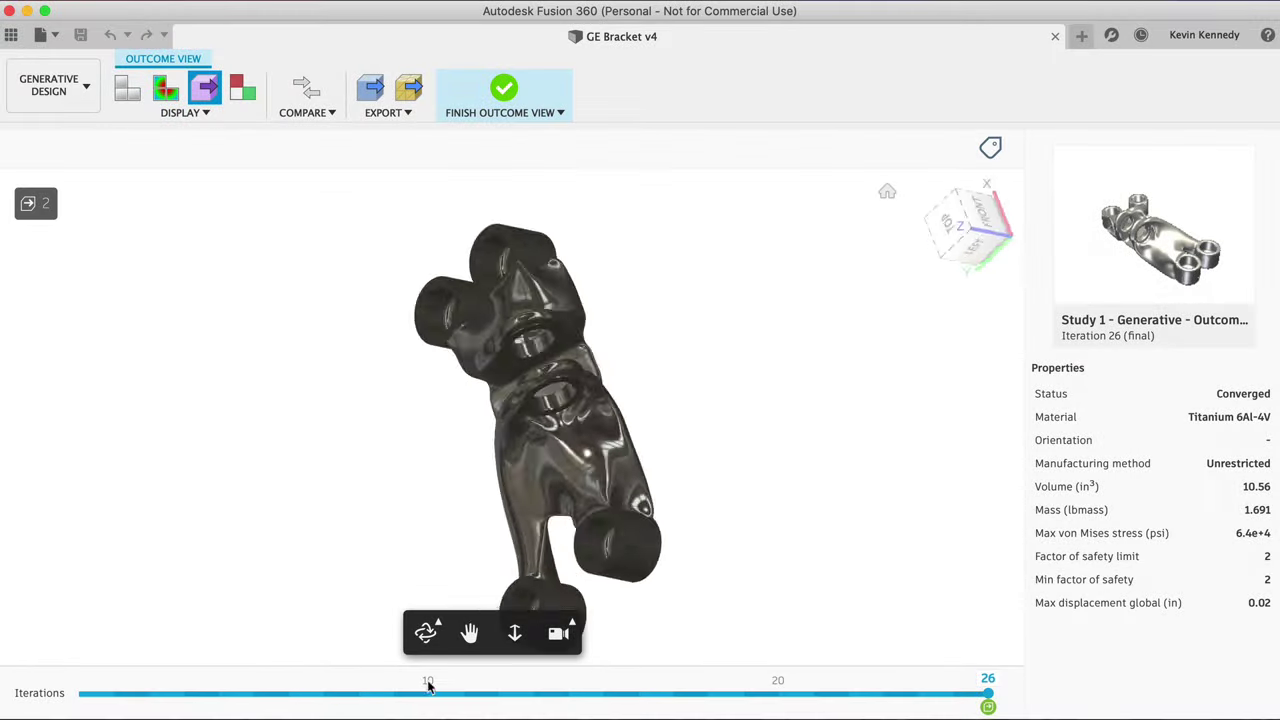
# Close the side-by-side outcome comparison and inspect the bracket outcome from new angles
pyautogui.keyDown('shift'); pyautogui.moveTo(437, 684); pyautogui.dragTo(588, 525, button='middle'); pyautogui.keyUp('shift')
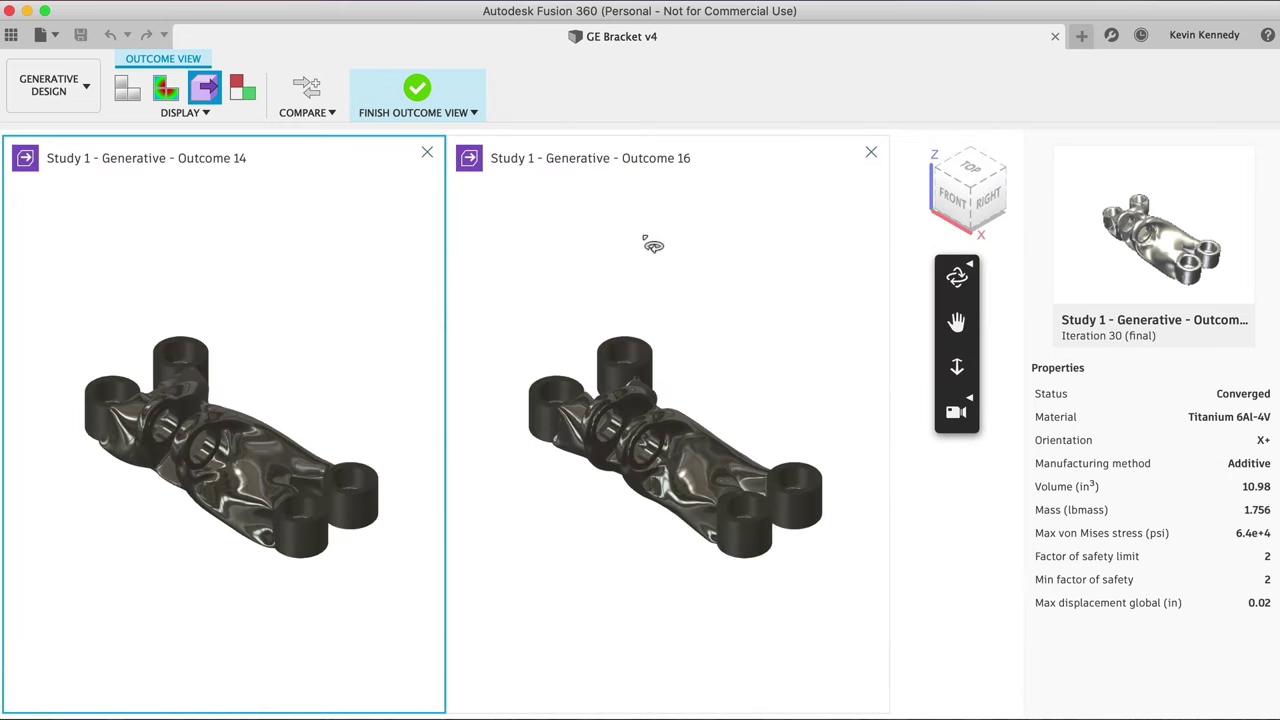
pyautogui.click(871, 153)
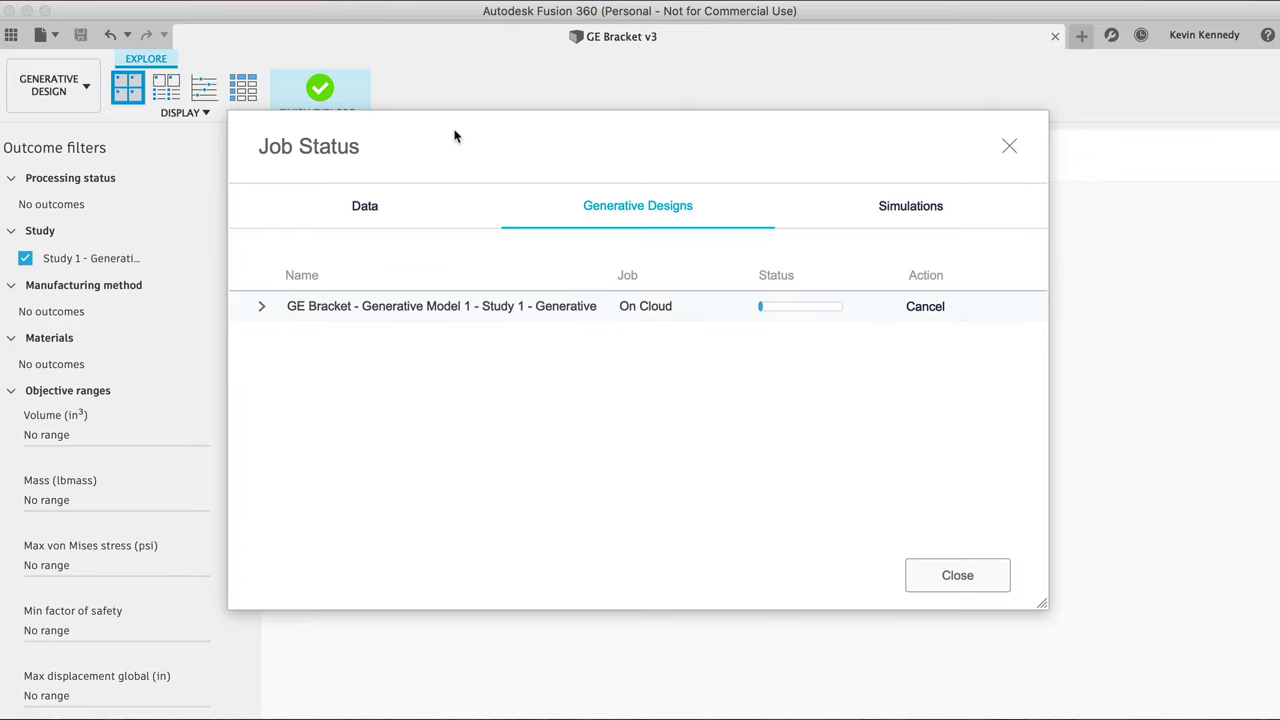
pyautogui.moveTo(457, 129); pyautogui.dragTo(533, 211)
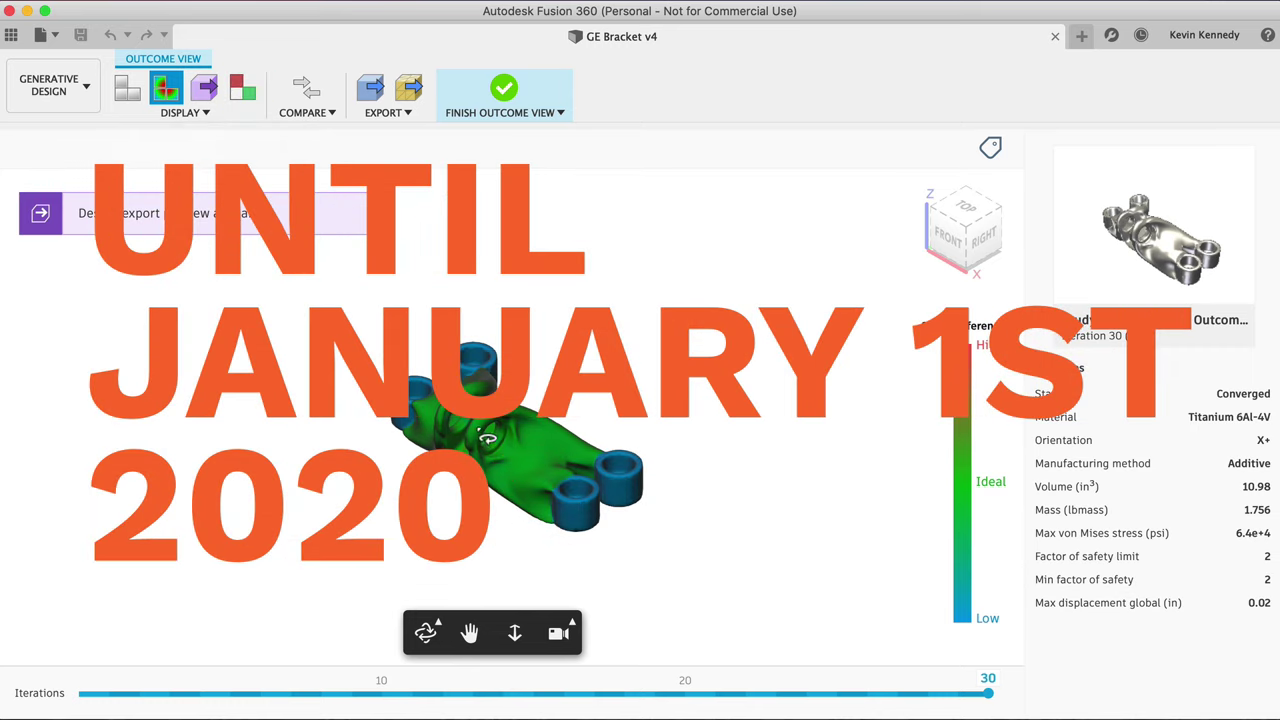
pyautogui.keyDown('shift'); pyautogui.moveTo(500, 437); pyautogui.dragTo(530, 463, button='middle'); pyautogui.keyUp('shift')
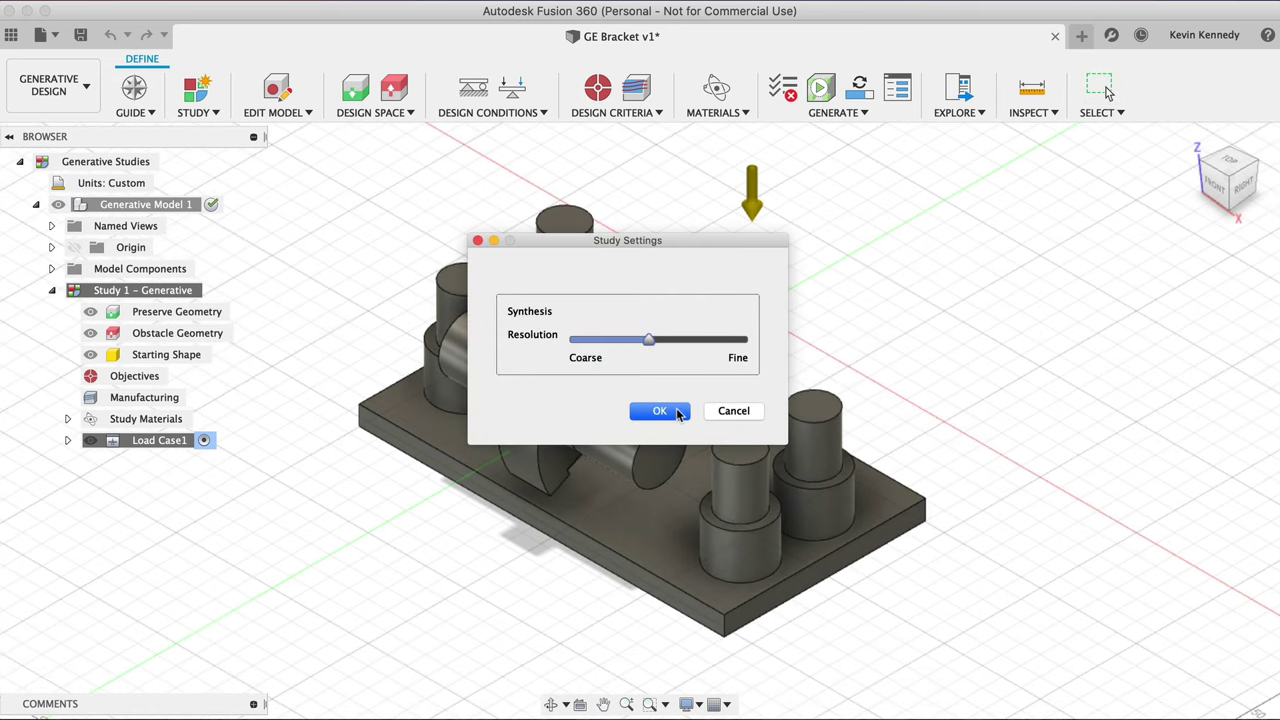
# Accept the study resolution, then mark the base plate and central ring as obstacle geometry
pyautogui.click(659, 411)
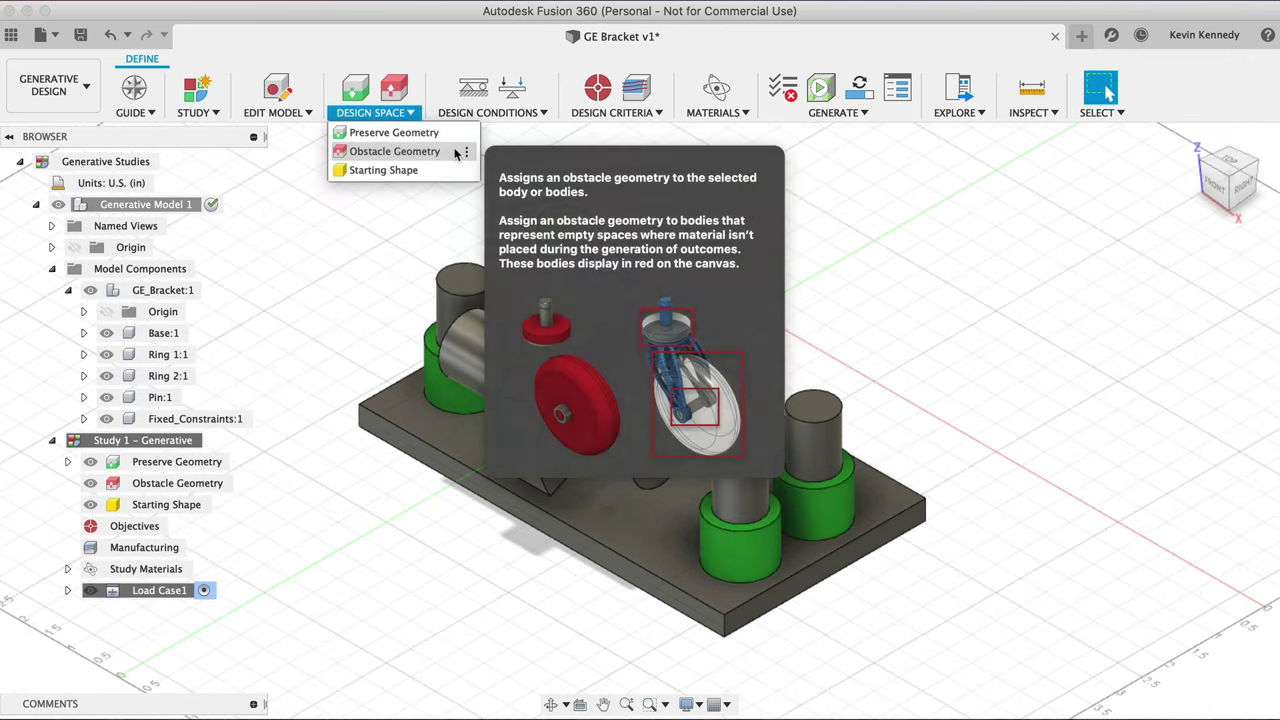
pyautogui.click(455, 152)
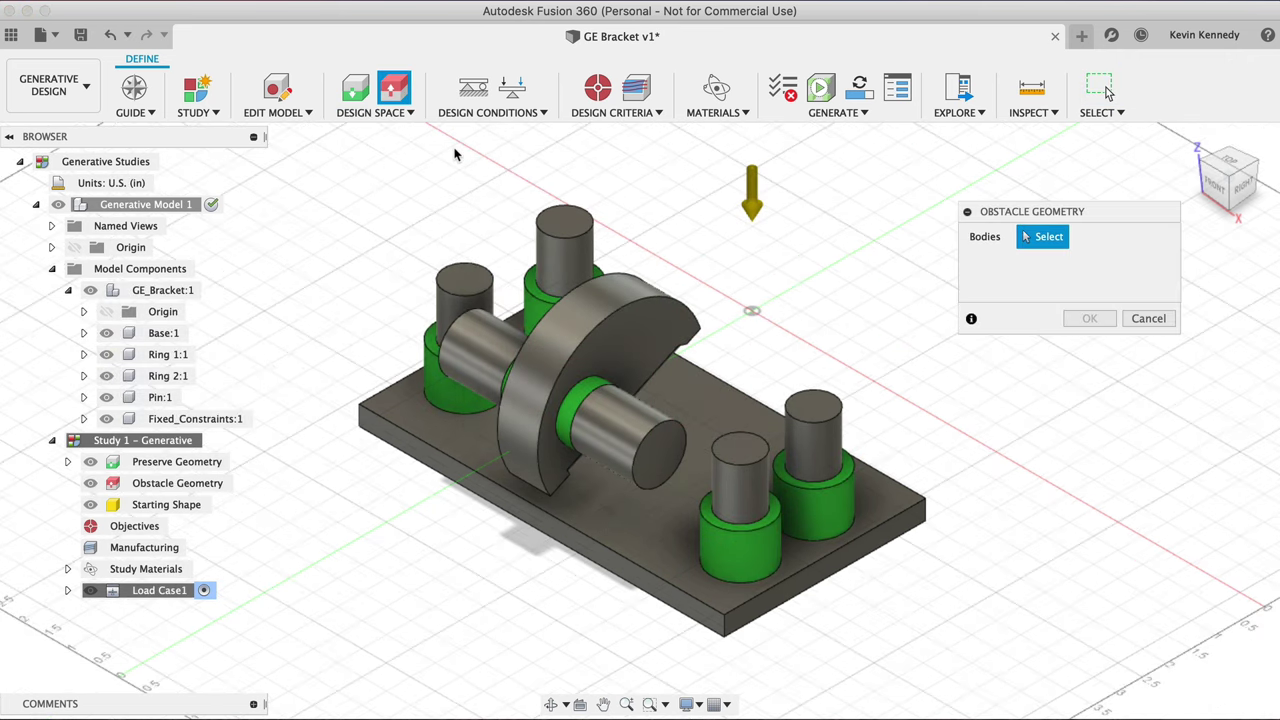
pyautogui.click(400, 437)
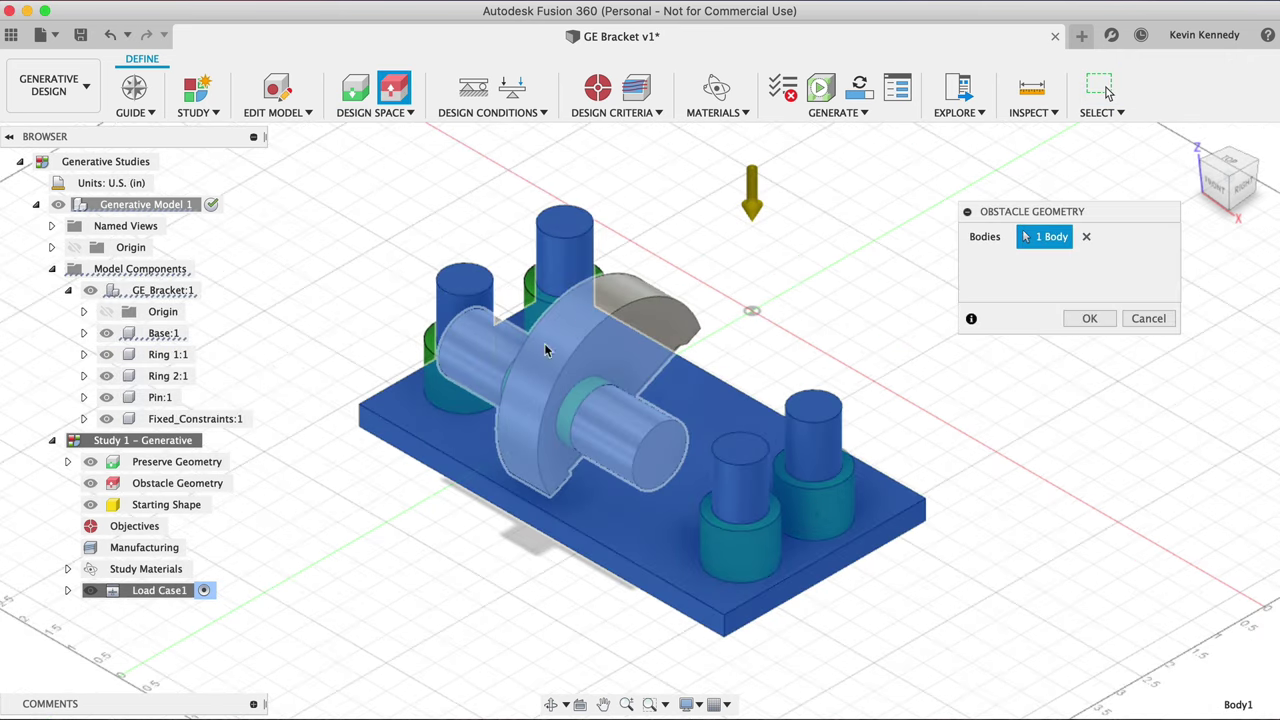
pyautogui.click(557, 342)
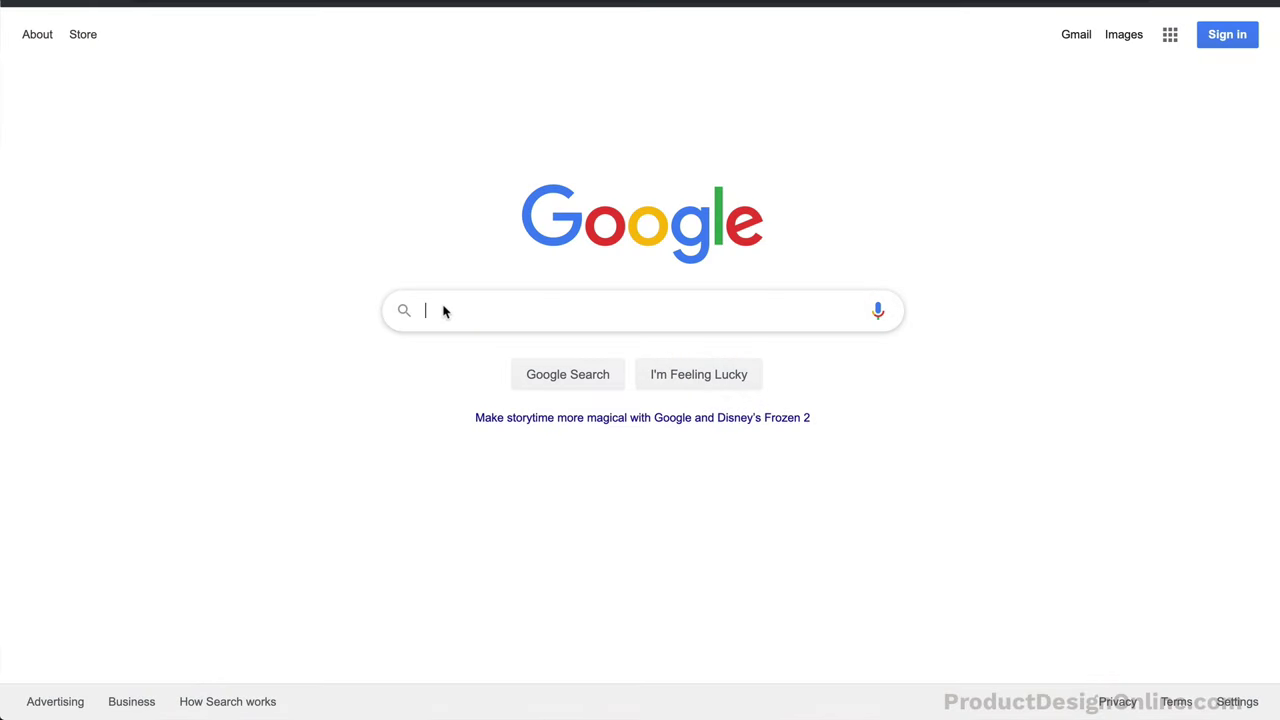
# Search Google for 'generative design' and browse the image results
pyautogui.write('generative design')
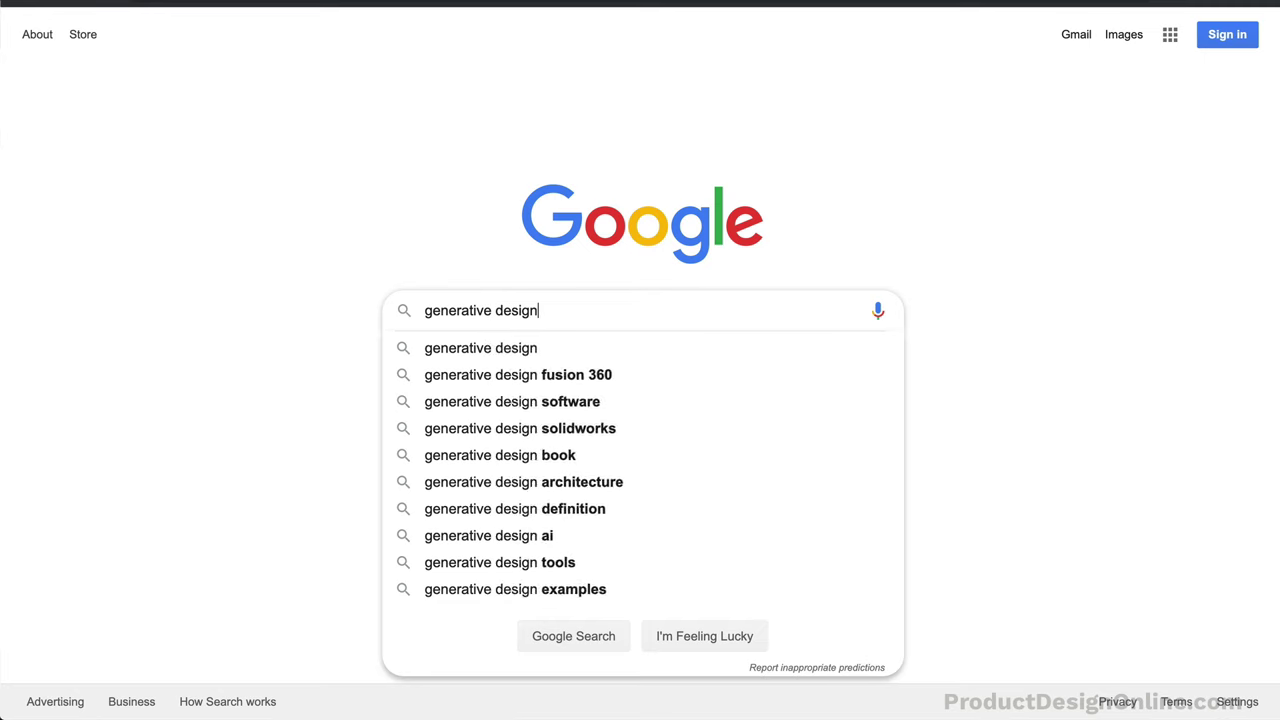
pyautogui.press('Return')
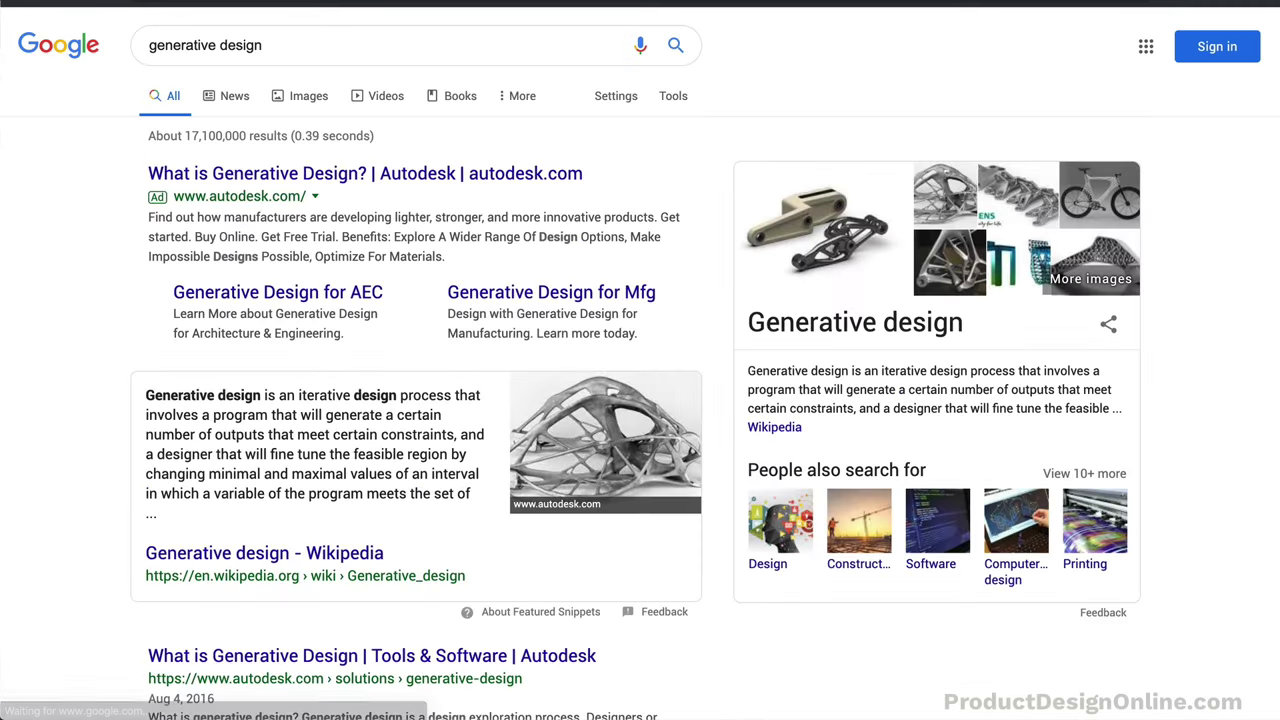
pyautogui.click(306, 103)
pyautogui.scroll(-3, 287, 200)
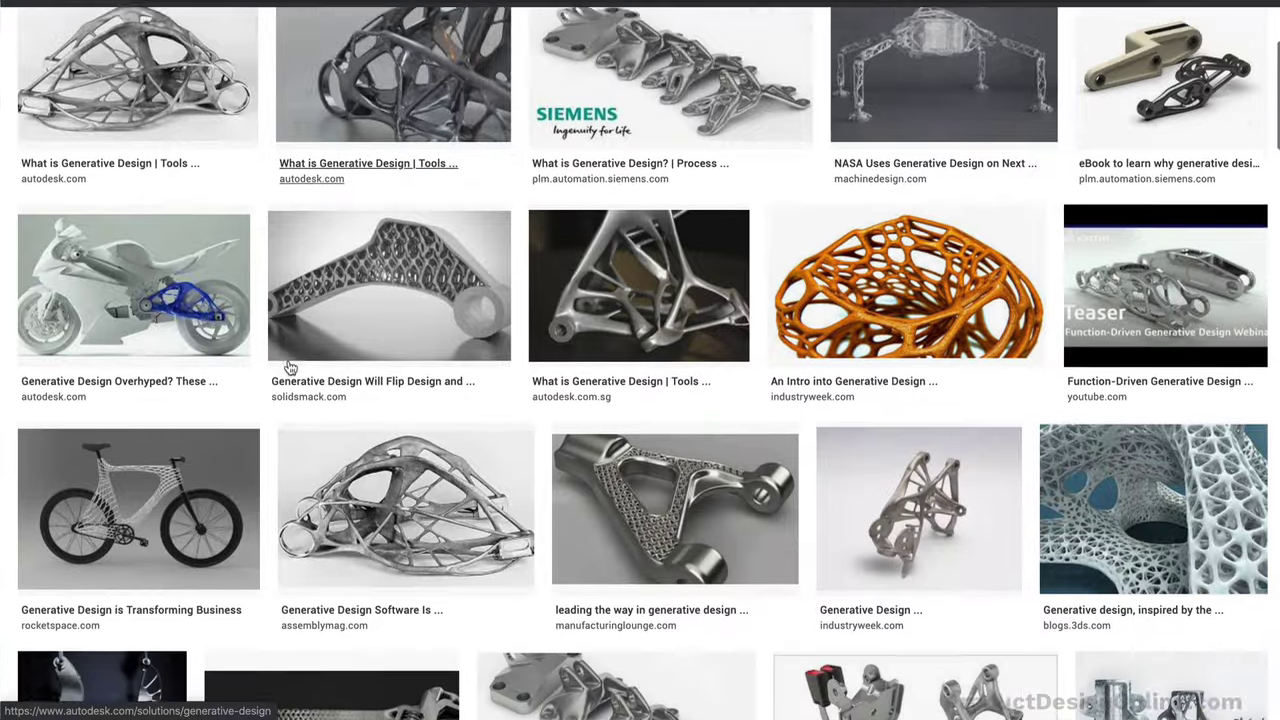
pyautogui.scroll(-6, 372, 320)
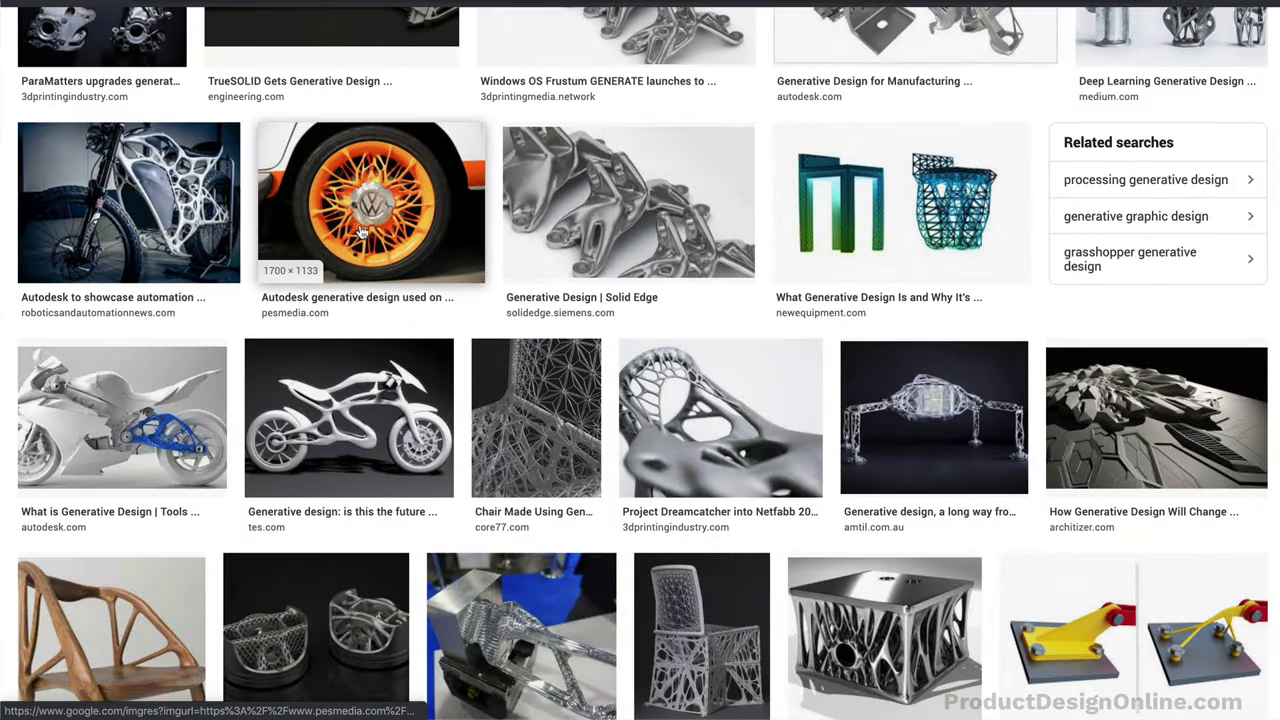
pyautogui.scroll(-5, 370, 300)
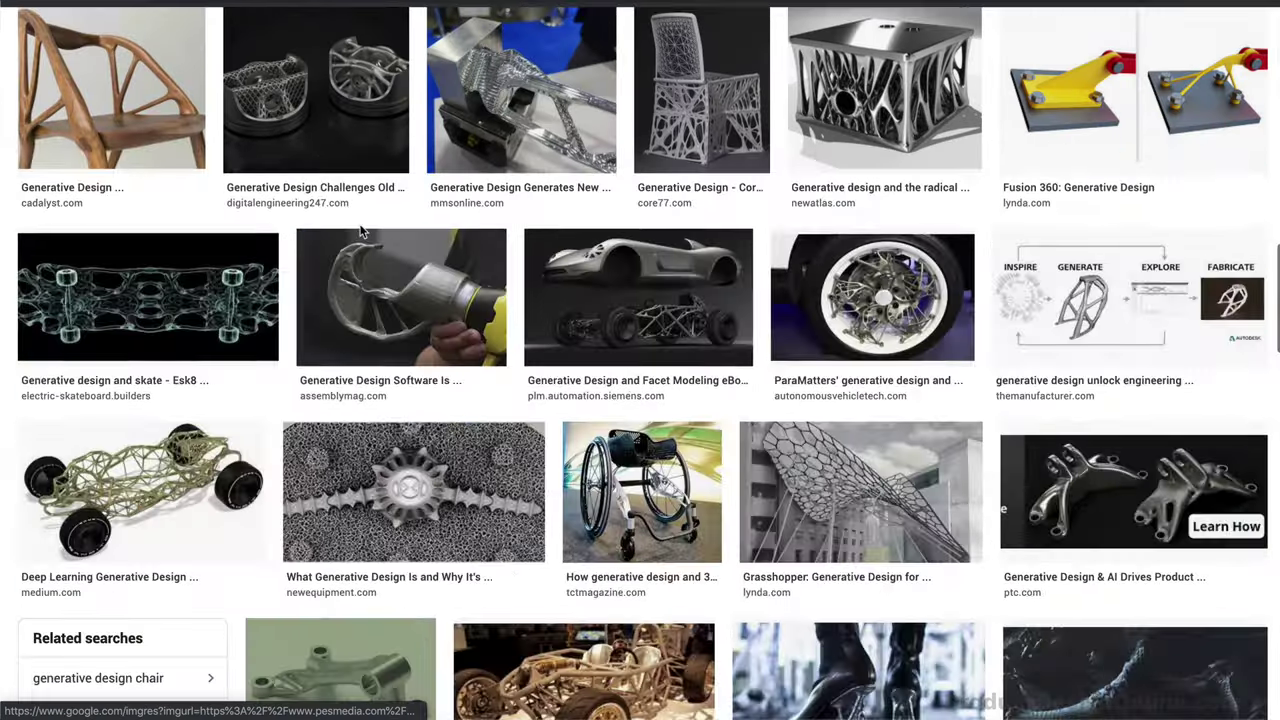
# Preview the wooden chair, generative skateboard, wheelchair and GM/Adidas shoe example images
pyautogui.click(130, 100)
pyautogui.scroll(-3, 300, 340)
pyautogui.click(196, 360)
pyautogui.scroll(-3, 200, 362)
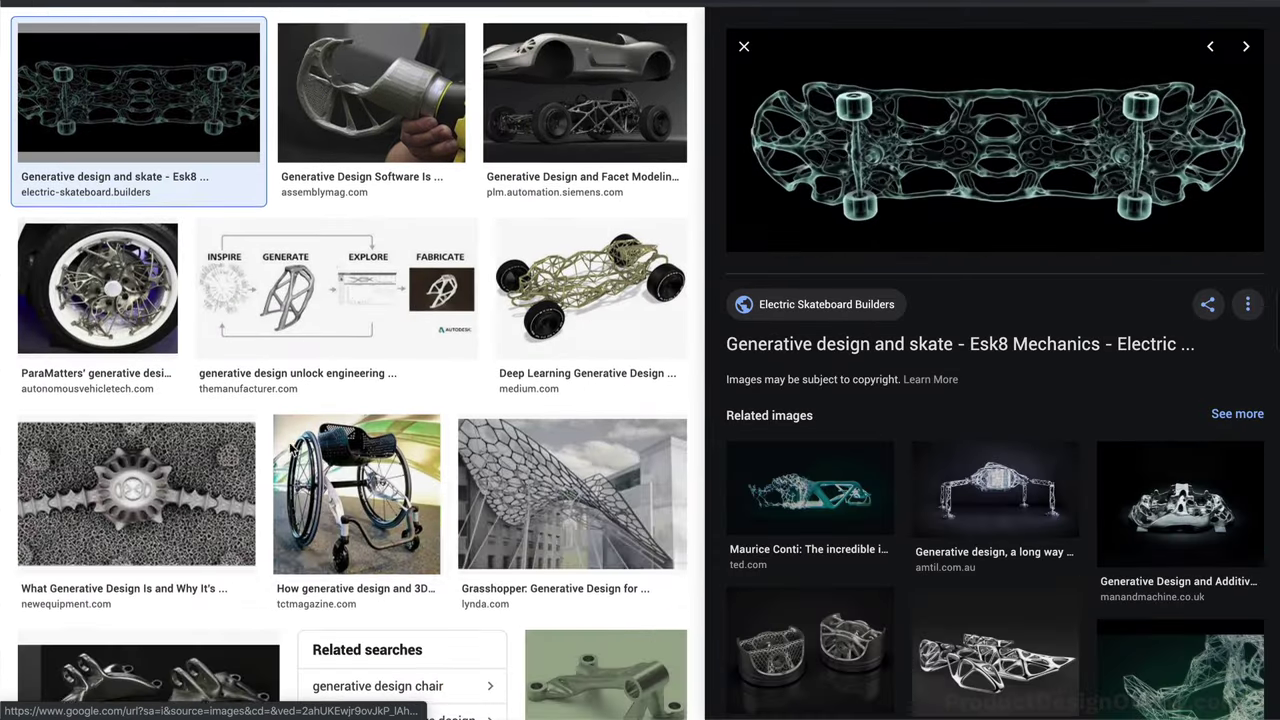
pyautogui.click(330, 374)
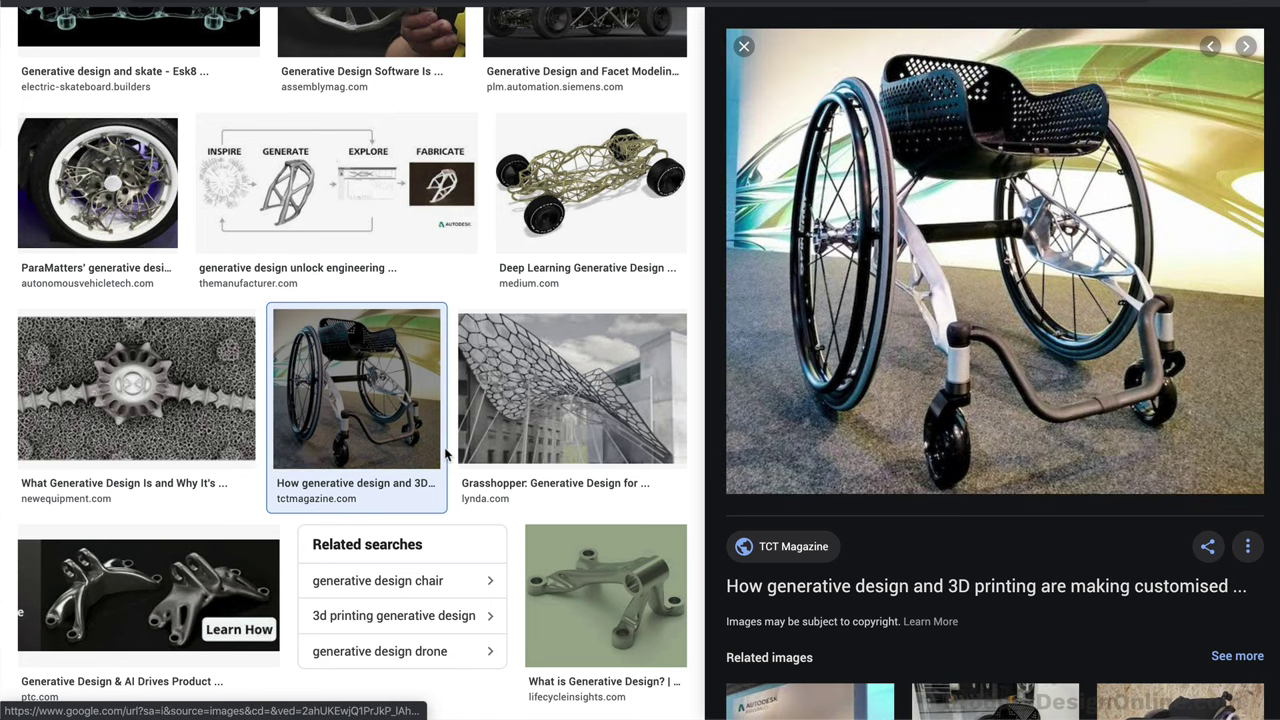
pyautogui.scroll(-2, 447, 440)
pyautogui.scroll(-5, 447, 455)
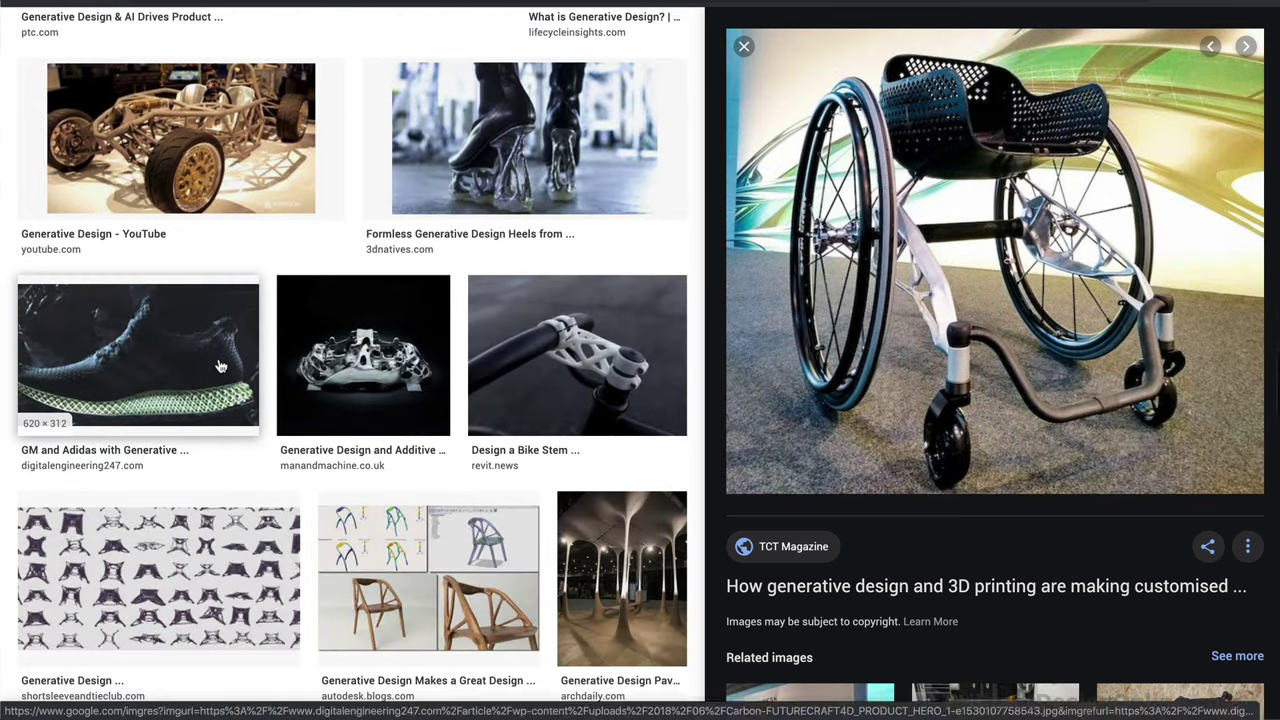
pyautogui.click(220, 366)
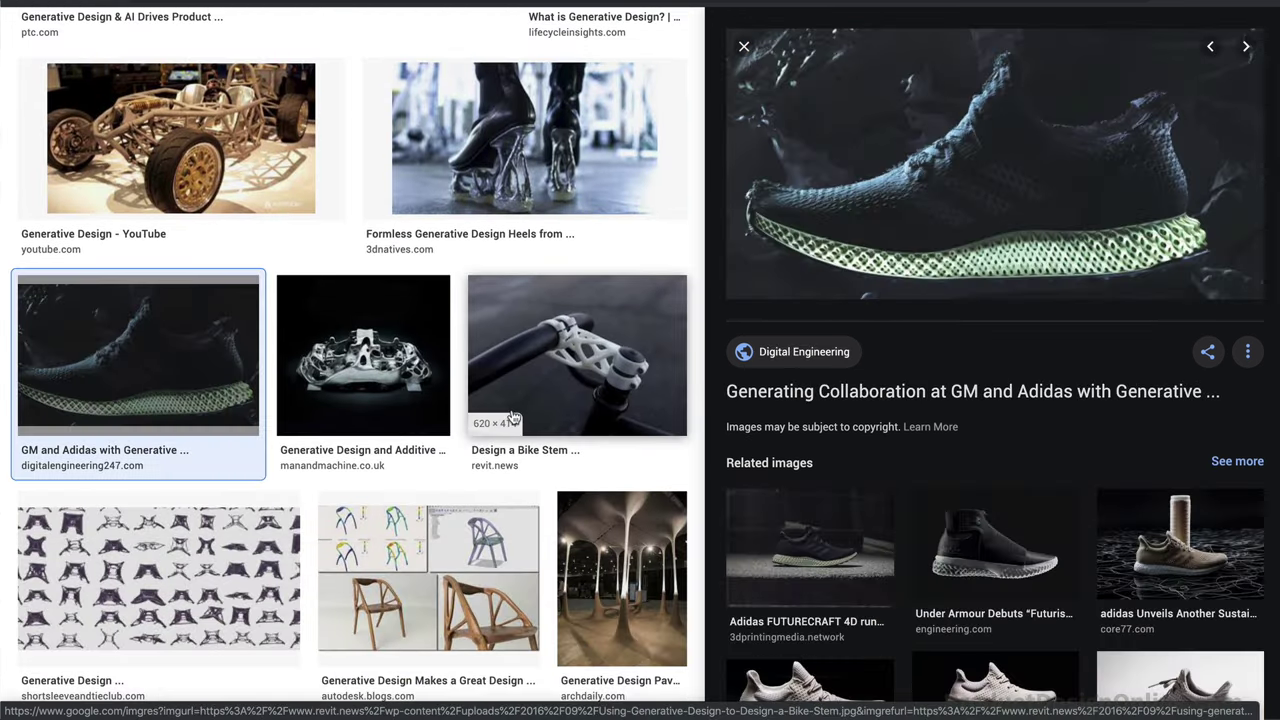
pyautogui.scroll(-3, 508, 417)
pyautogui.scroll(-4, 512, 417)
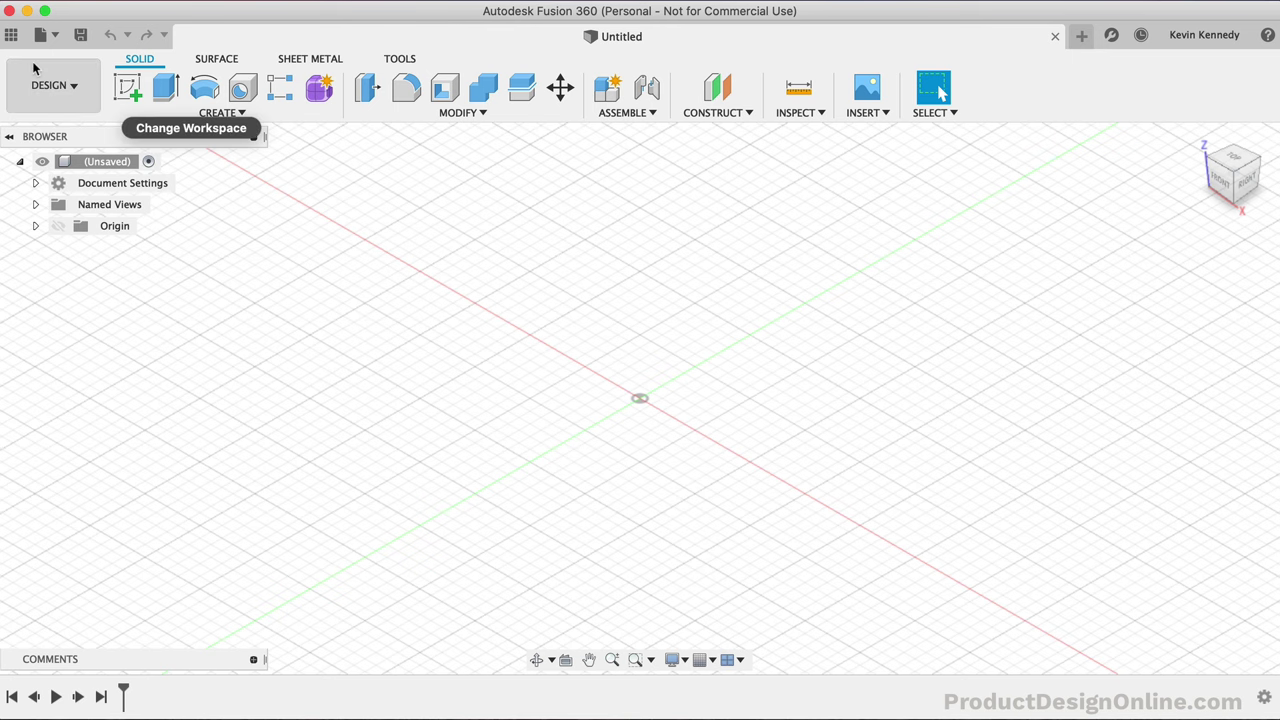
# Open the Data Panel and go into the Generative Design Samples project
pyautogui.click(11, 35)
pyautogui.scroll(-5, 160, 512)
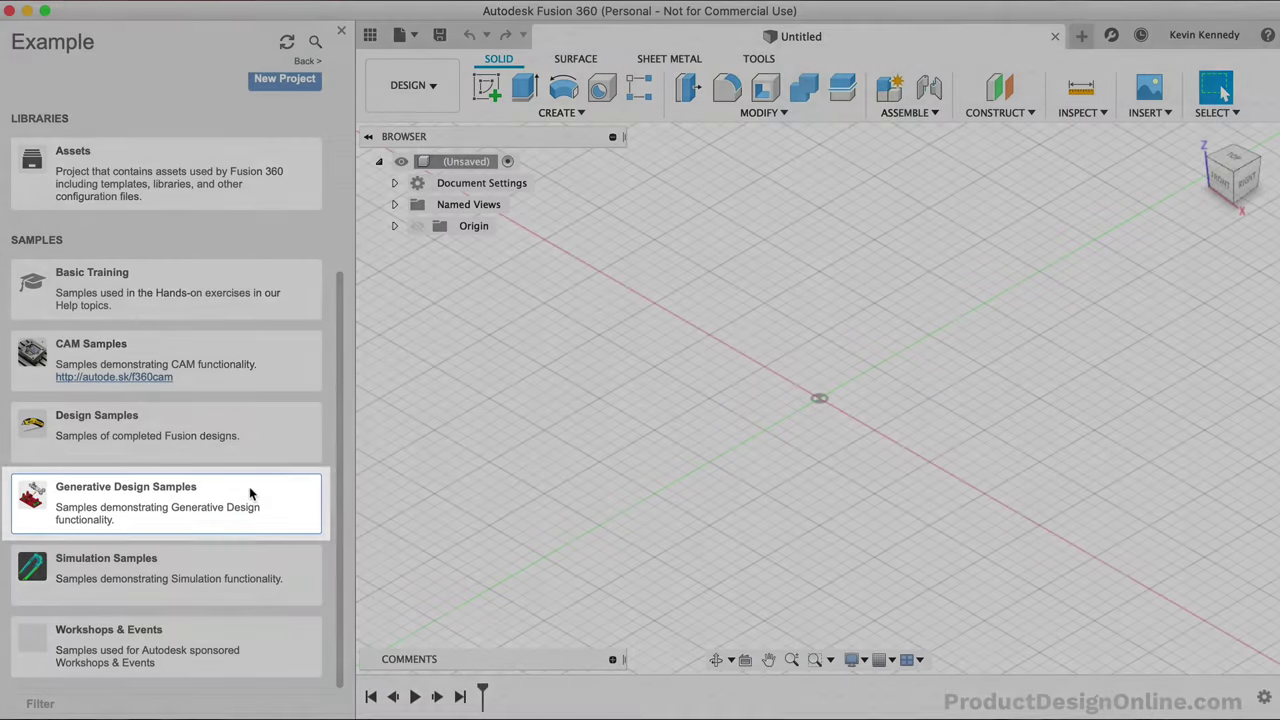
pyautogui.click(250, 492)
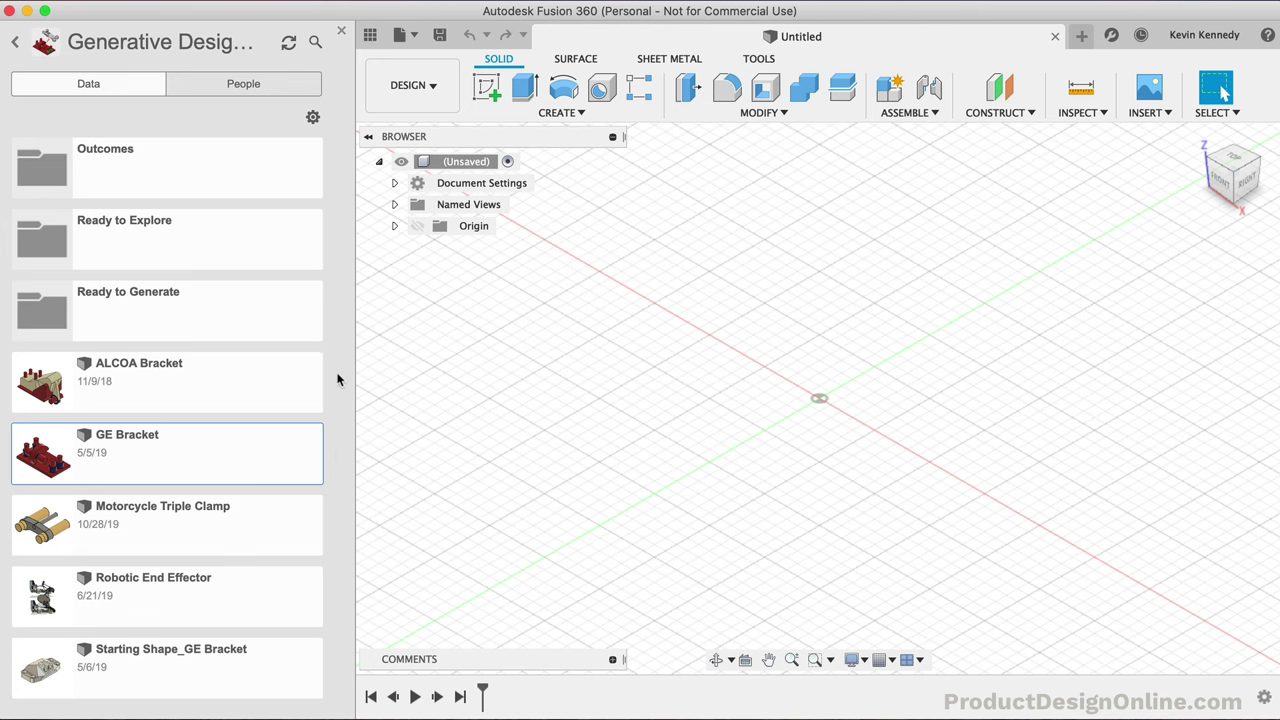
# Open the read-only GE Bracket sample and Save As a copy into Product Design Online
pyautogui.doubleClick(208, 450)
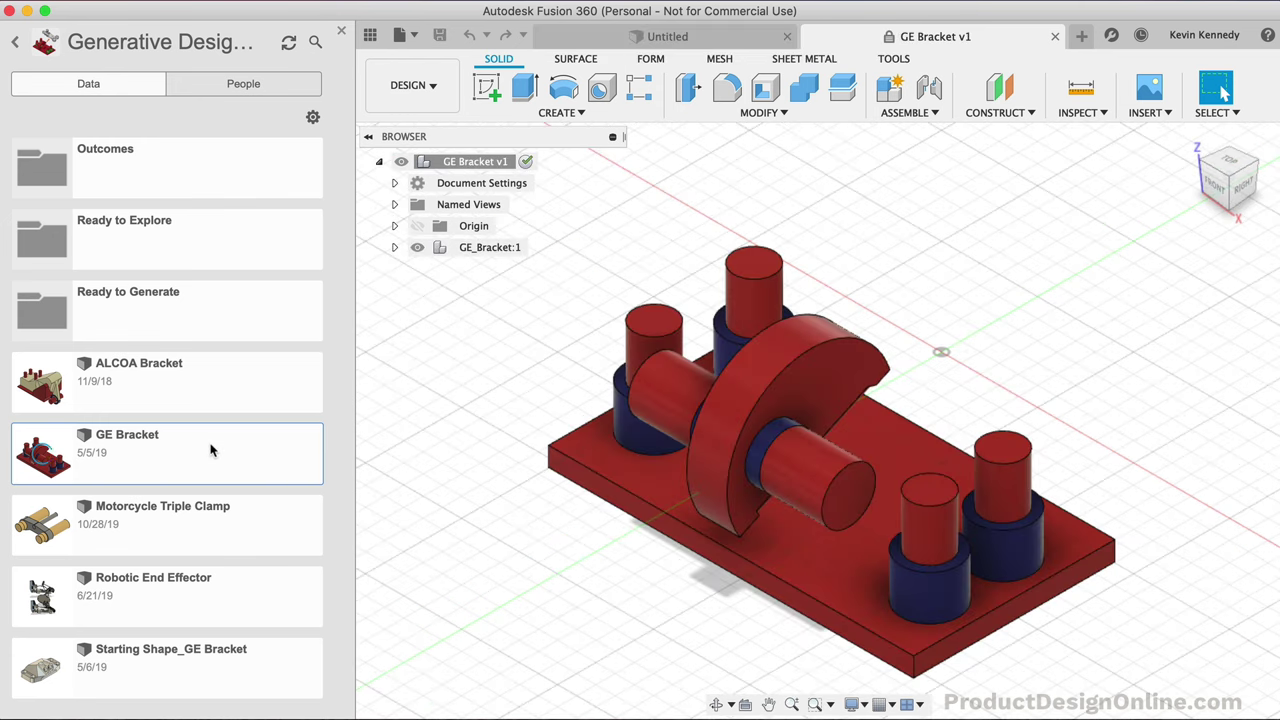
pyautogui.click(372, 38)
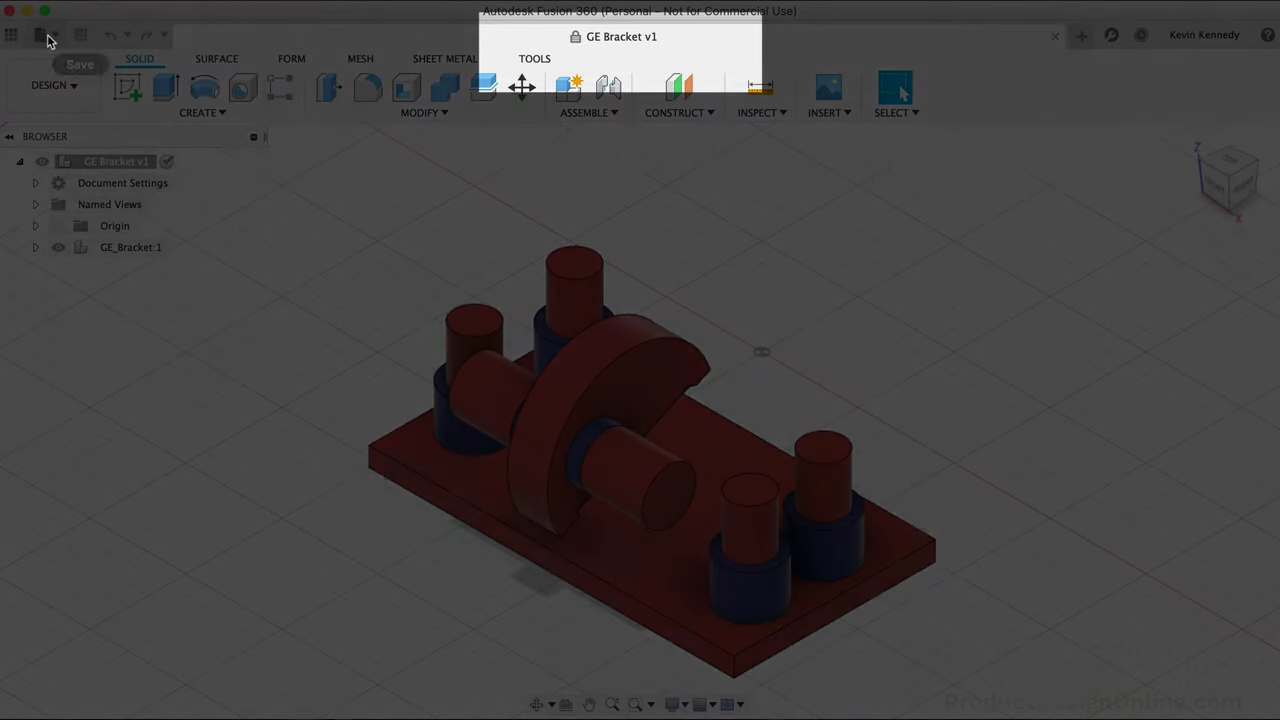
pyautogui.click(45, 35)
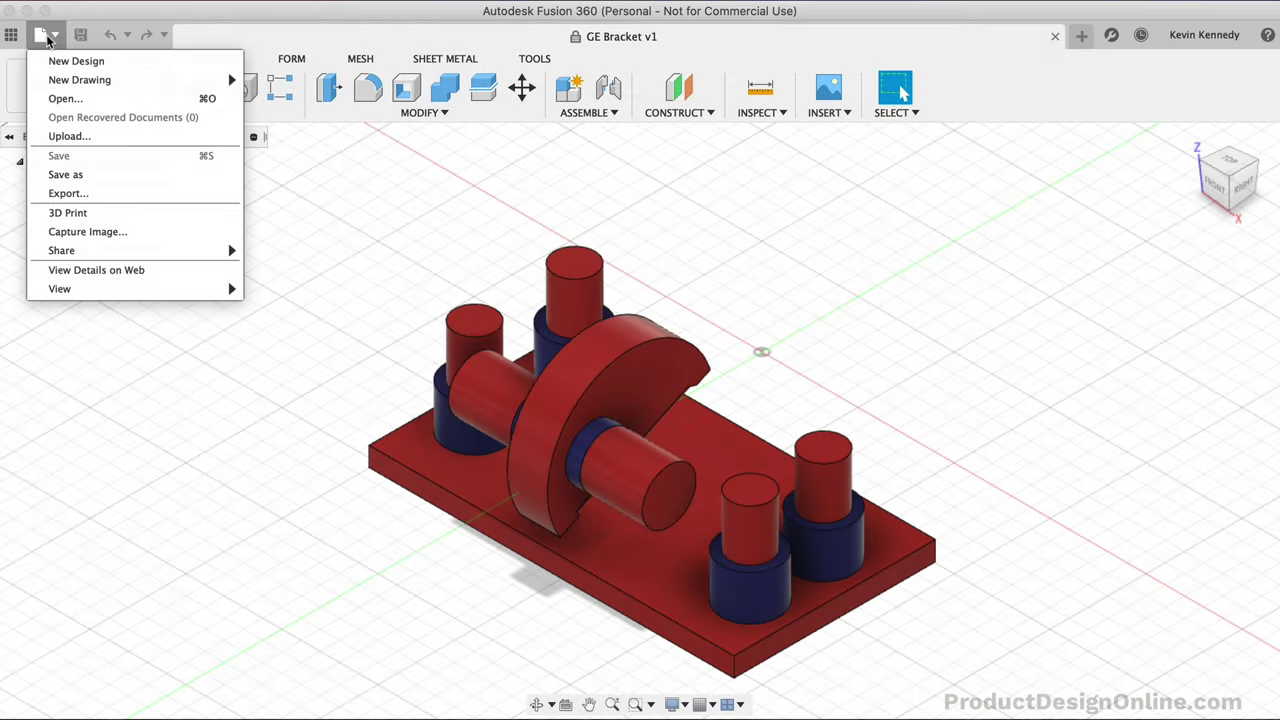
pyautogui.click(60, 176)
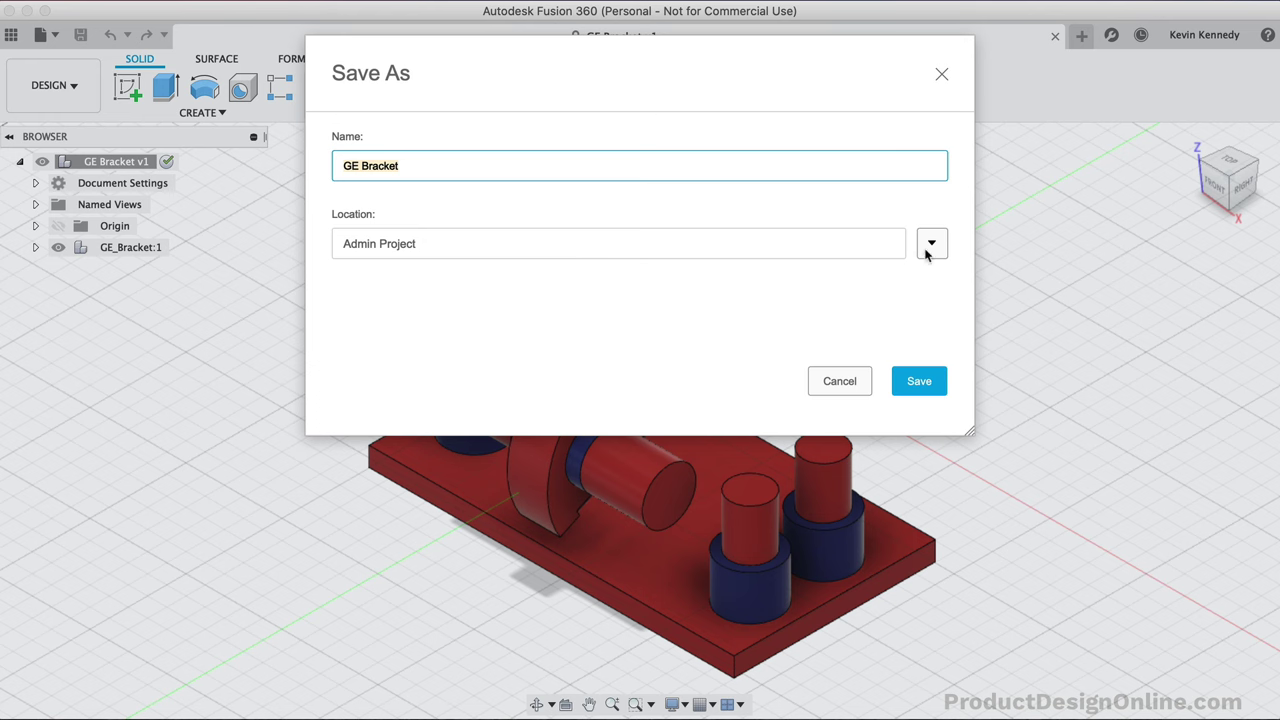
pyautogui.click(930, 244)
pyautogui.click(410, 475)
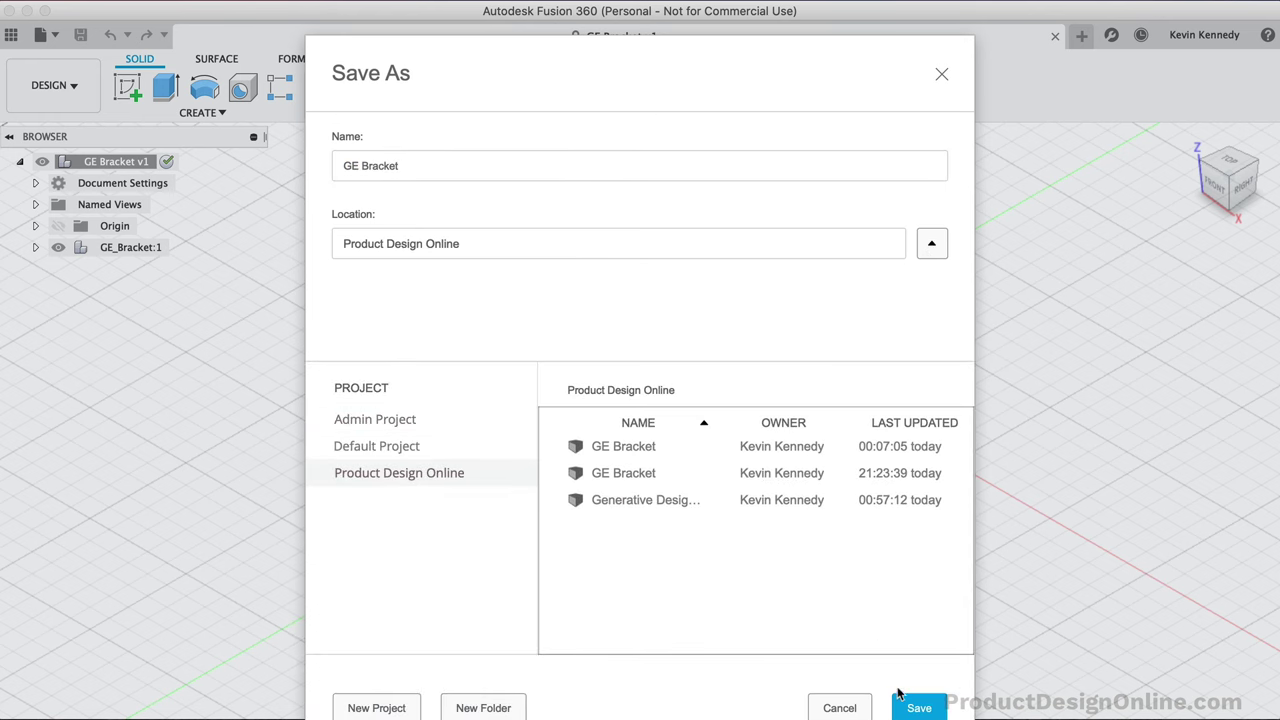
pyautogui.click(908, 706)
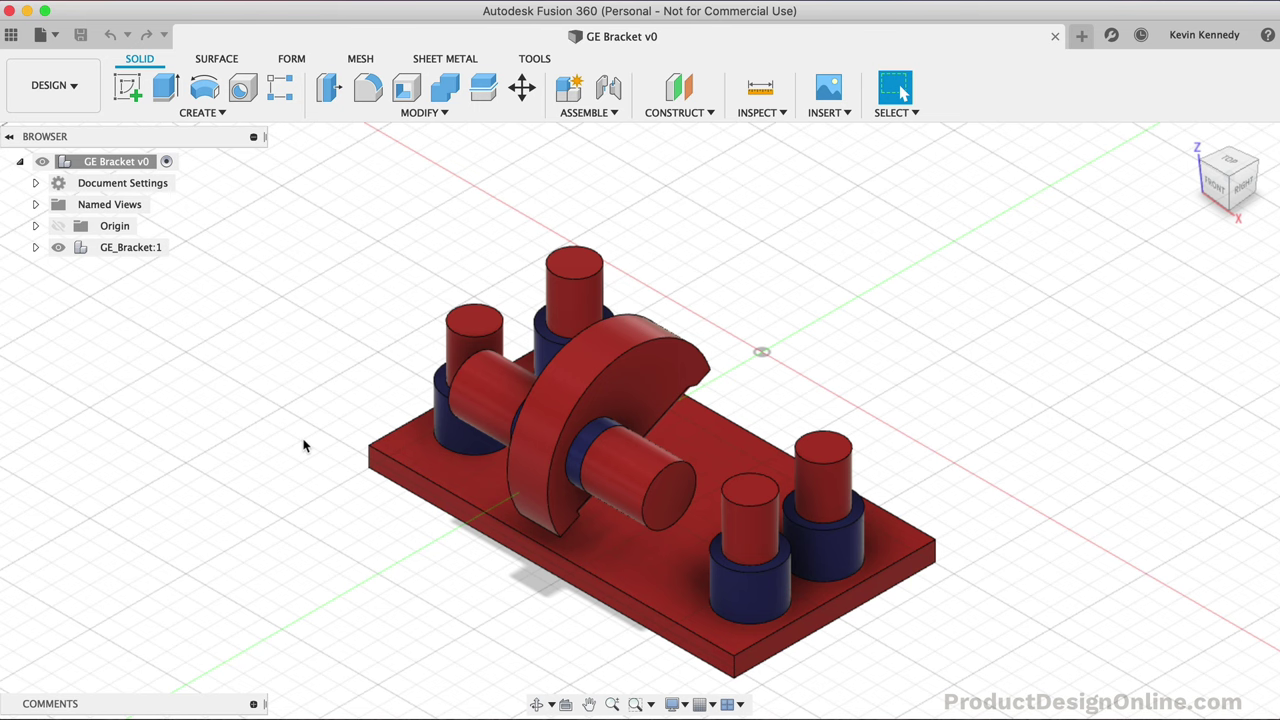
# Switch to the Generative Design workspace
pyautogui.click(62, 106)
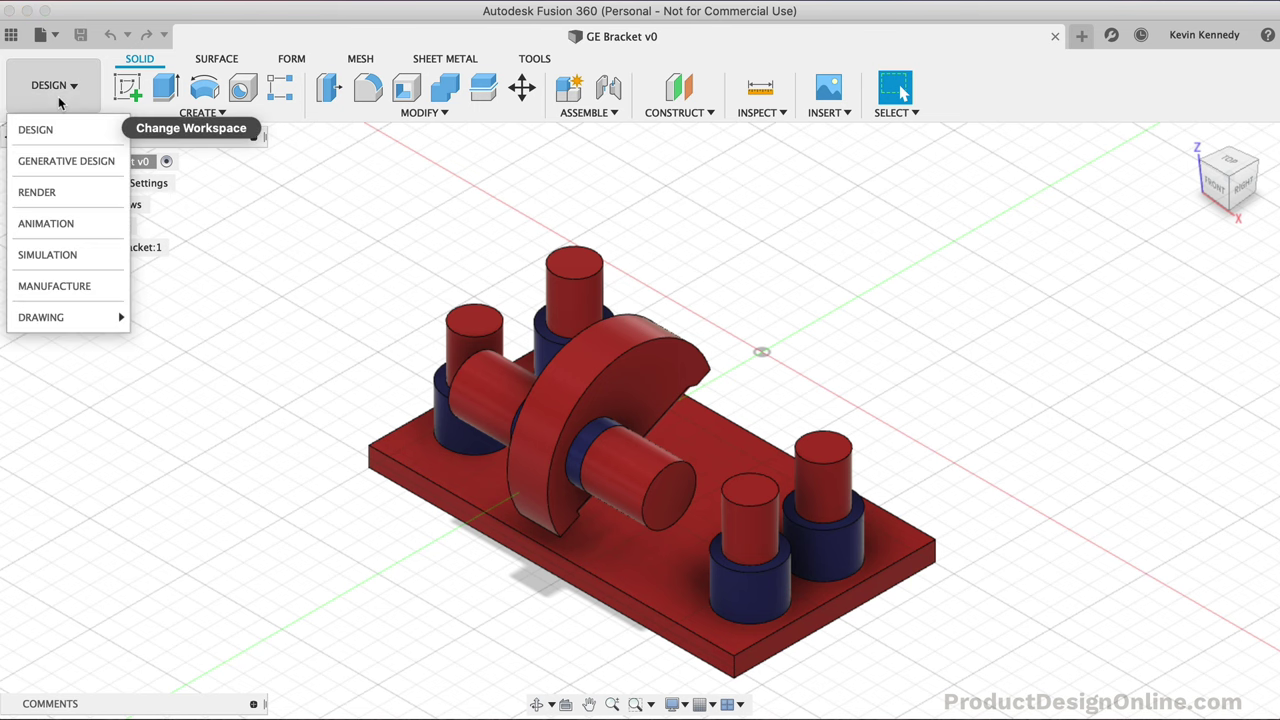
pyautogui.click(59, 162)
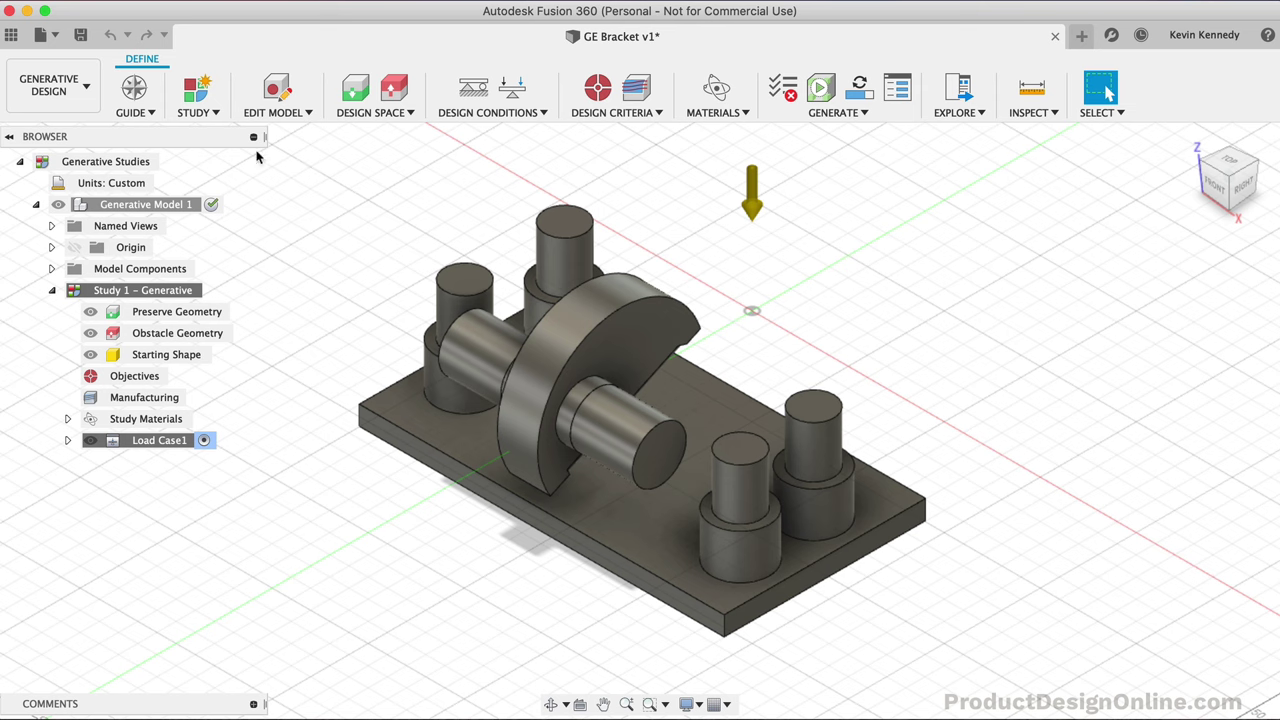
# Close the Generative Setup Guide and dismiss the Study menu
pyautogui.click(133, 89)
pyautogui.click(133, 89)
pyautogui.click(197, 111)
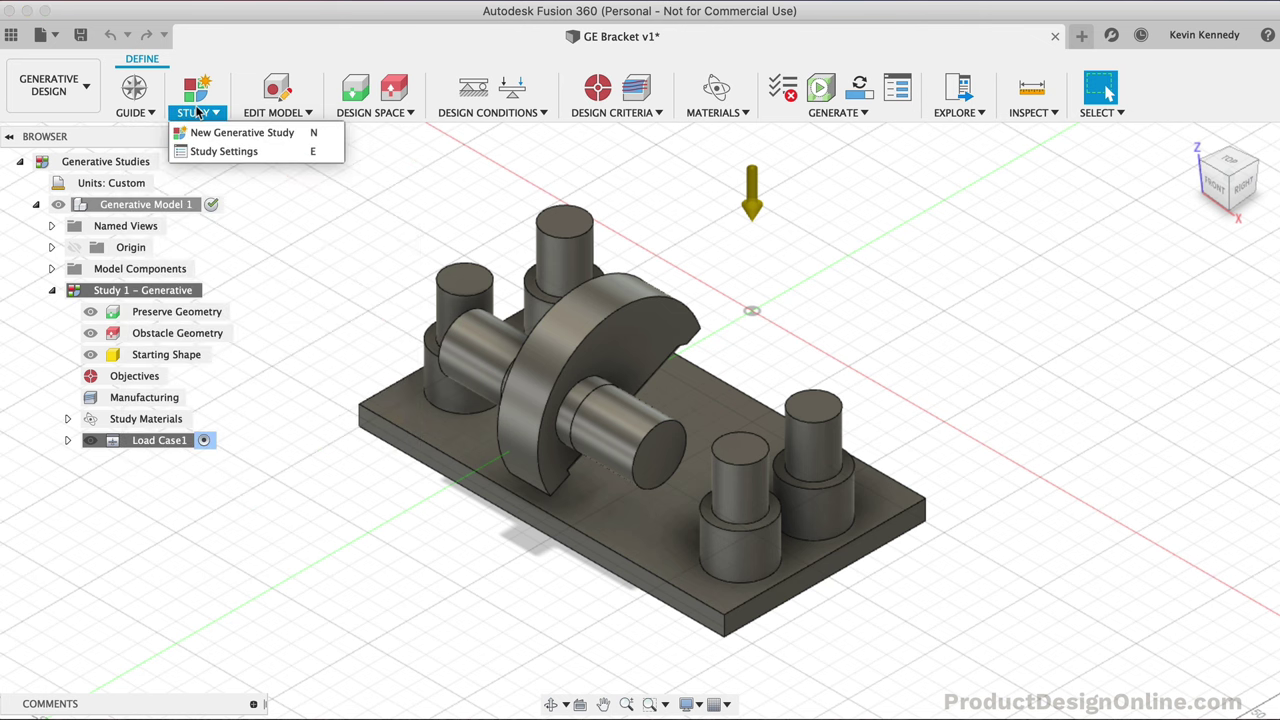
pyautogui.click(323, 246)
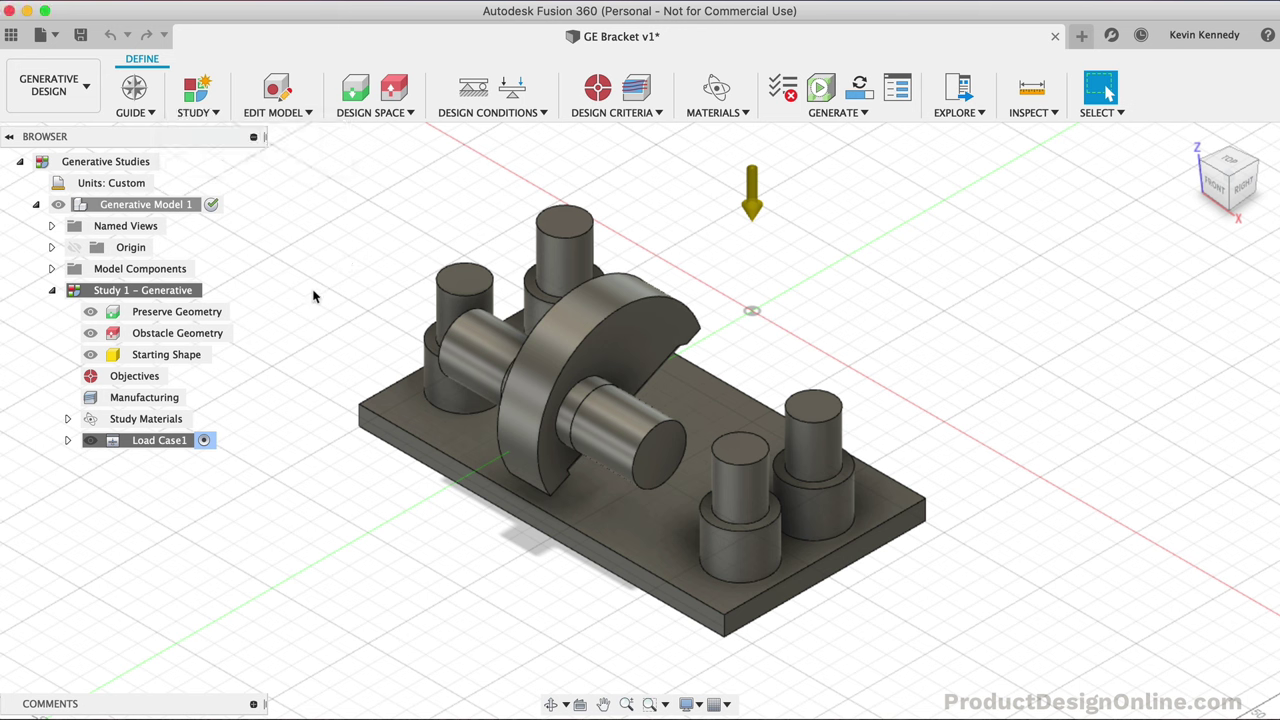
# Activate Study 1 – Generative in the browser
pyautogui.click(170, 292)
pyautogui.click(192, 290)
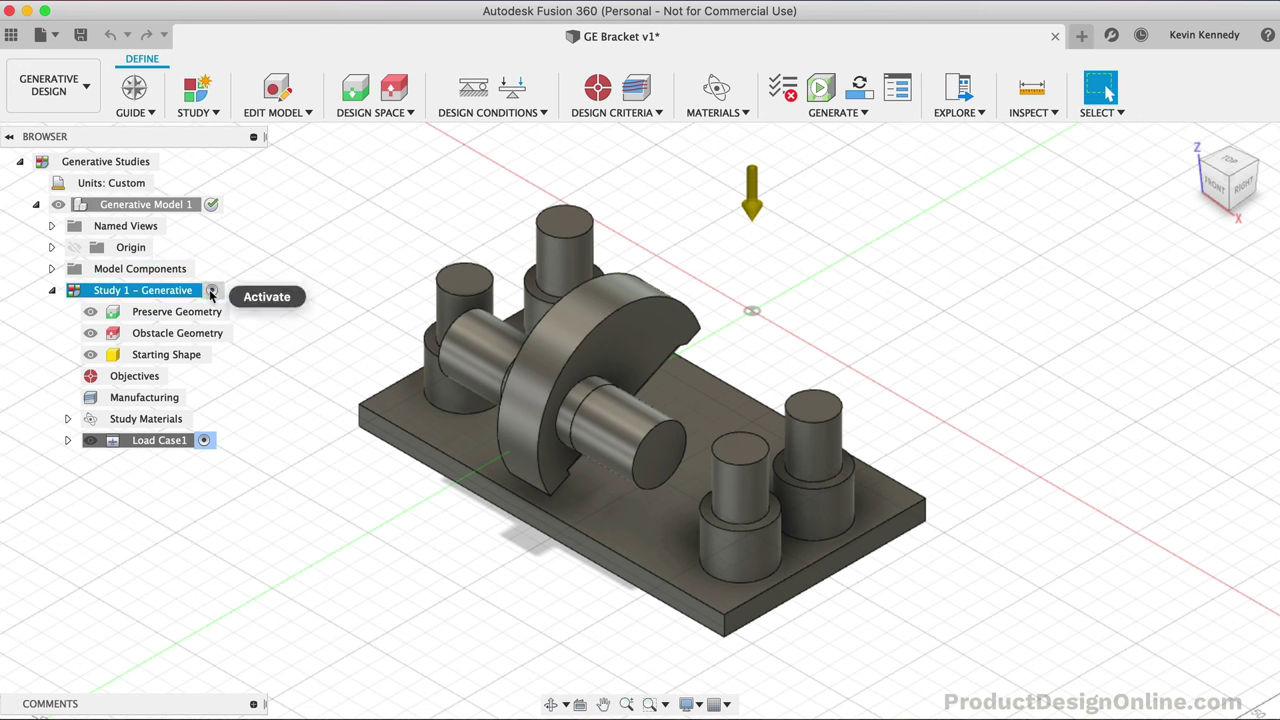
pyautogui.click(211, 291)
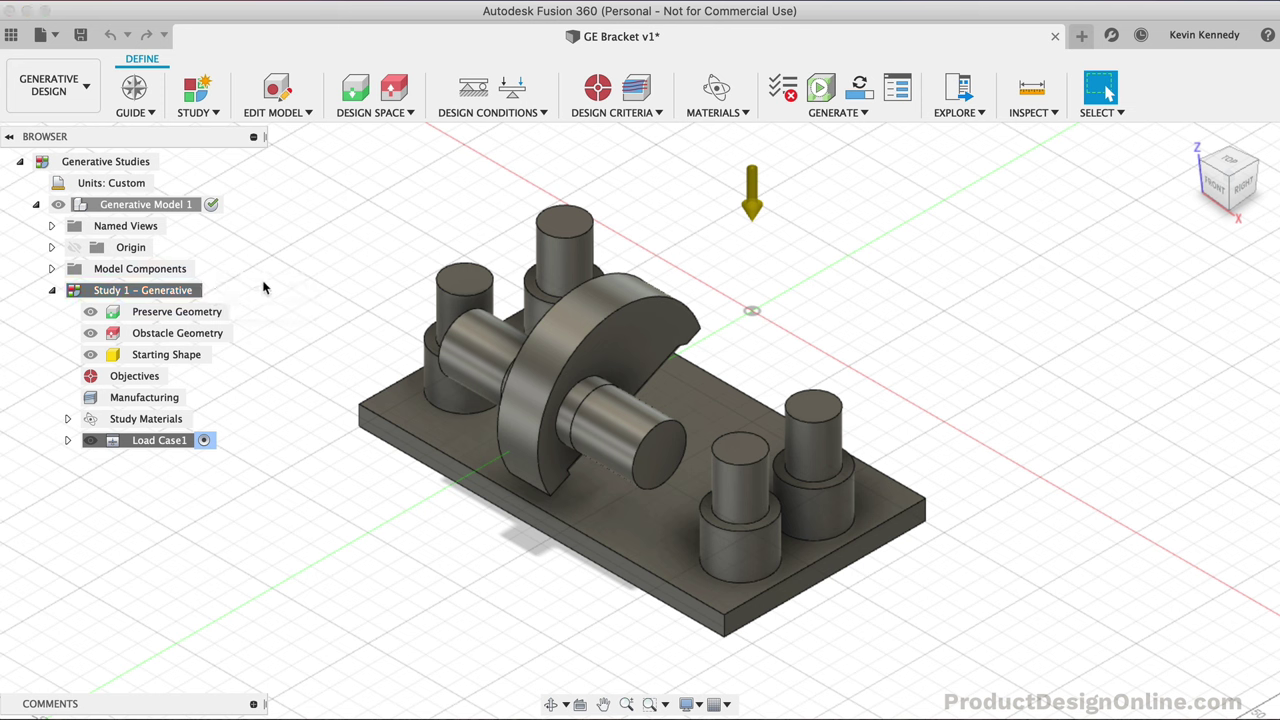
# Move the Study Settings Resolution slider roughly midway between Coarse and Fine and confirm
pyautogui.click(199, 115)
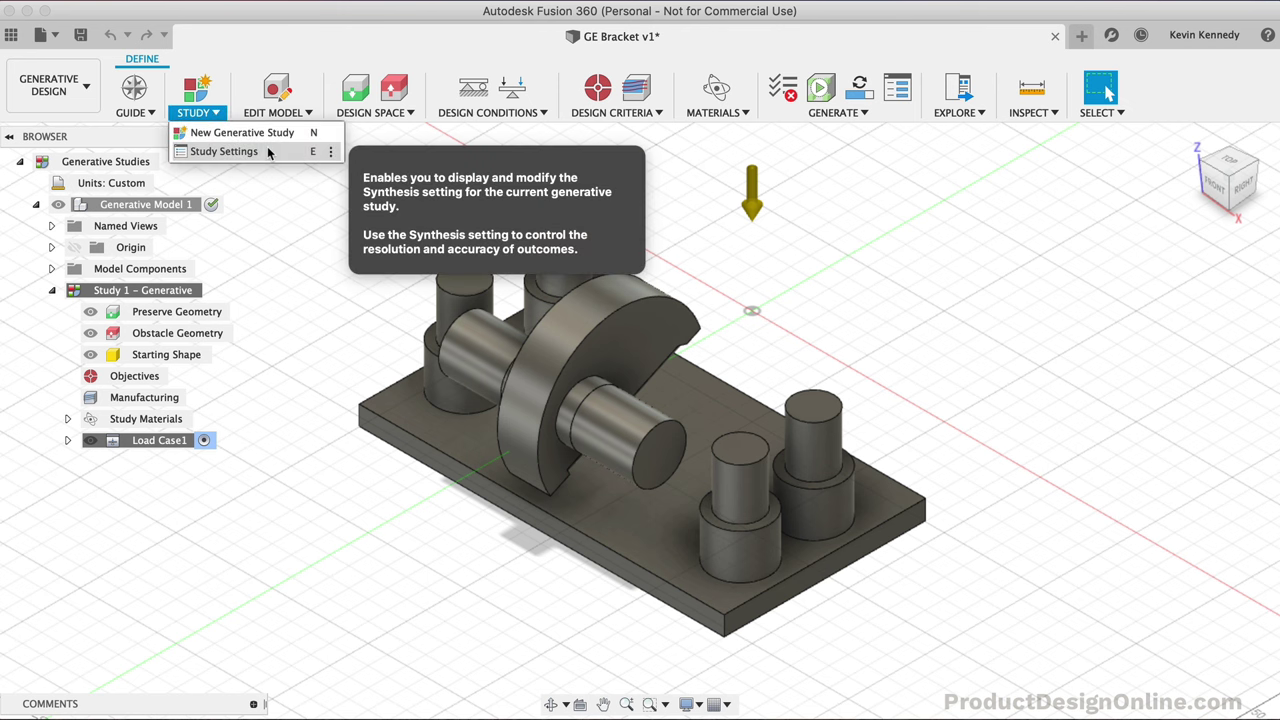
pyautogui.click(226, 151)
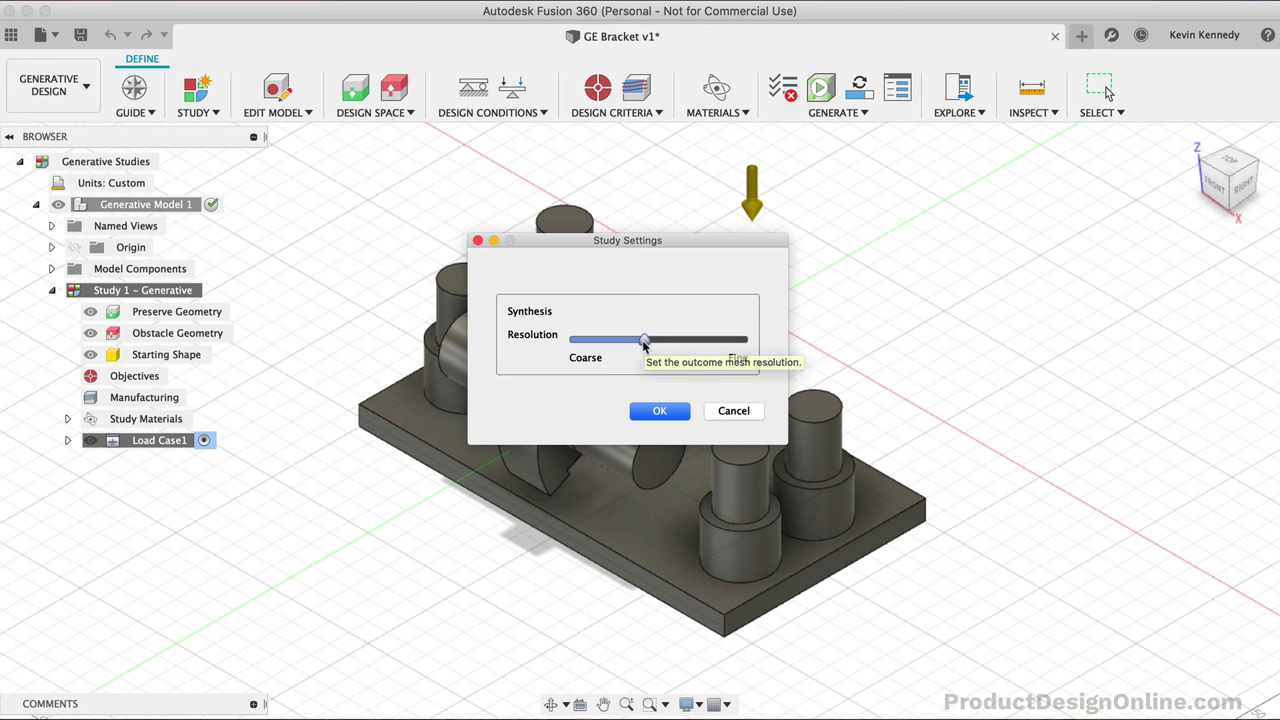
pyautogui.moveTo(643, 341); pyautogui.dragTo(648, 342)
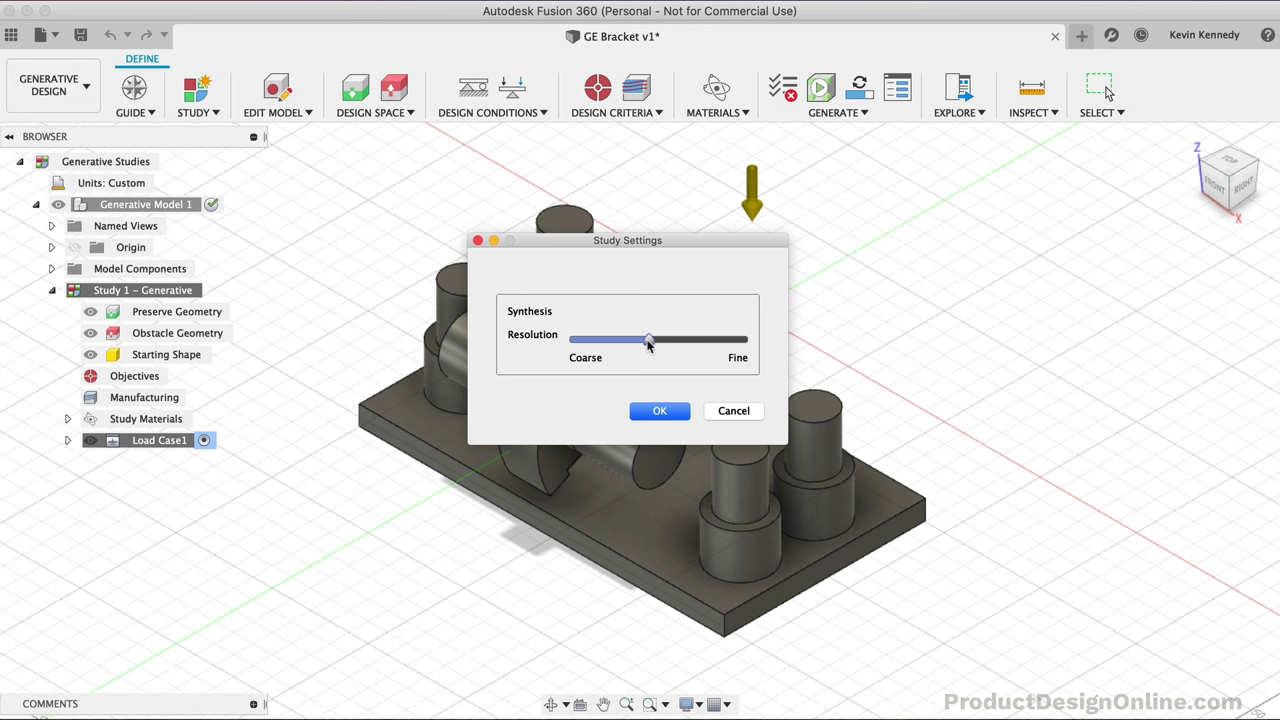
pyautogui.click(660, 411)
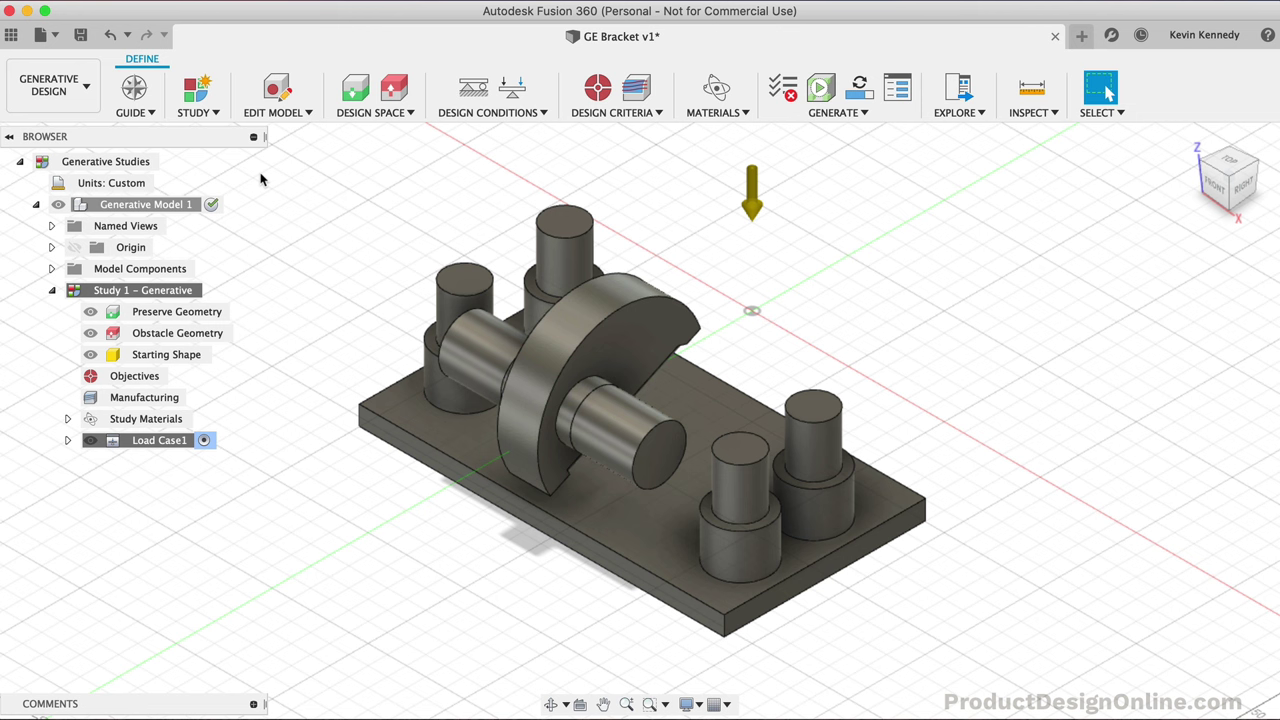
pyautogui.moveTo(128, 188)
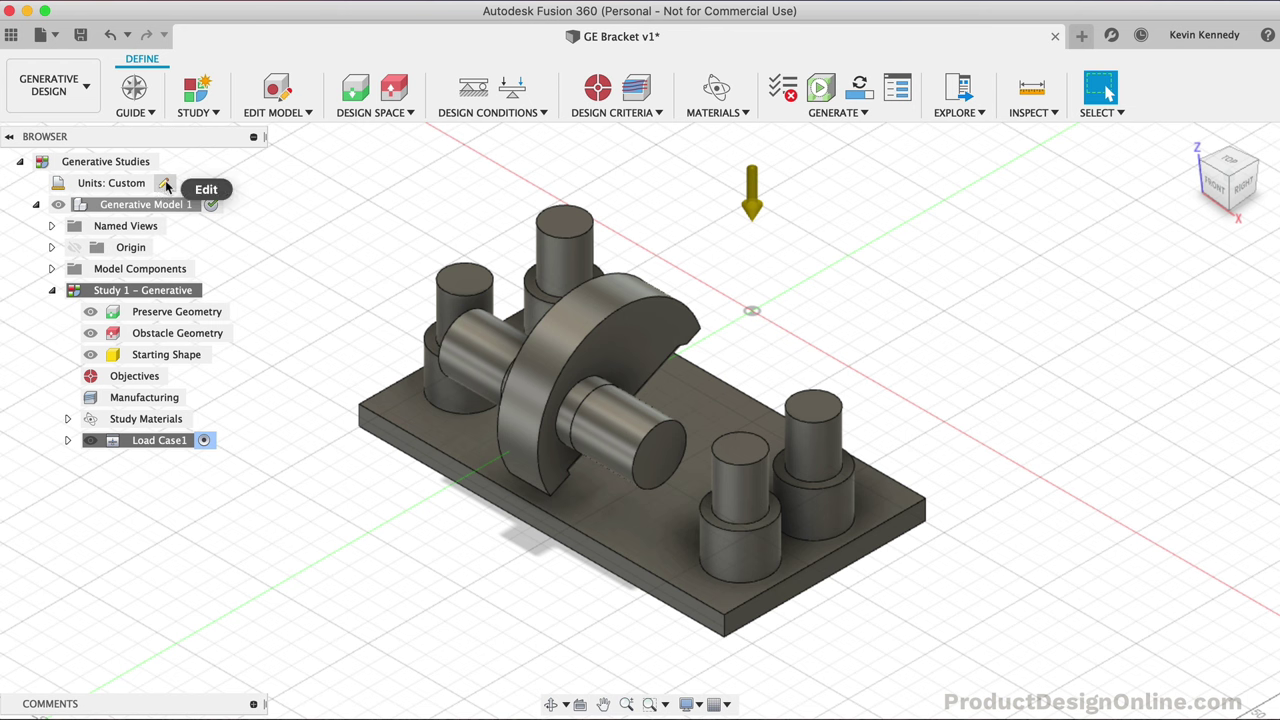
# Change the study's Default Unit Set from Custom to U.S. (in)
pyautogui.click(166, 186)
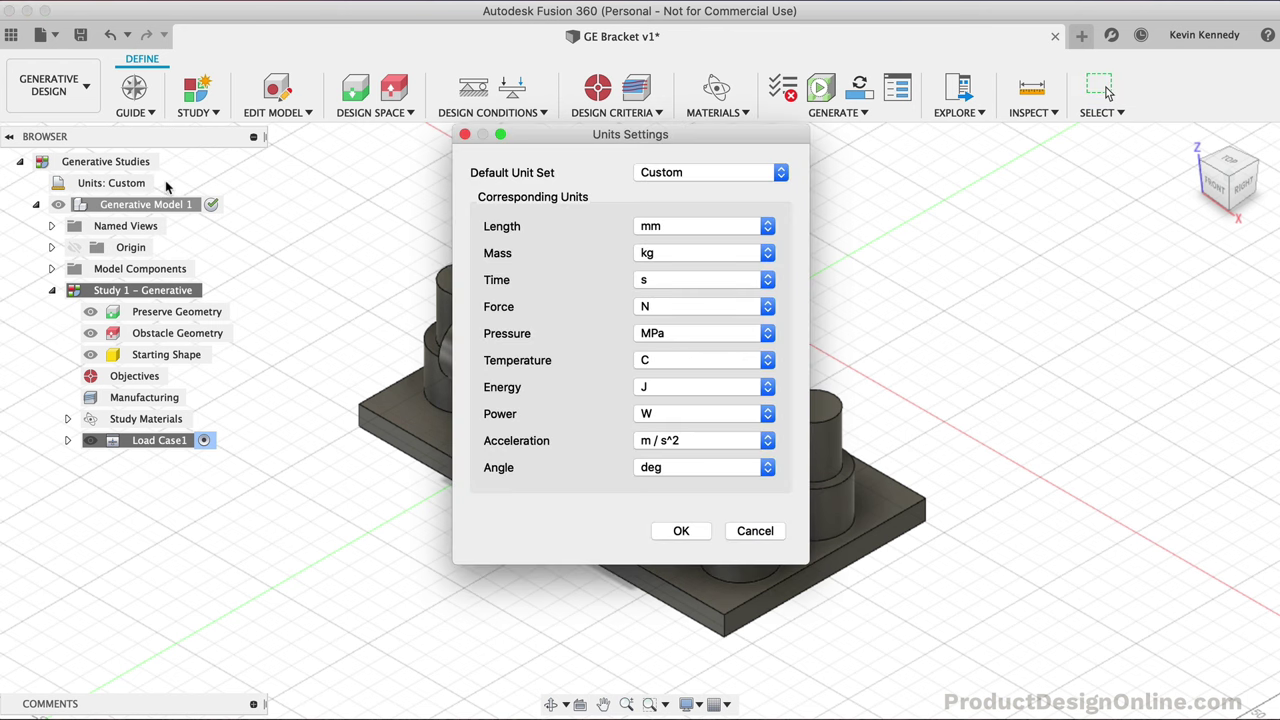
pyautogui.click(694, 178)
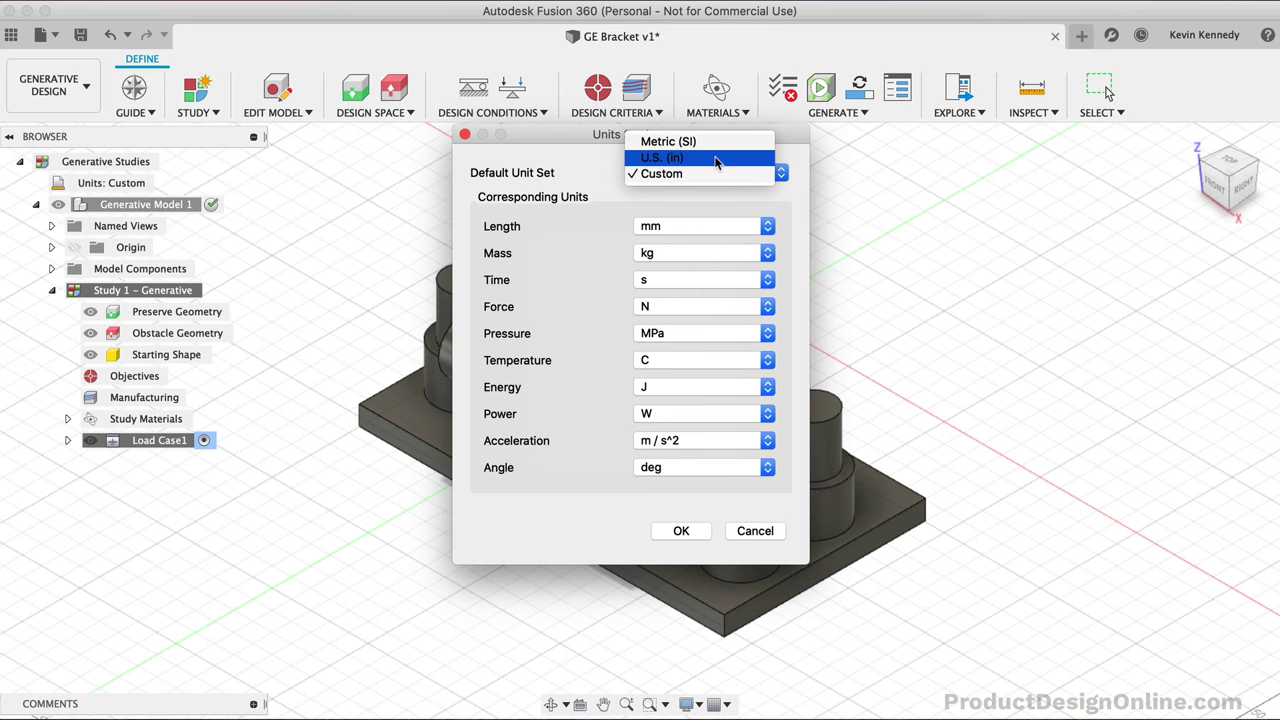
pyautogui.click(715, 160)
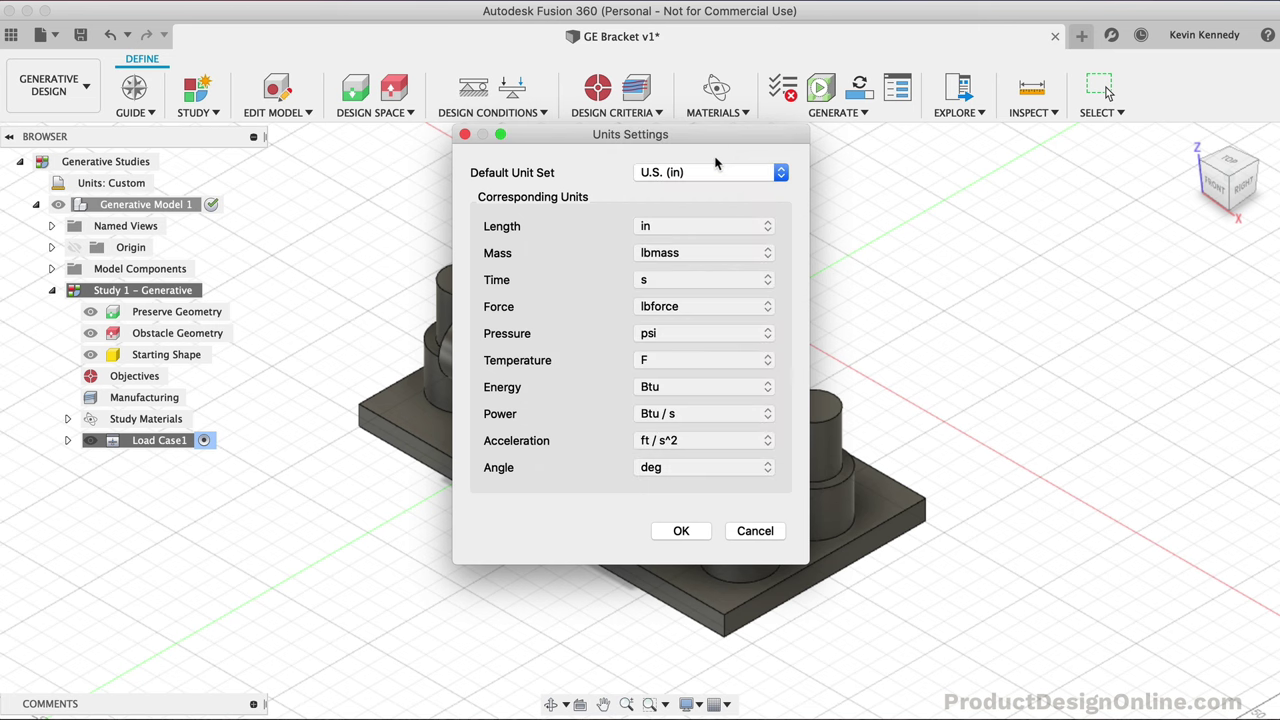
pyautogui.click(704, 531)
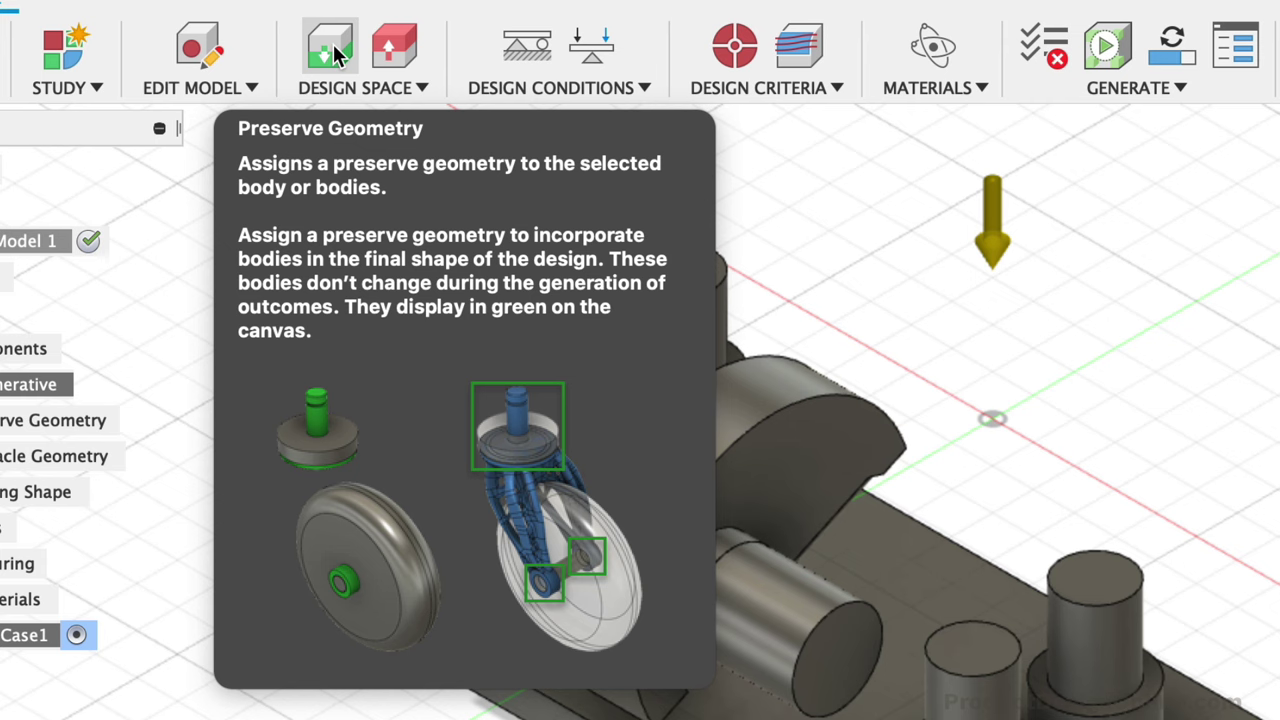
# Start Preserve Geometry and select the four post collars of GE_Bracket:1
pyautogui.click(333, 50)
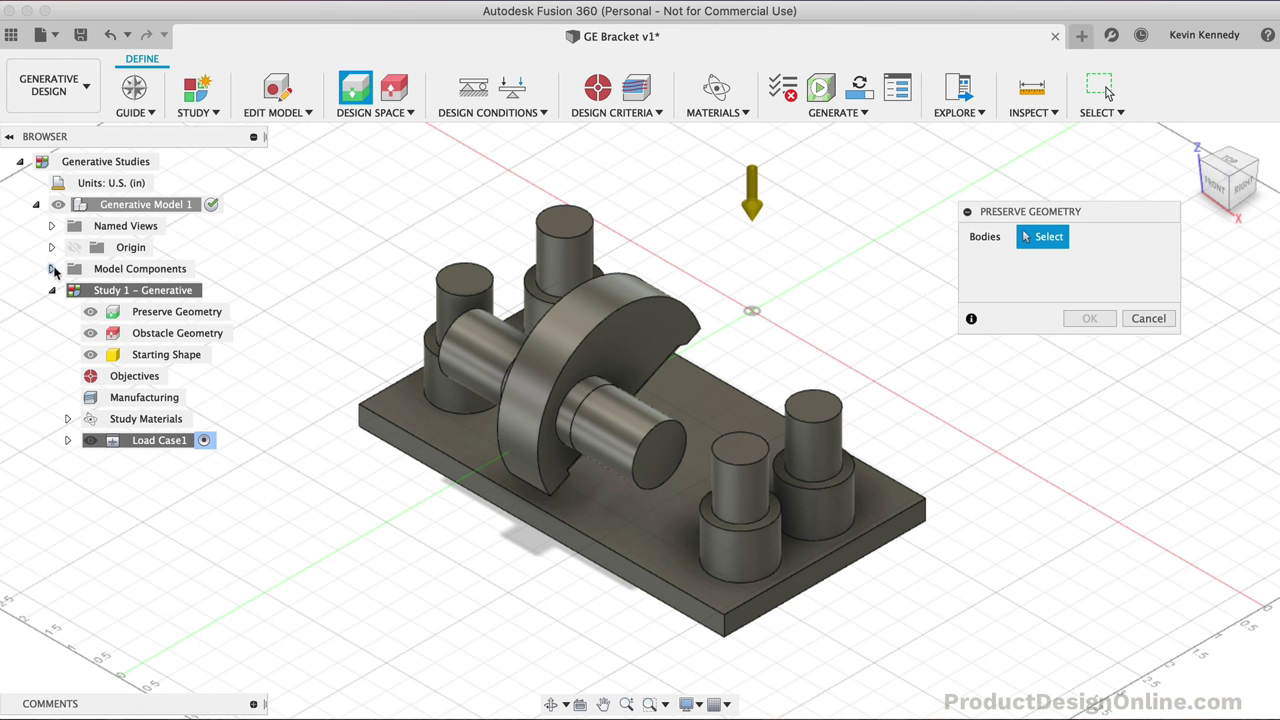
pyautogui.click(52, 269)
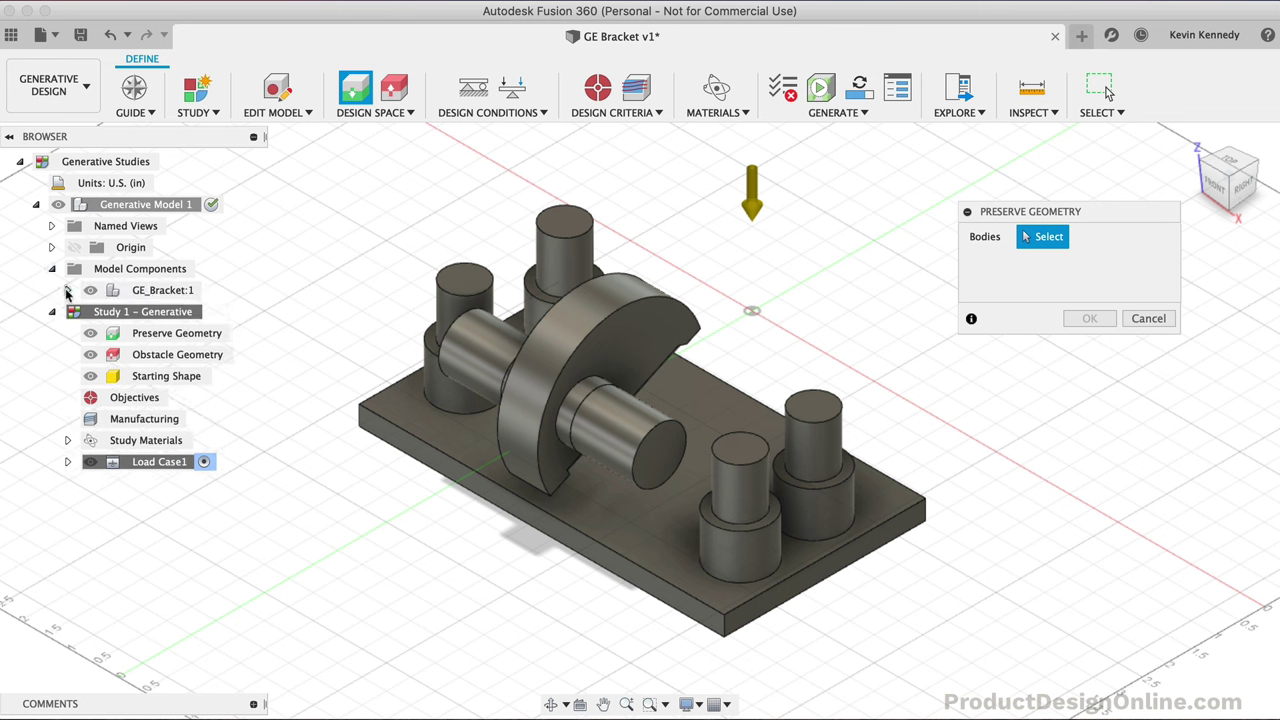
pyautogui.click(67, 290)
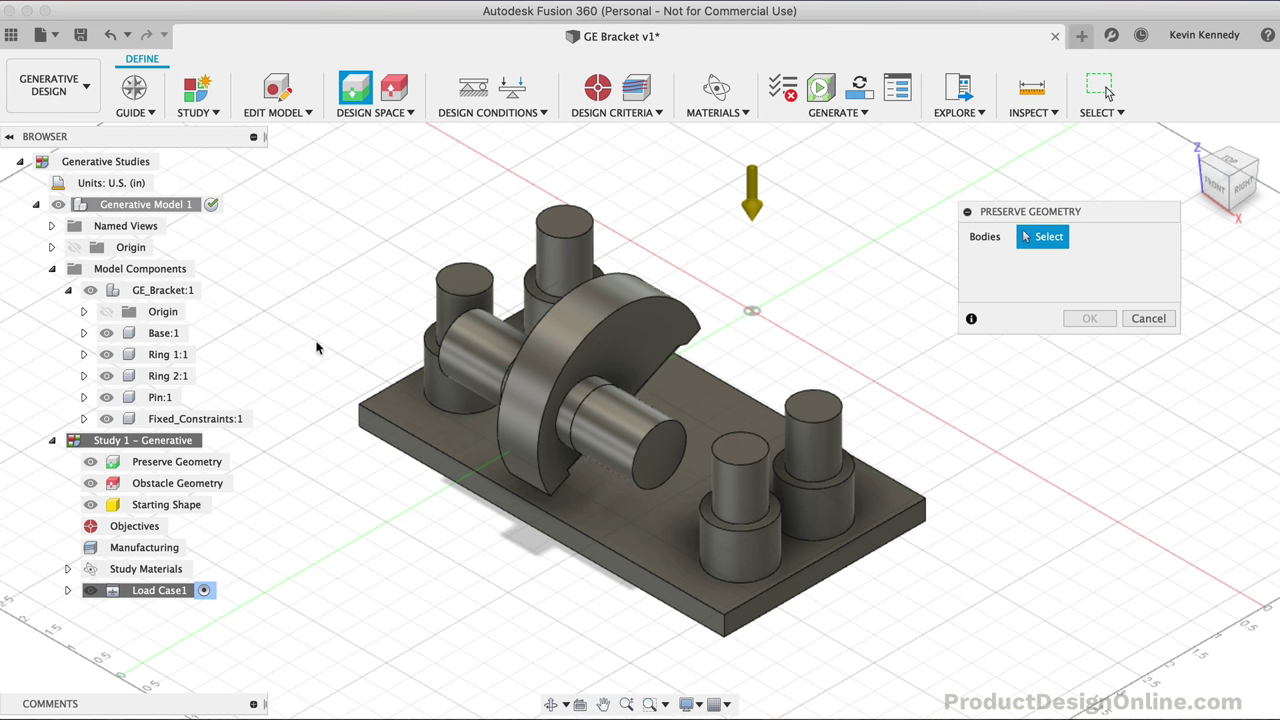
pyautogui.click(428, 376)
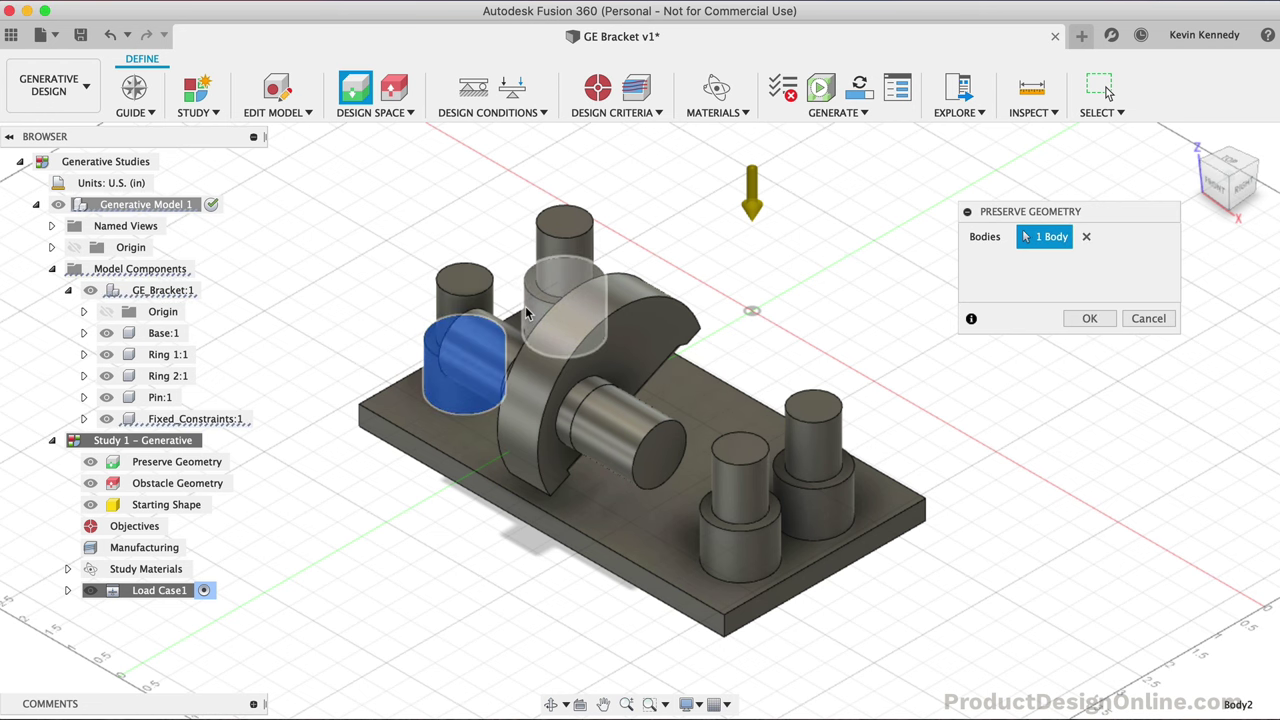
pyautogui.click(530, 310)
pyautogui.click(828, 490)
pyautogui.click(771, 542)
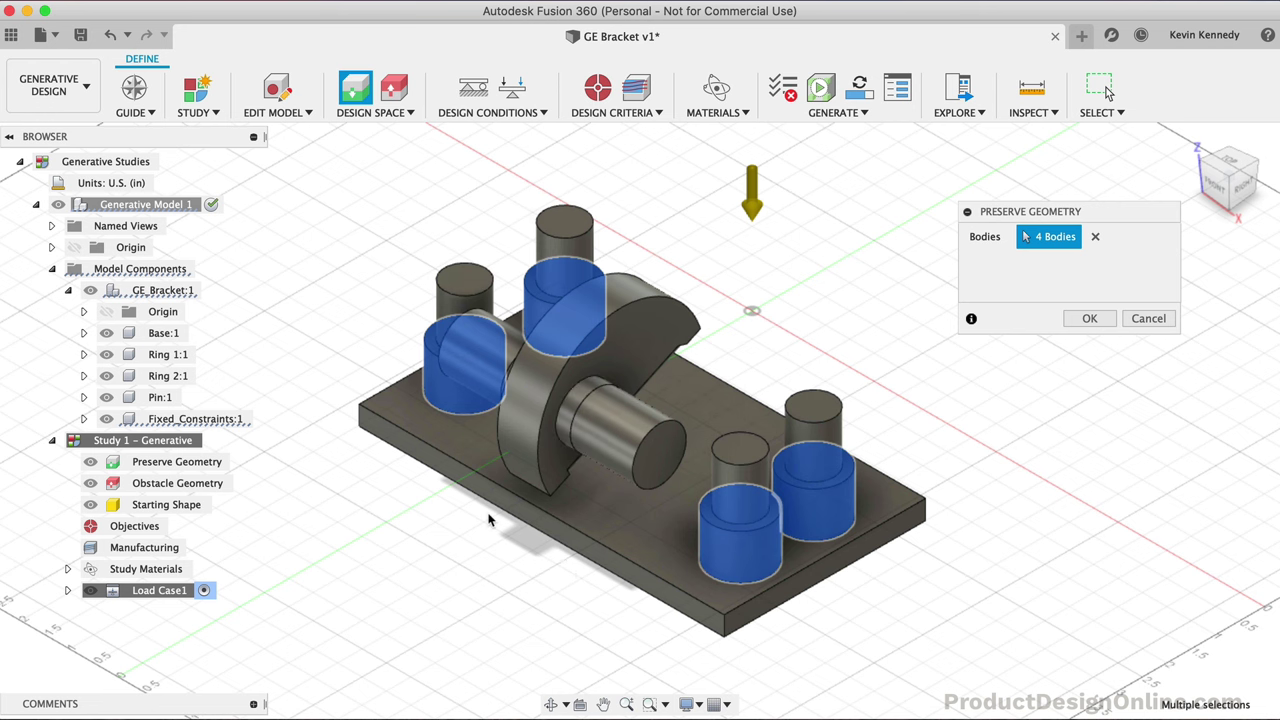
# Hide Pin:1, add Ring 1 and Ring 2, and confirm the six preserve bodies
pyautogui.click(106, 397)
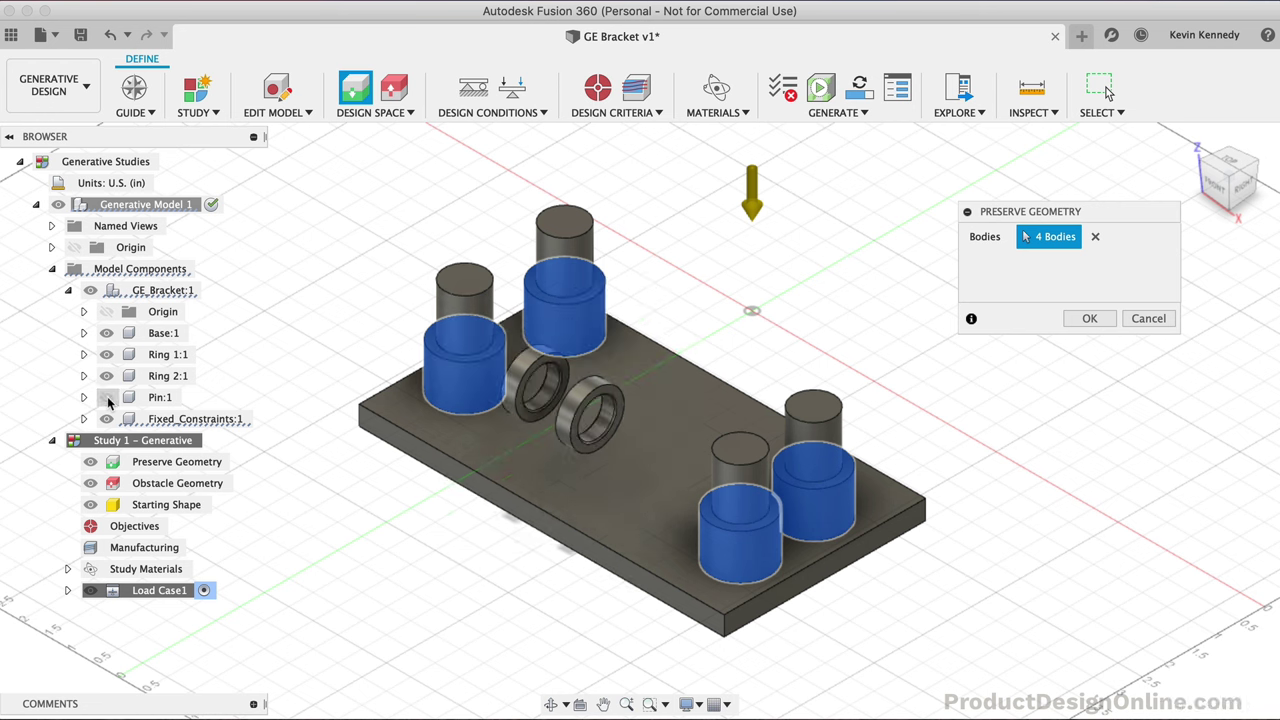
pyautogui.click(526, 383)
pyautogui.click(574, 436)
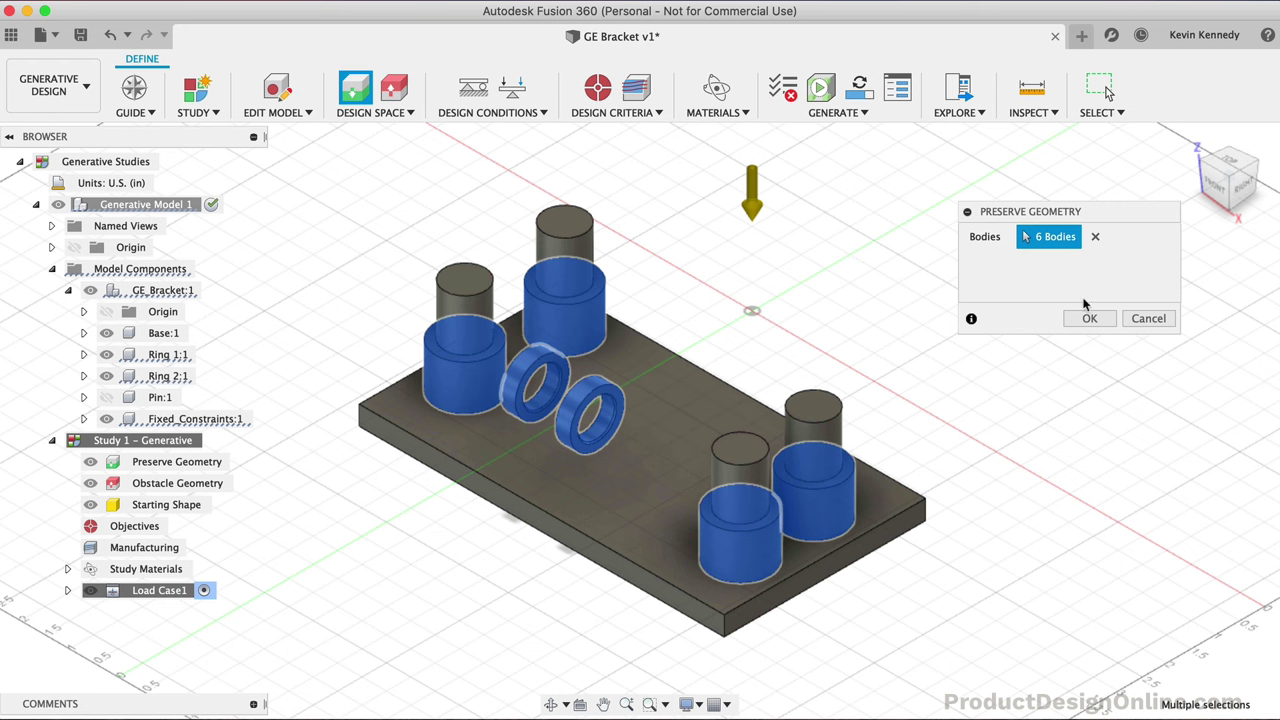
pyautogui.click(1088, 318)
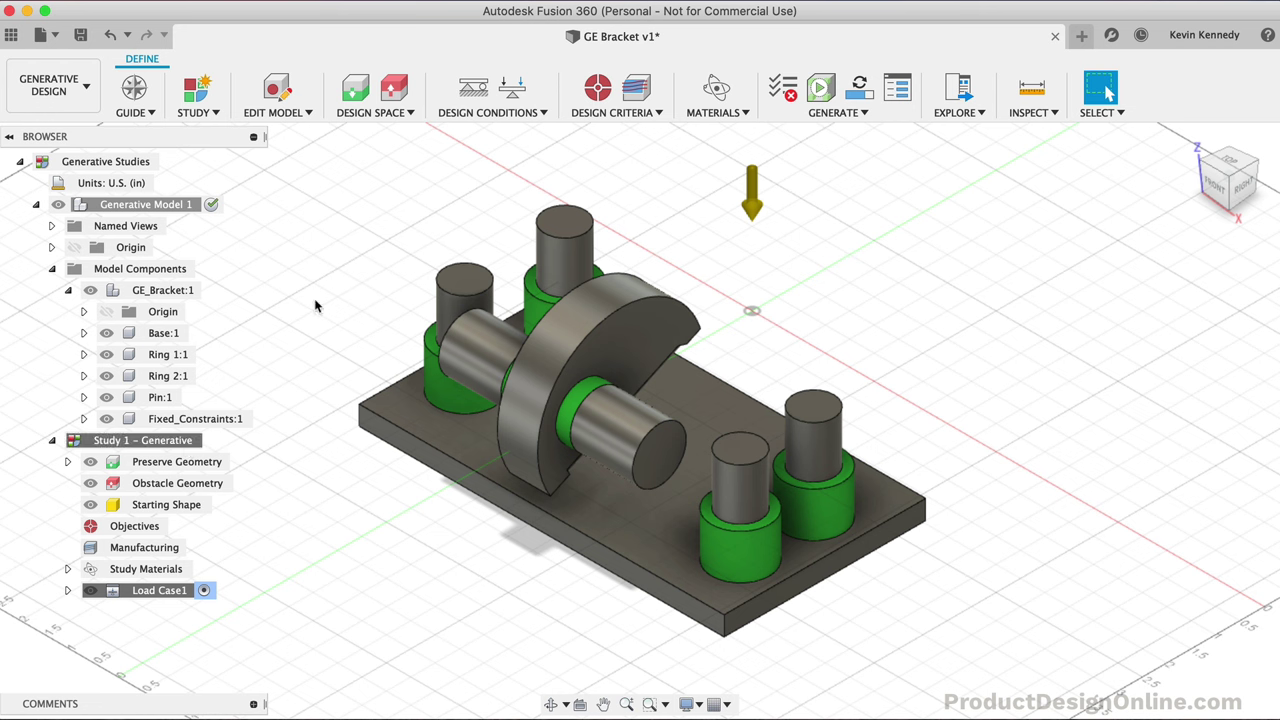
# Open the Design Space dropdown to reach Obstacle Geometry
pyautogui.click(376, 116)
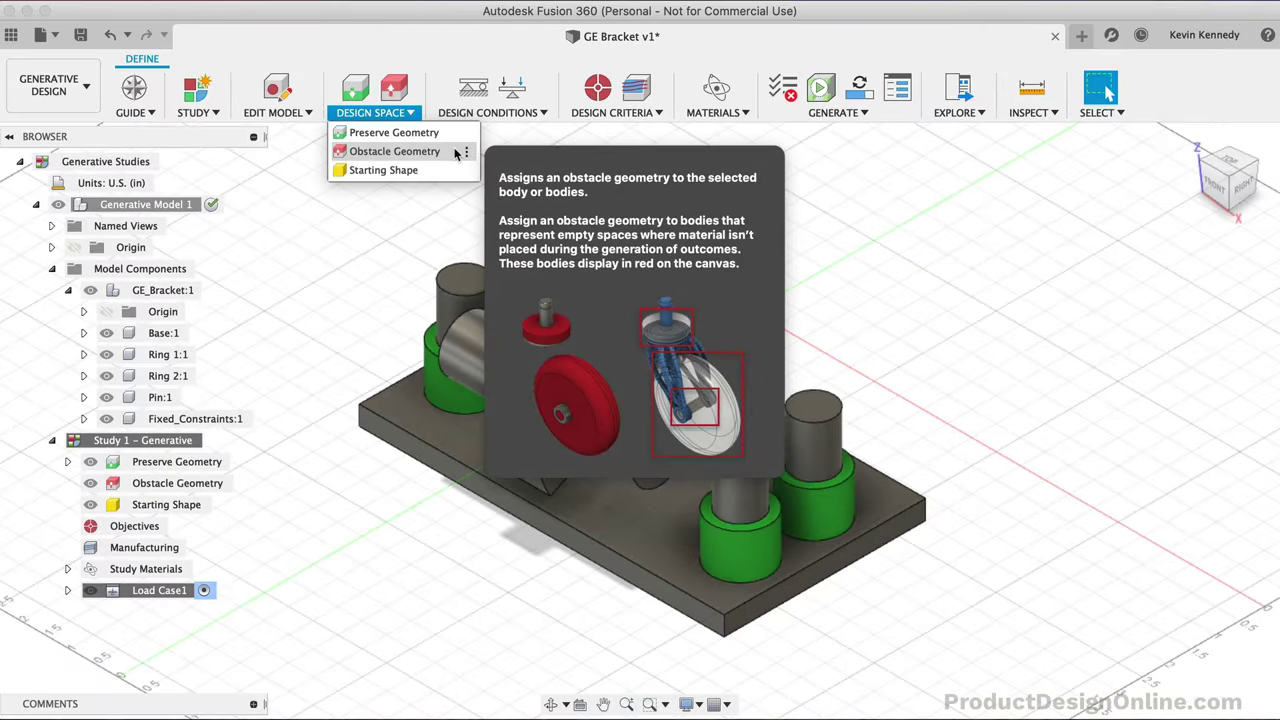
# Mark the base plate and the curved pin body as obstacle geometry
pyautogui.click(455, 152)
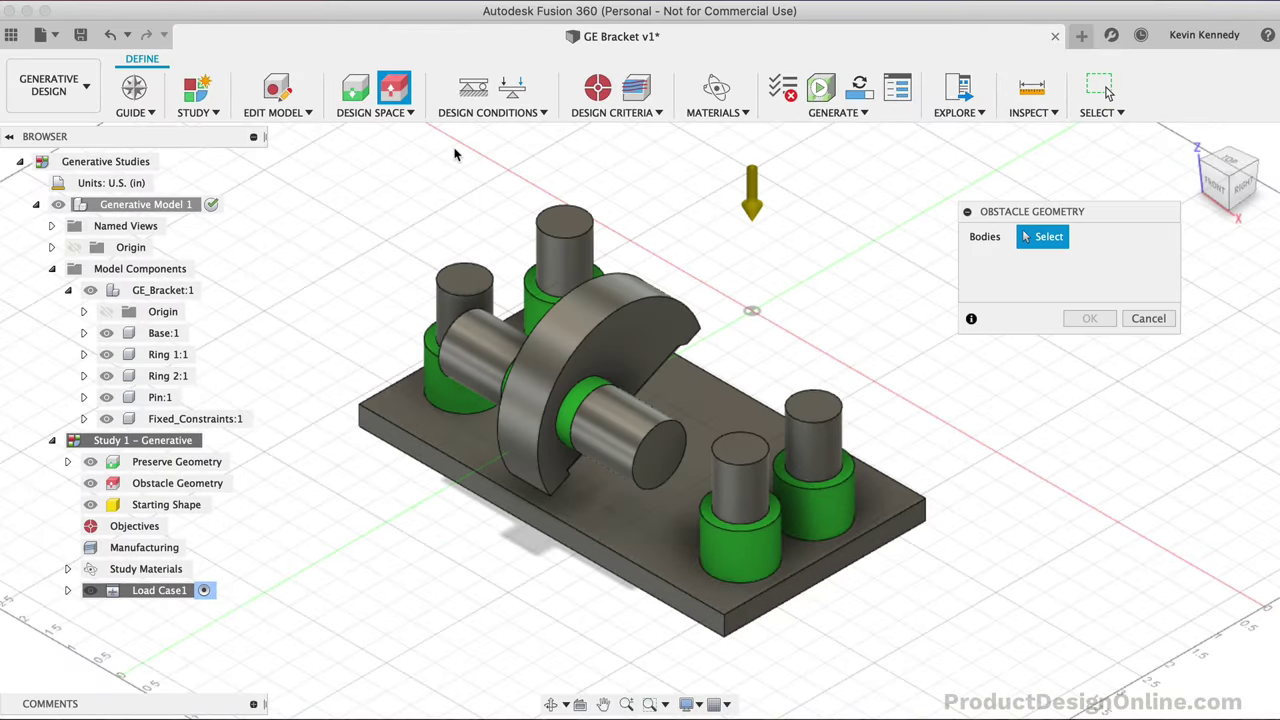
pyautogui.click(395, 437)
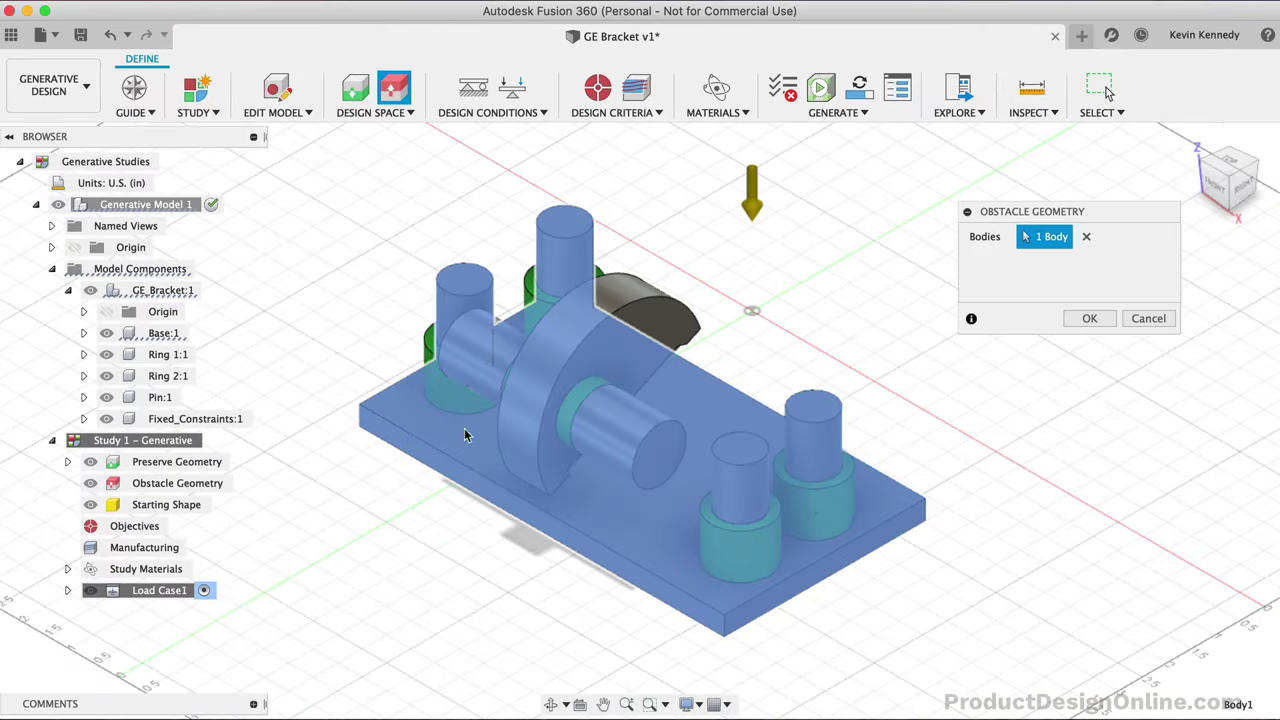
pyautogui.click(580, 327)
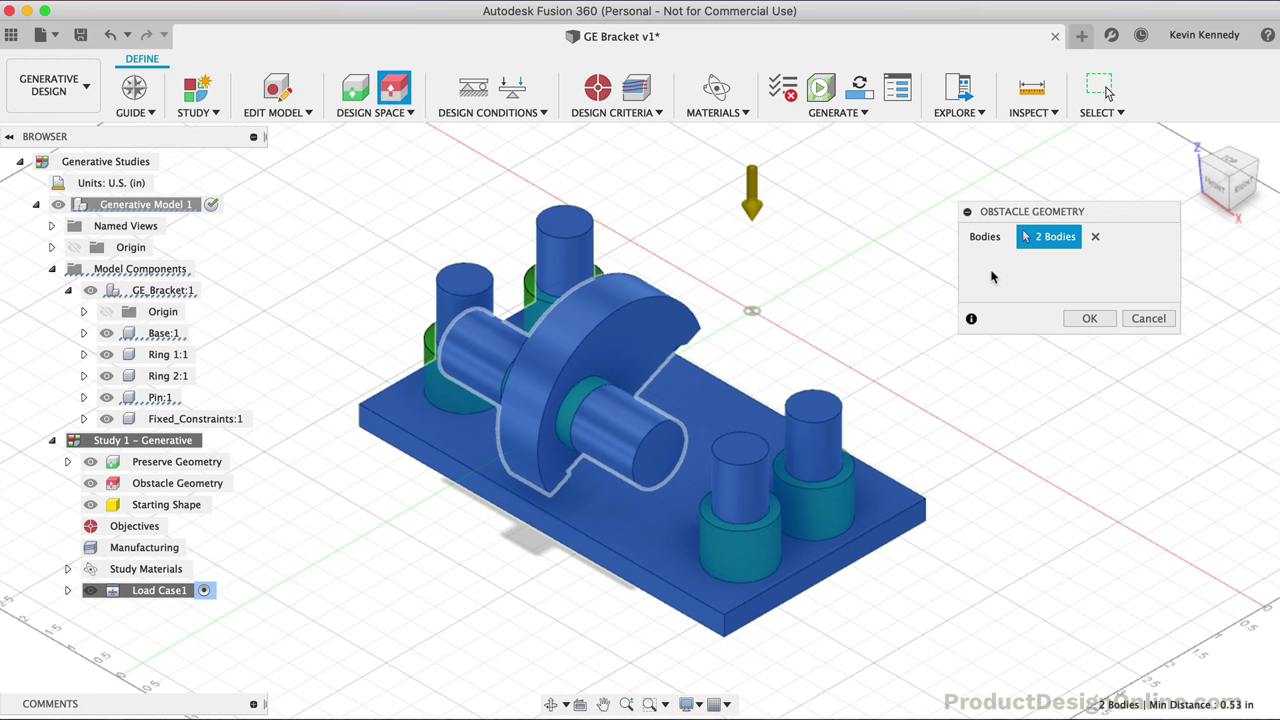
pyautogui.click(1088, 319)
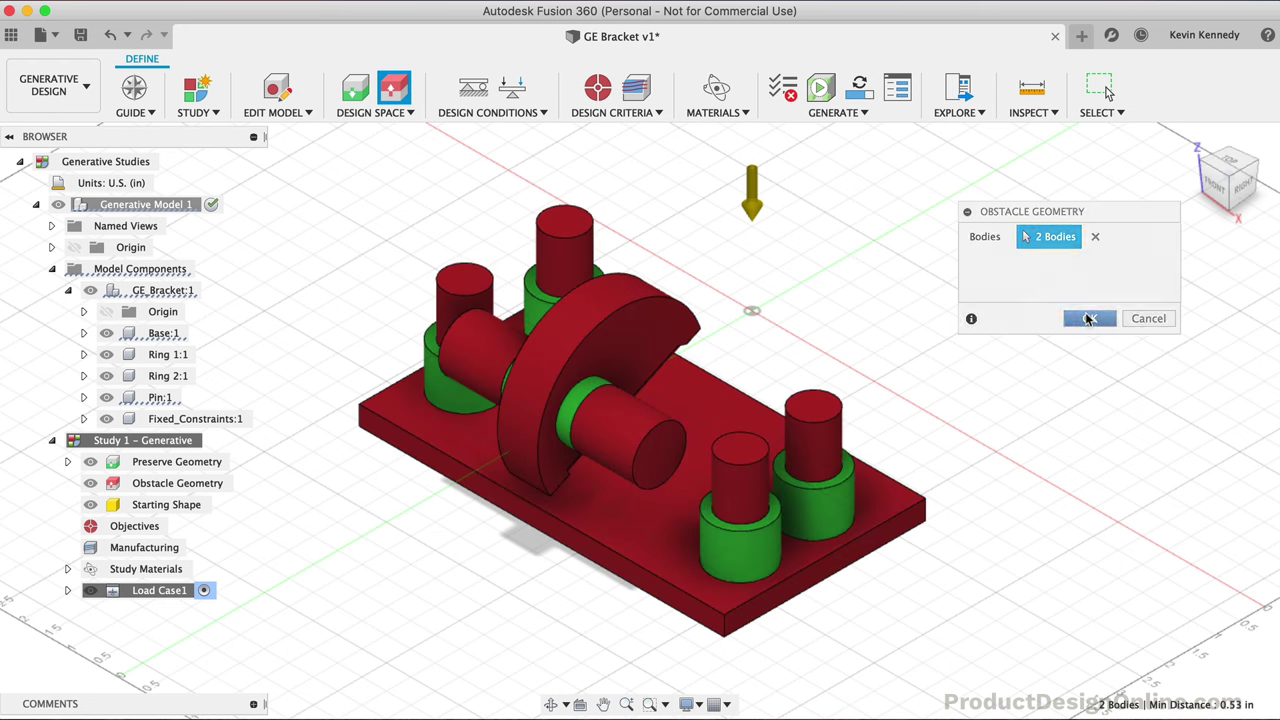
pyautogui.click(405, 114)
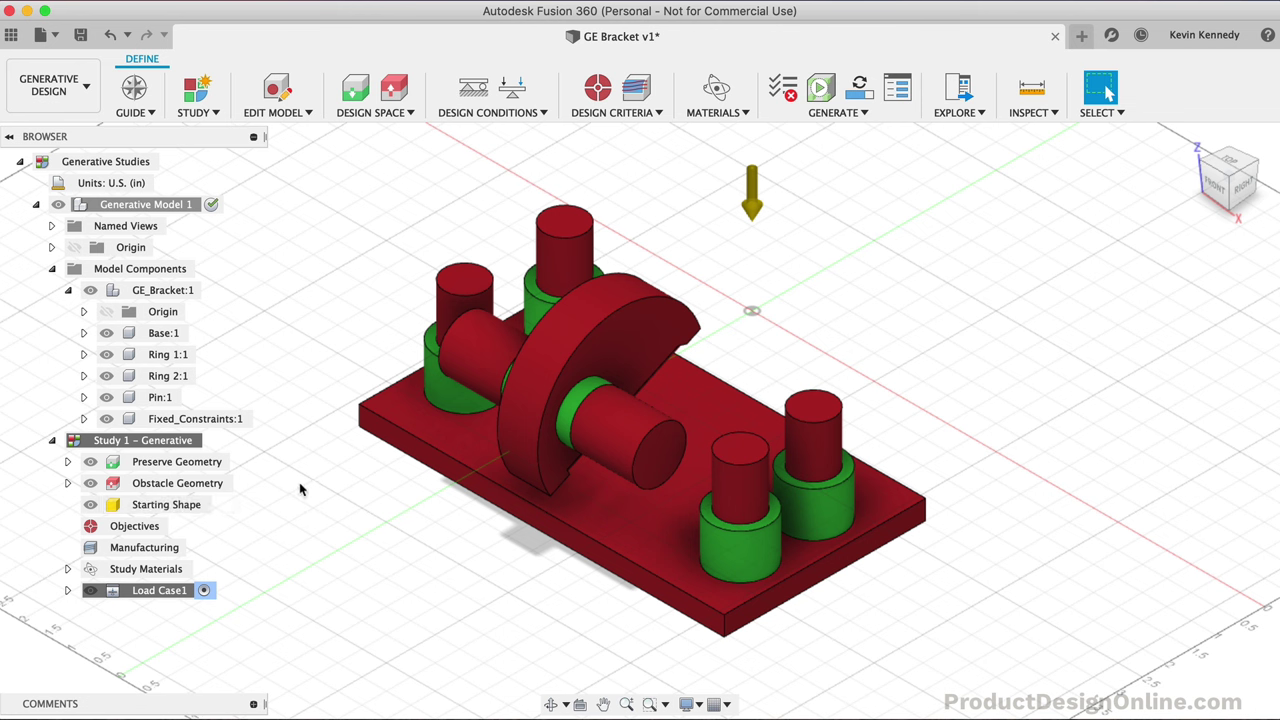
pyautogui.moveTo(228, 486)
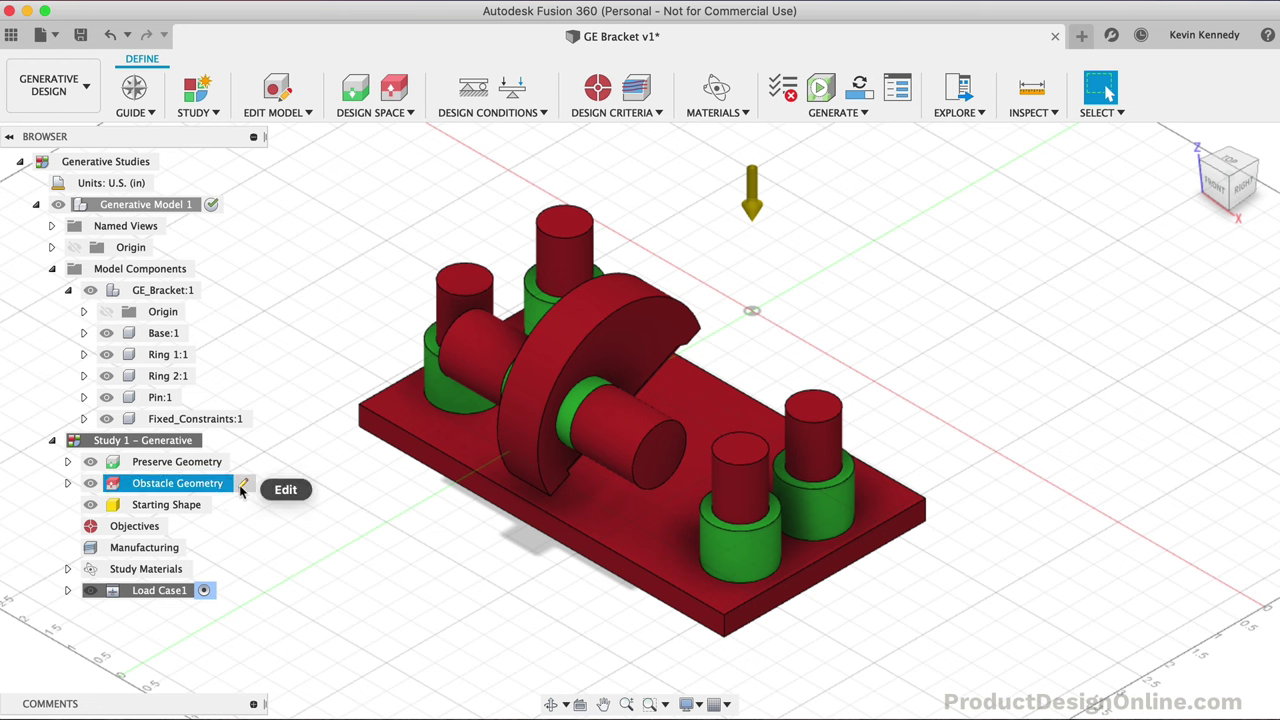
pyautogui.click(242, 486)
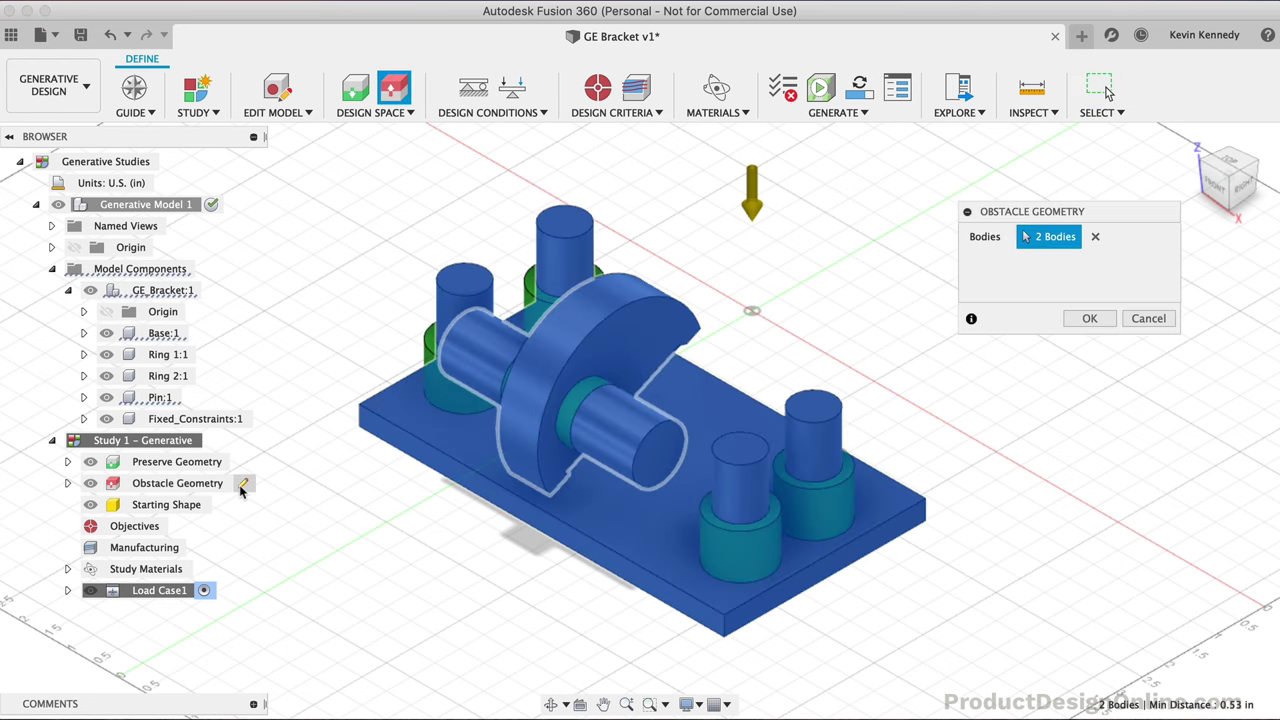
pyautogui.click(510, 395)
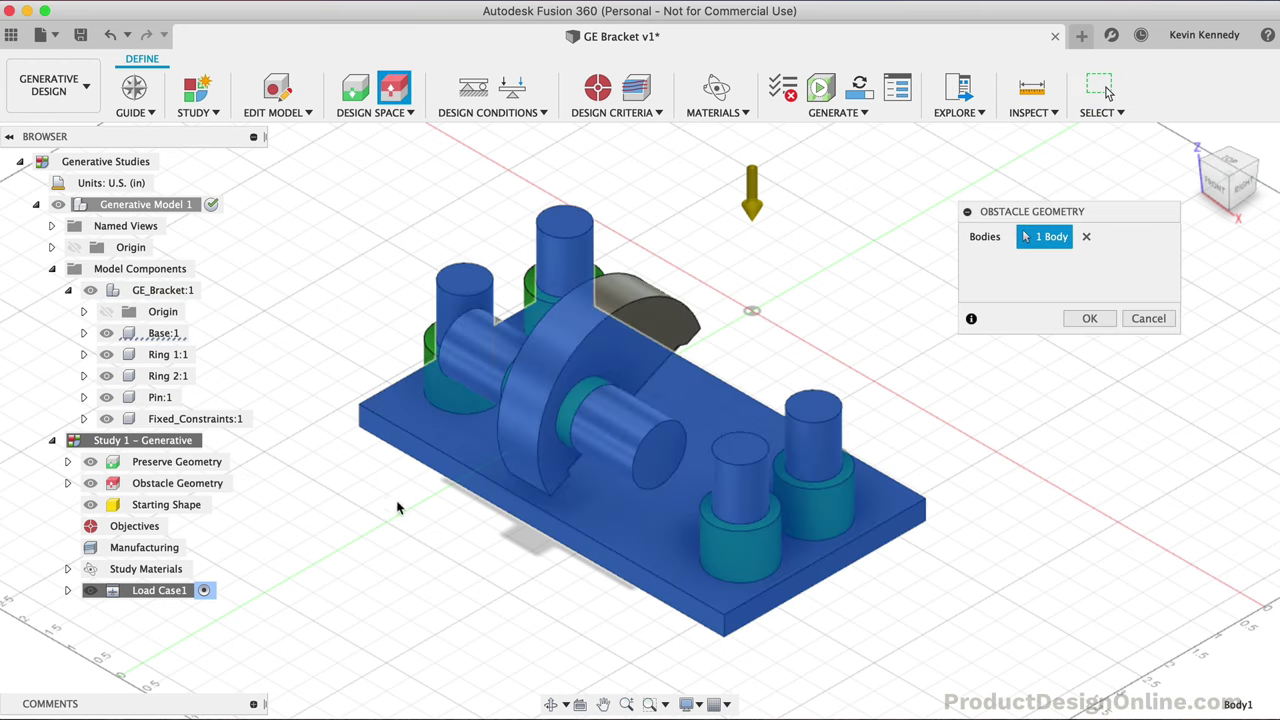
pyautogui.click(663, 318)
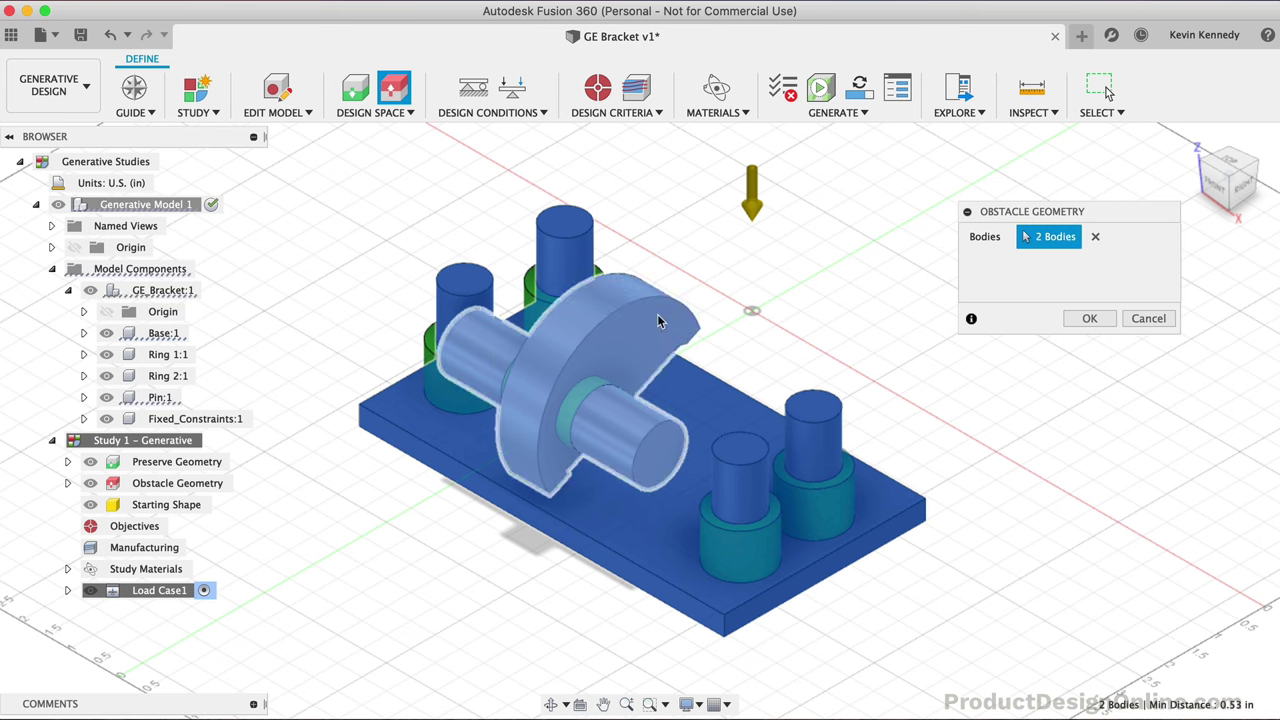
pyautogui.click(1088, 320)
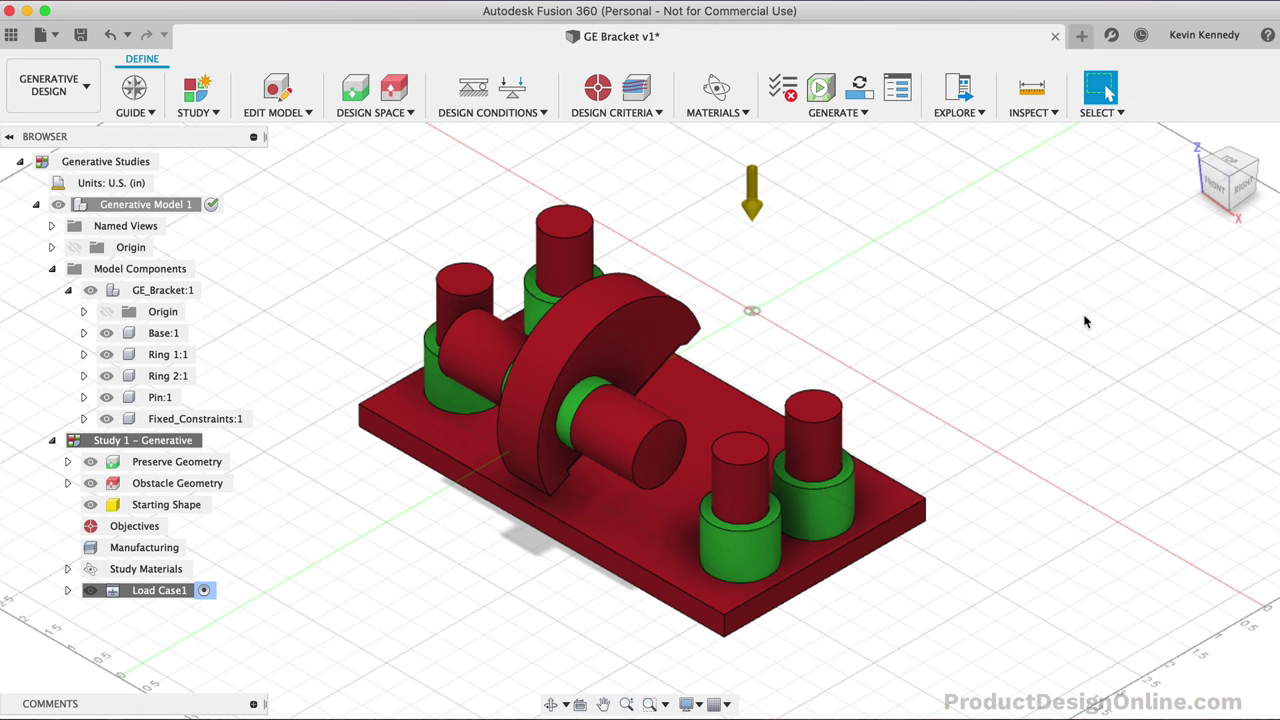
# Add a Fixed structural constraint on the four cylinder boss faces
pyautogui.click(476, 92)
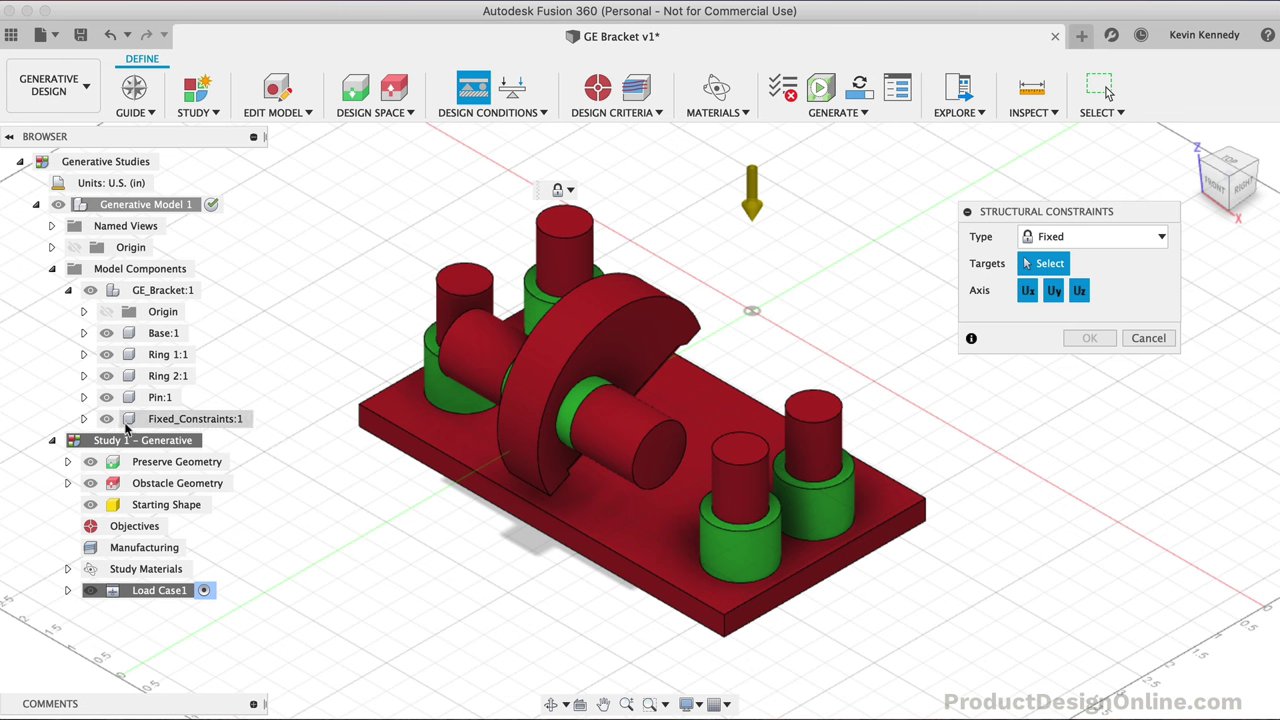
pyautogui.click(84, 419)
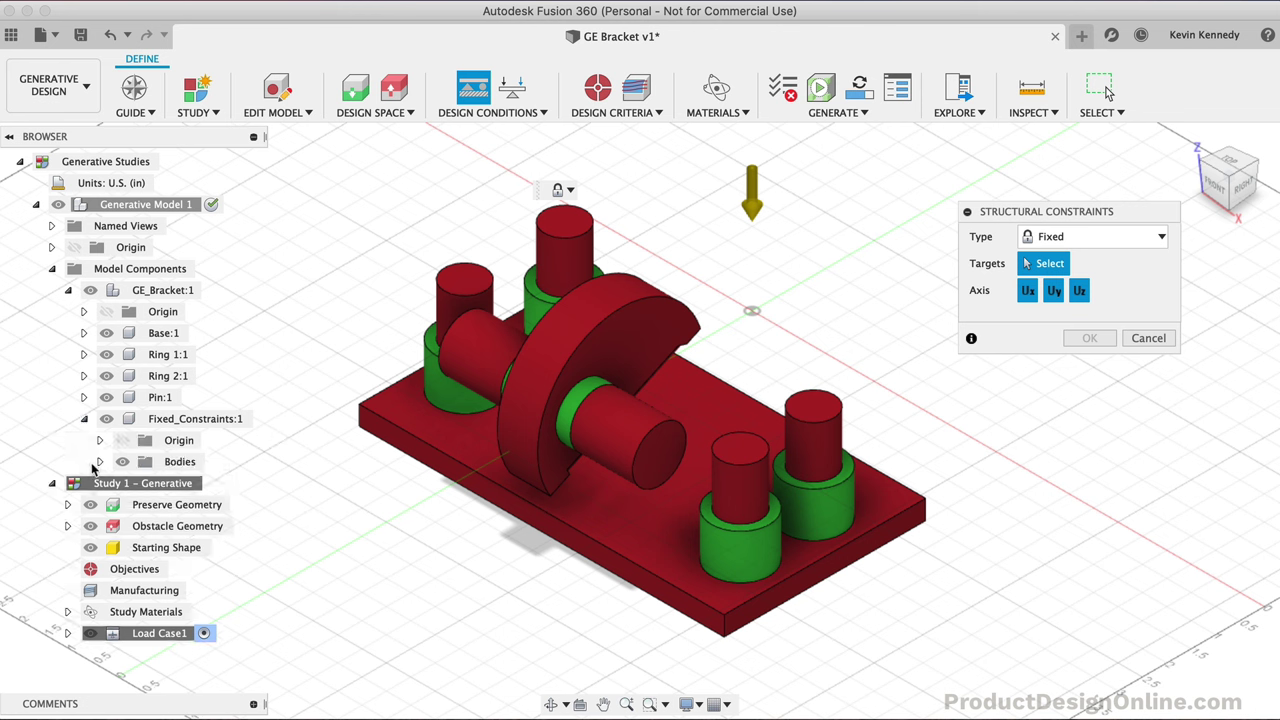
pyautogui.click(99, 462)
pyautogui.click(84, 419)
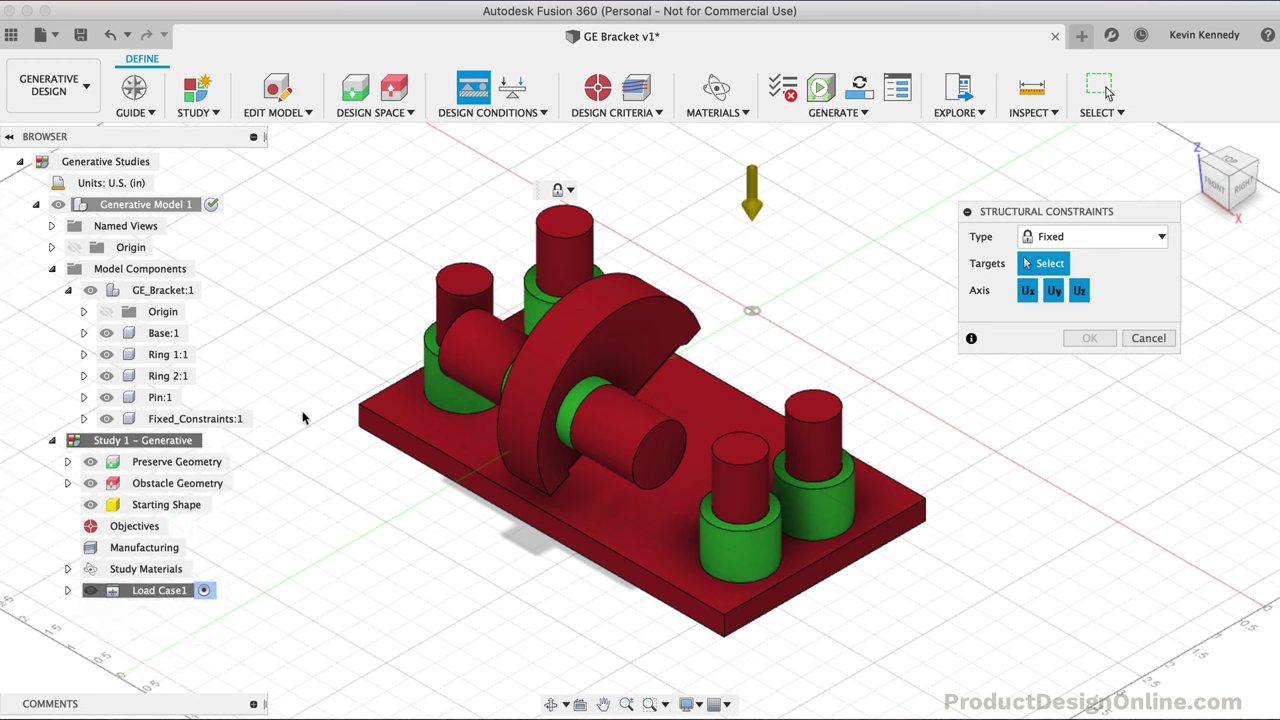
pyautogui.click(430, 392)
pyautogui.click(562, 295)
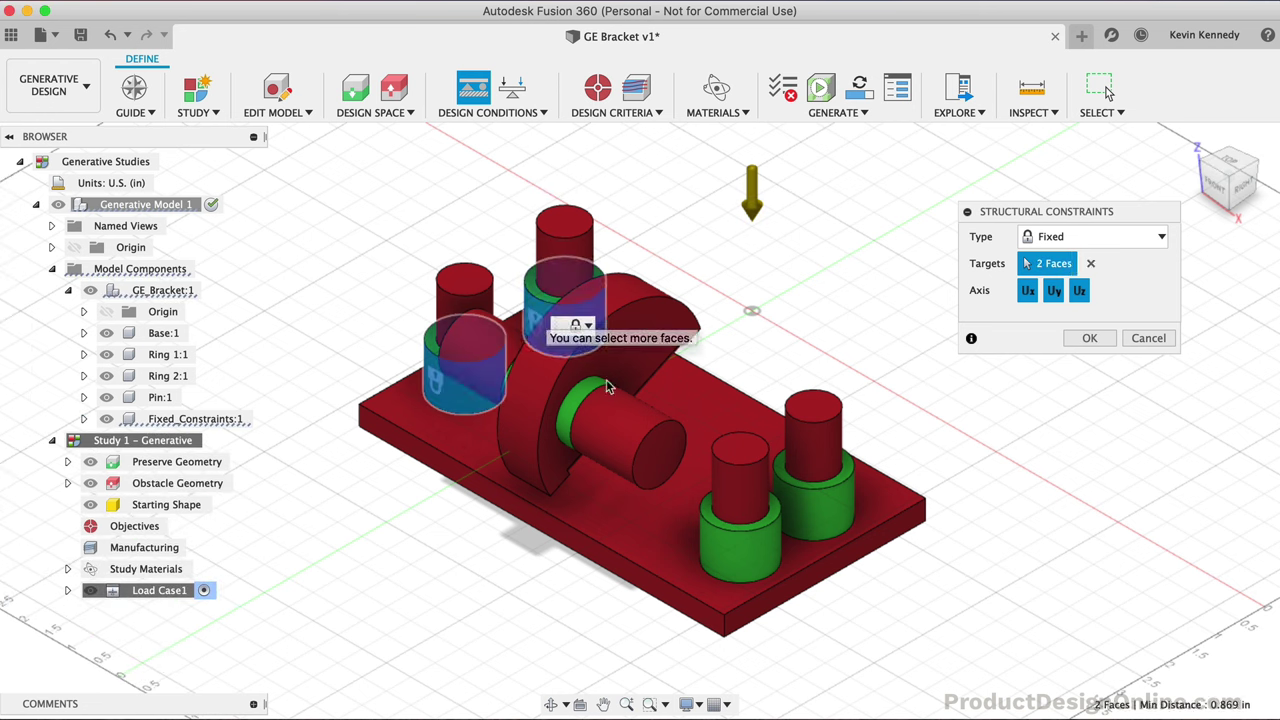
pyautogui.click(727, 540)
pyautogui.click(818, 508)
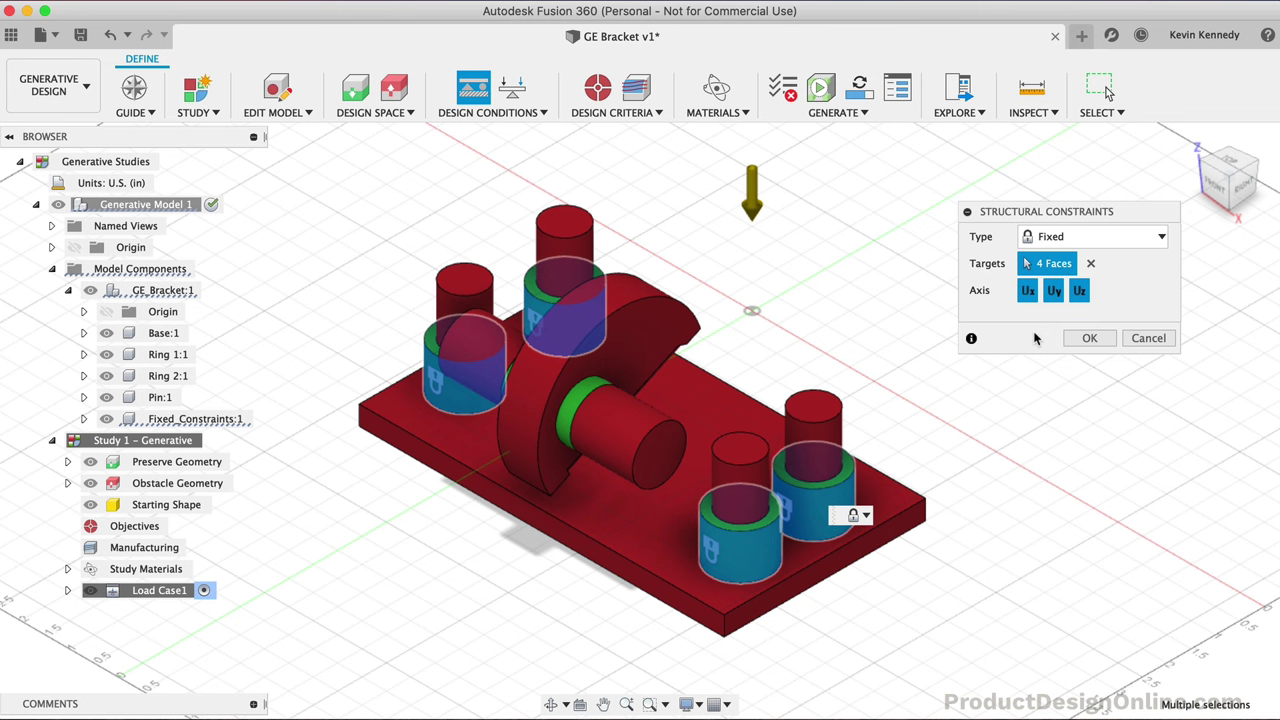
pyautogui.click(1097, 340)
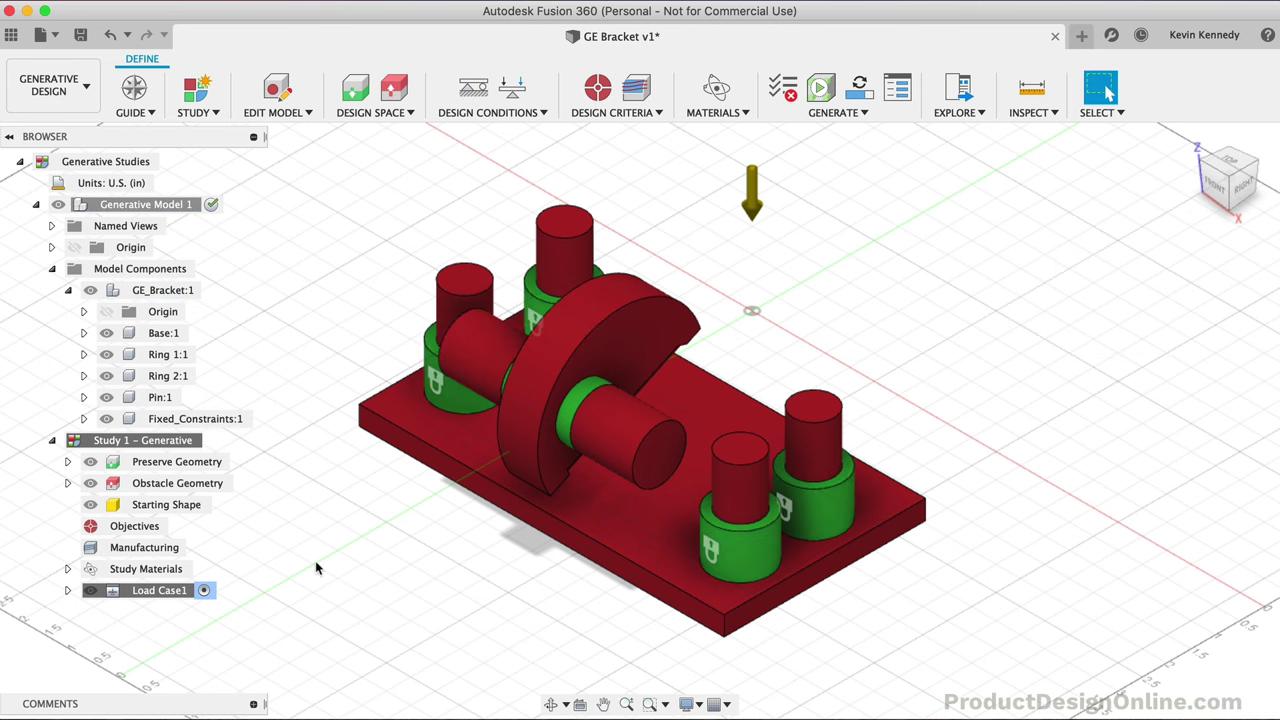
# Expand Load Case1 to review its constraints and loads
pyautogui.click(68, 592)
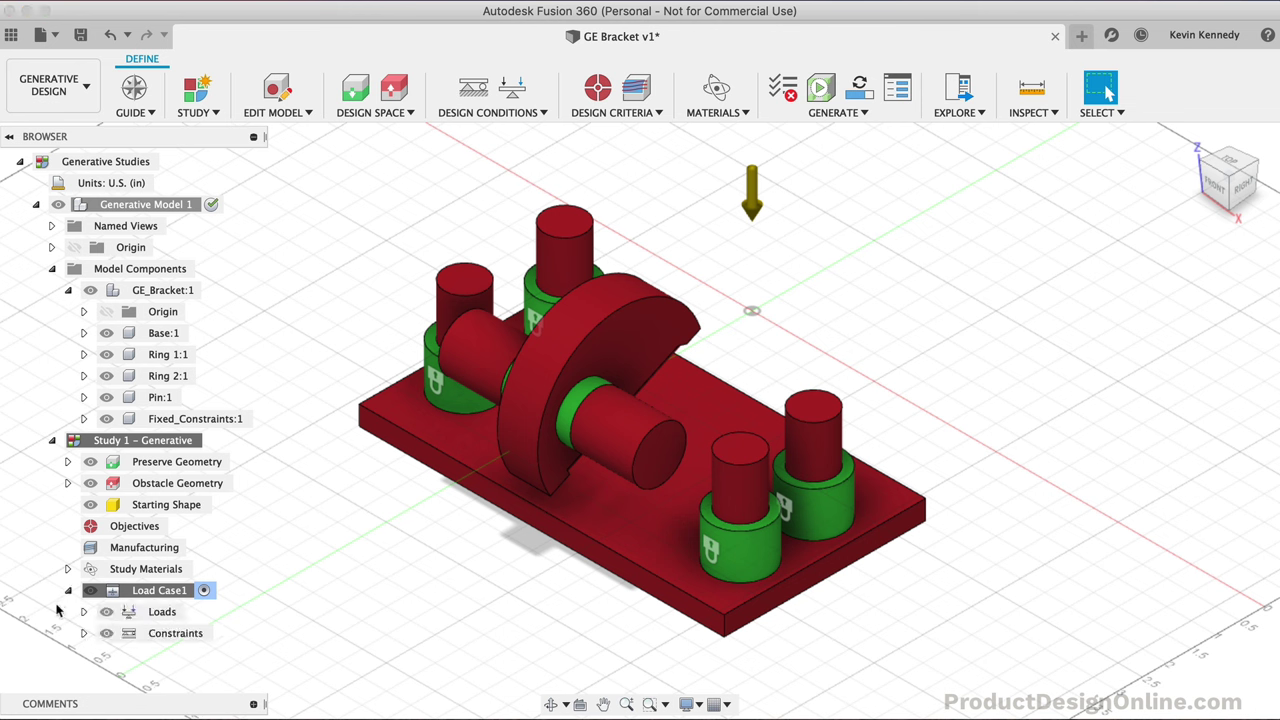
pyautogui.click(84, 633)
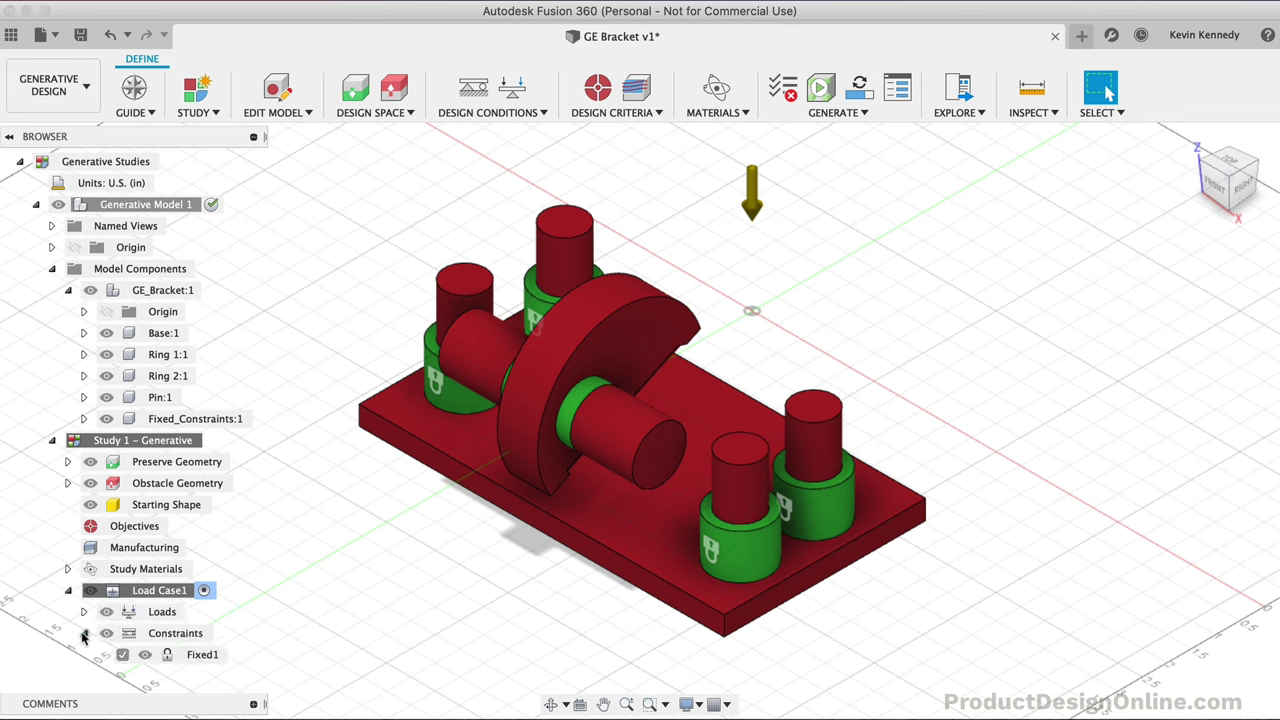
pyautogui.click(84, 634)
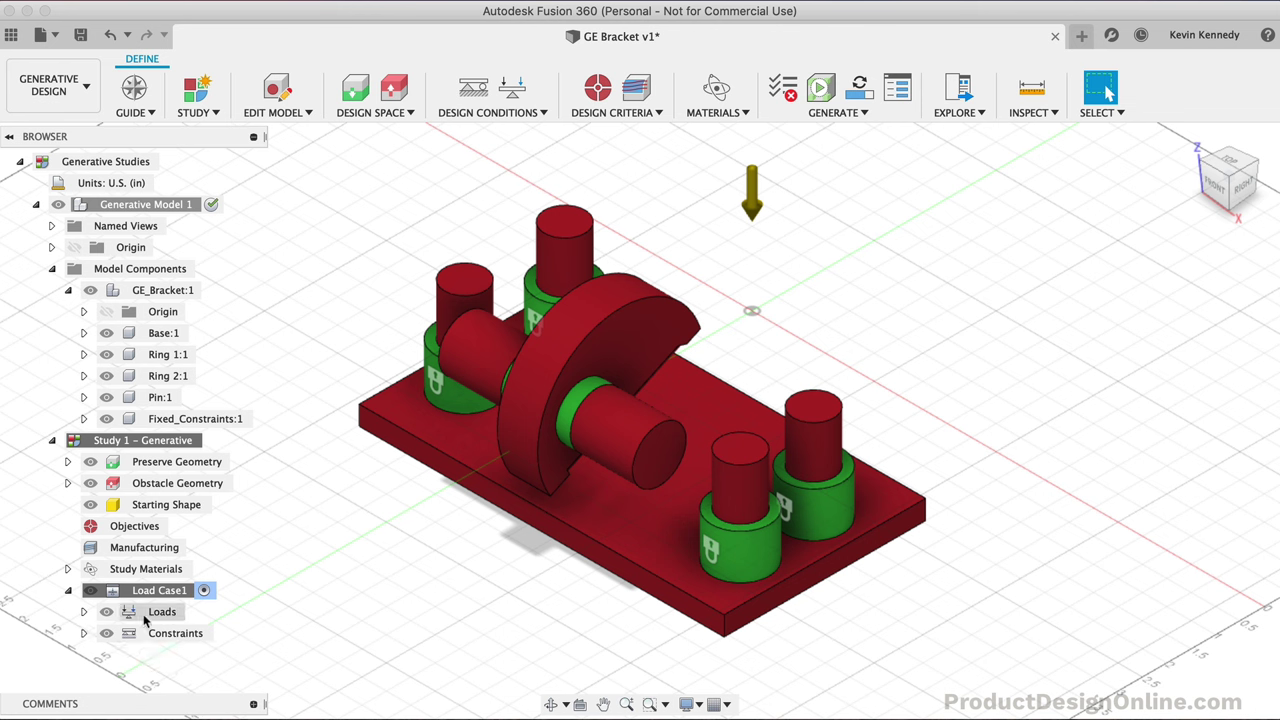
pyautogui.click(84, 613)
# Hide Pin:1 and select both rings' inner faces as the structural load target
pyautogui.click(84, 613)
pyautogui.click(519, 95)
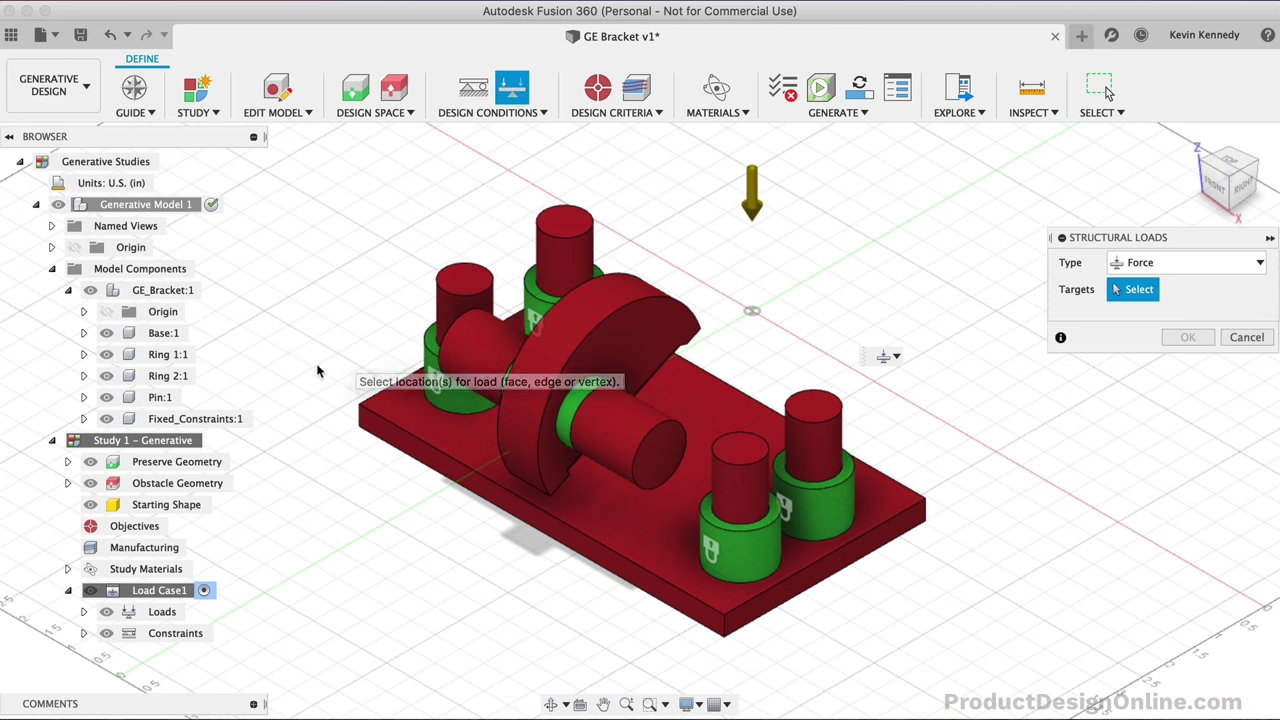
pyautogui.click(106, 398)
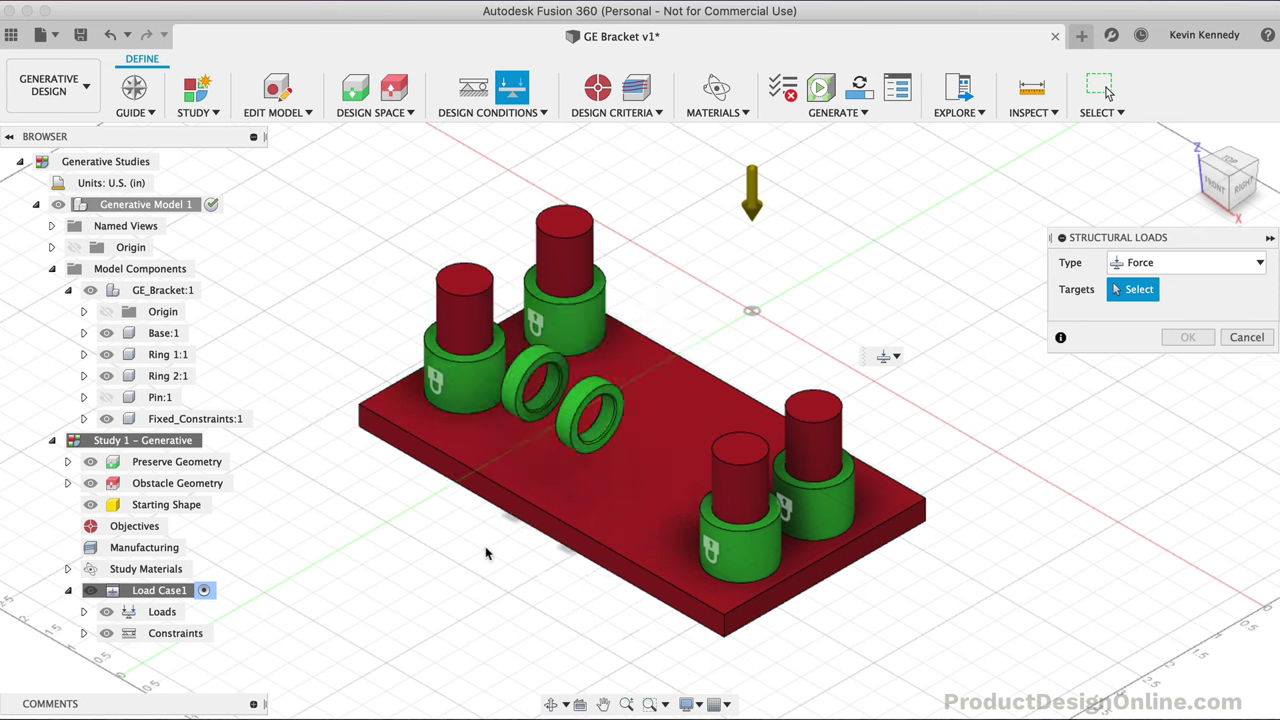
pyautogui.click(576, 410)
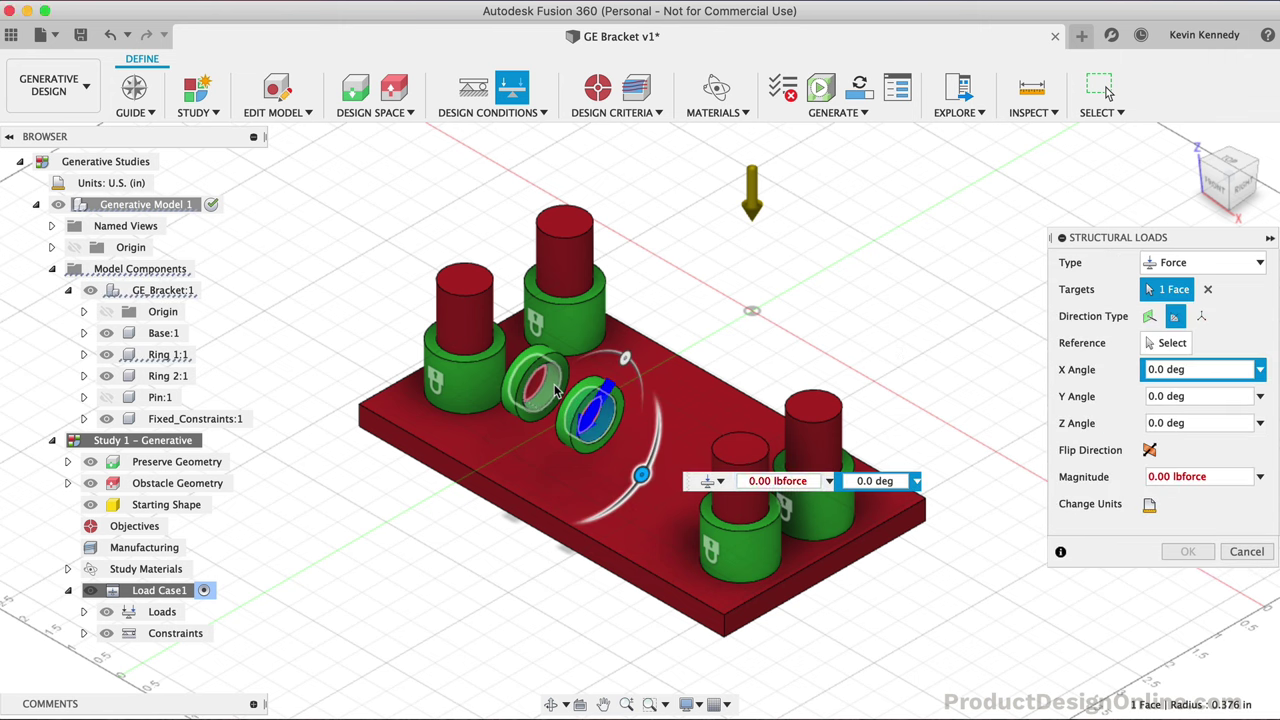
pyautogui.click(540, 382)
# Set the load by components to Fz 8000 lbforce and confirm it as Force1
pyautogui.moveTo(1168, 246); pyautogui.dragTo(1051, 222)
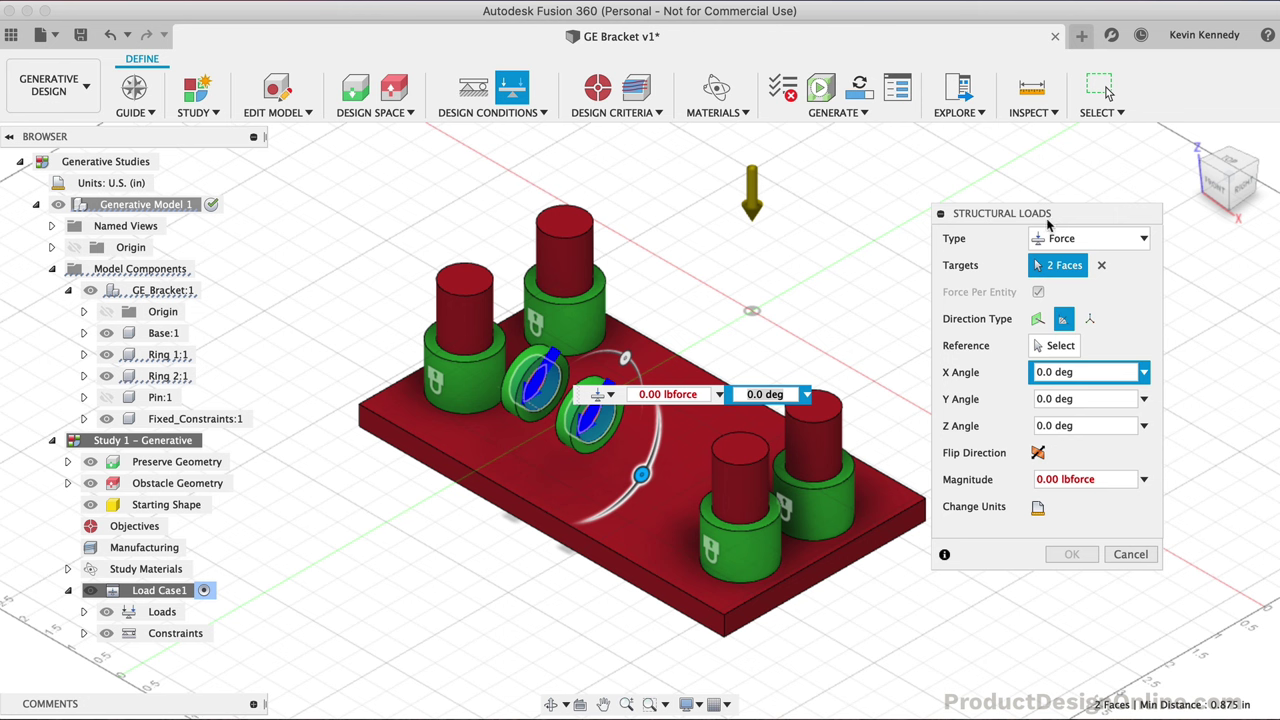
pyautogui.click(1089, 321)
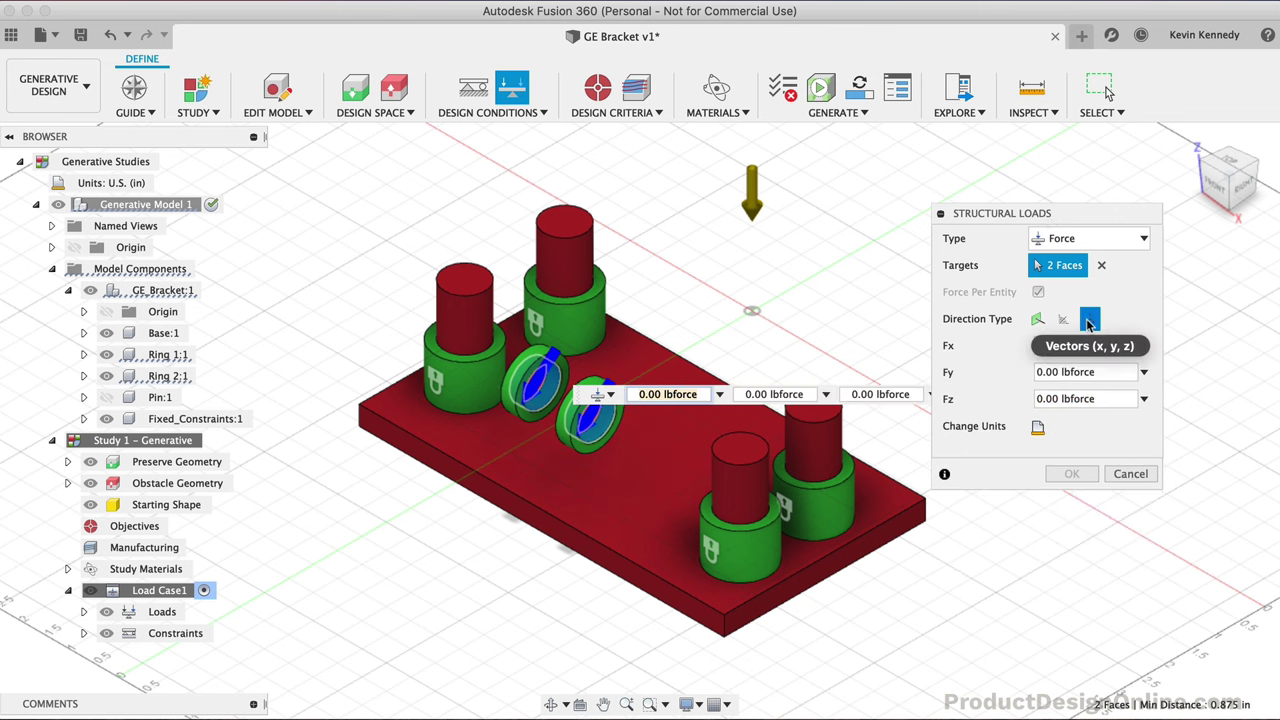
pyautogui.click(1029, 403)
pyautogui.write('8000')
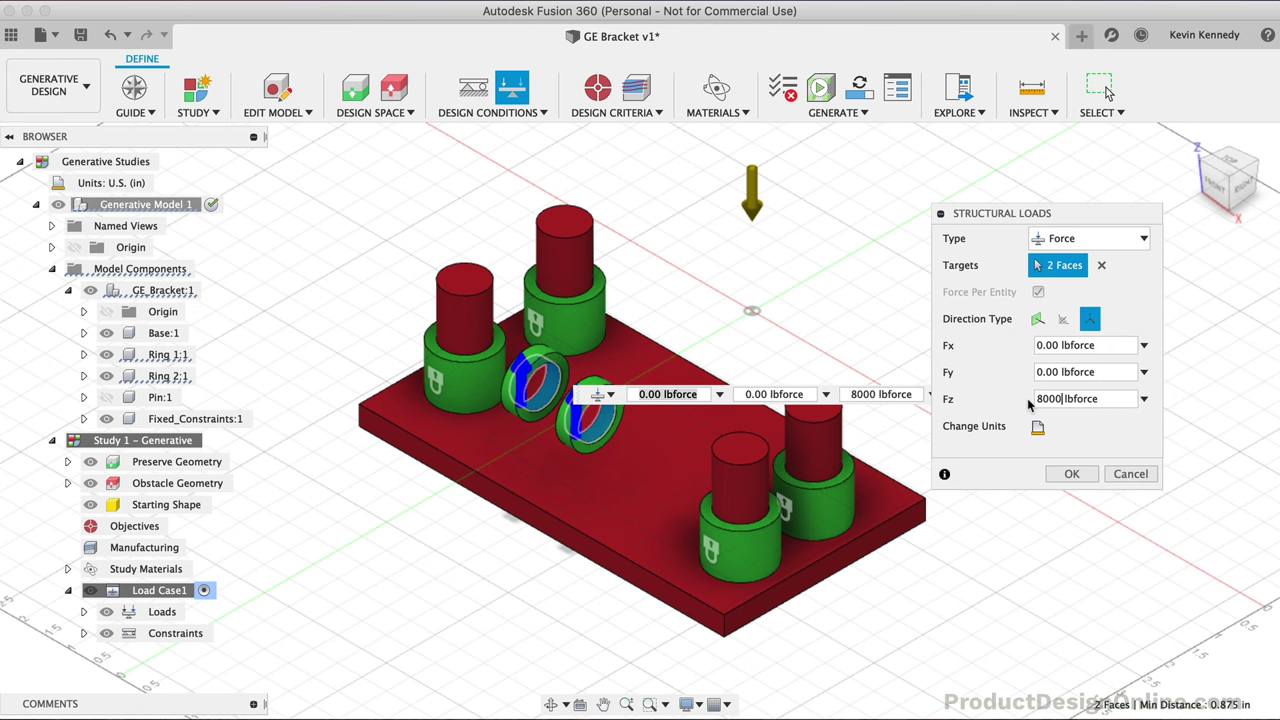
pyautogui.click(1071, 474)
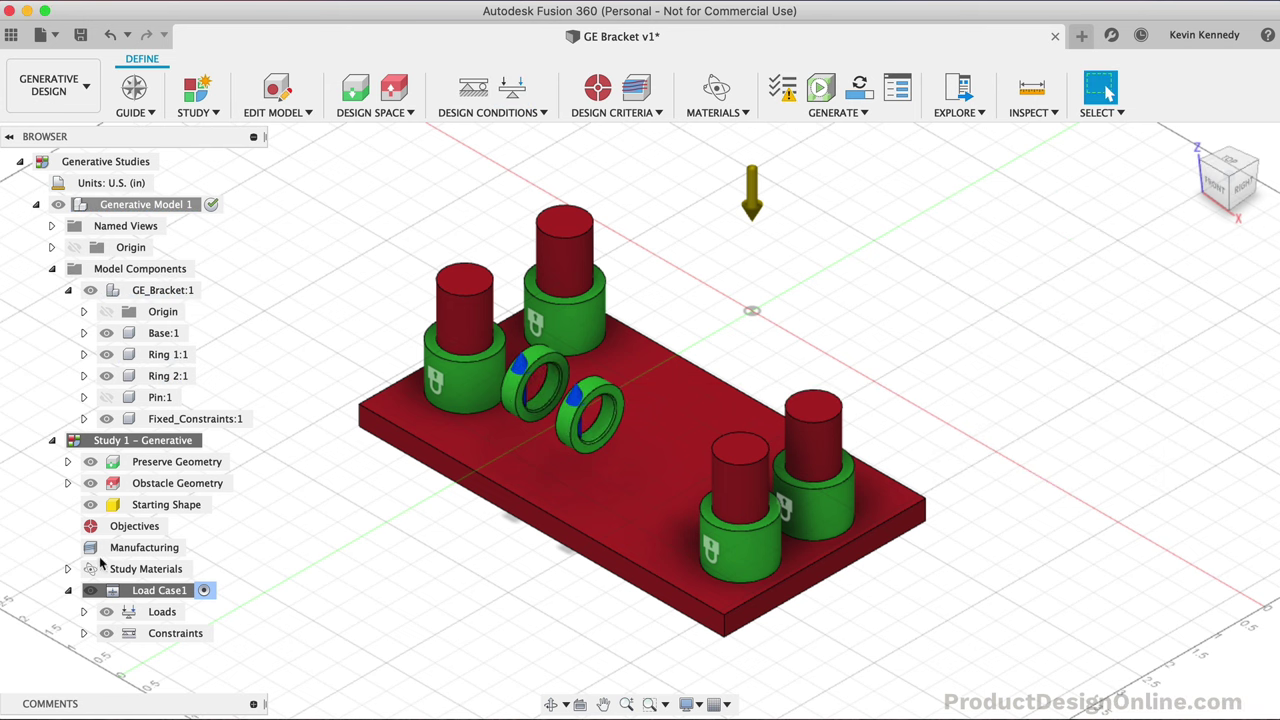
pyautogui.click(84, 611)
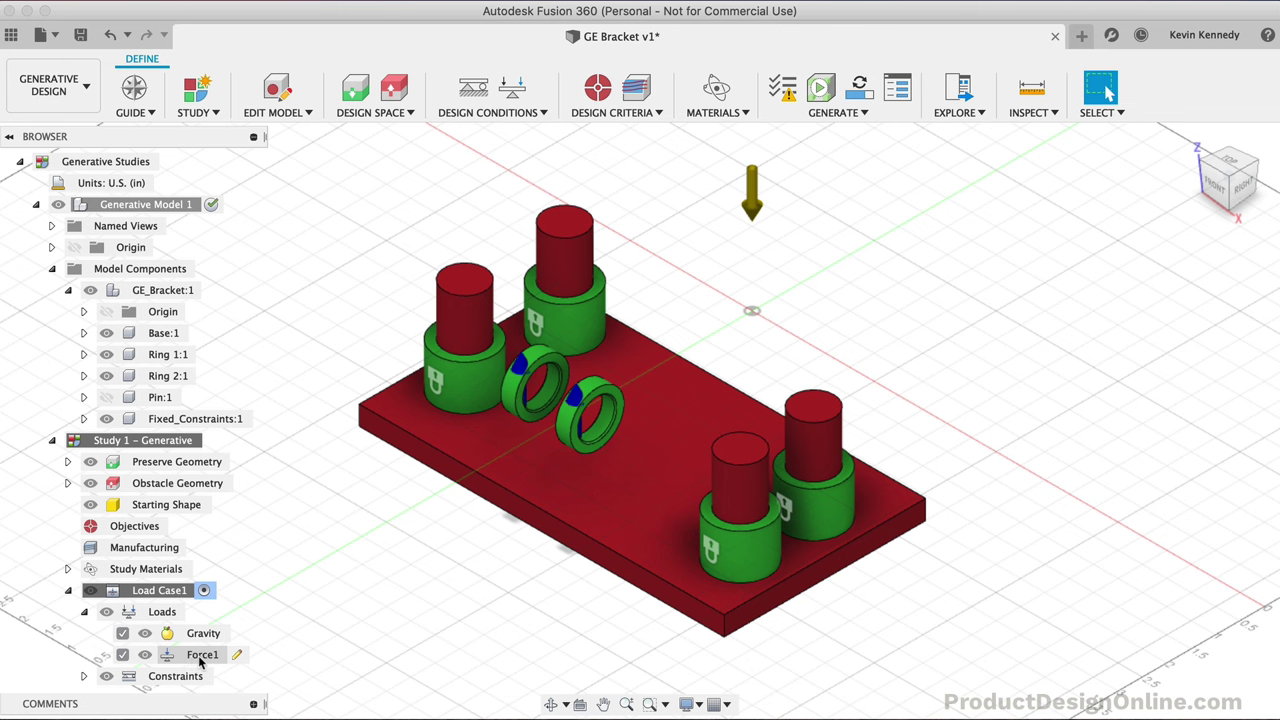
pyautogui.click(68, 591)
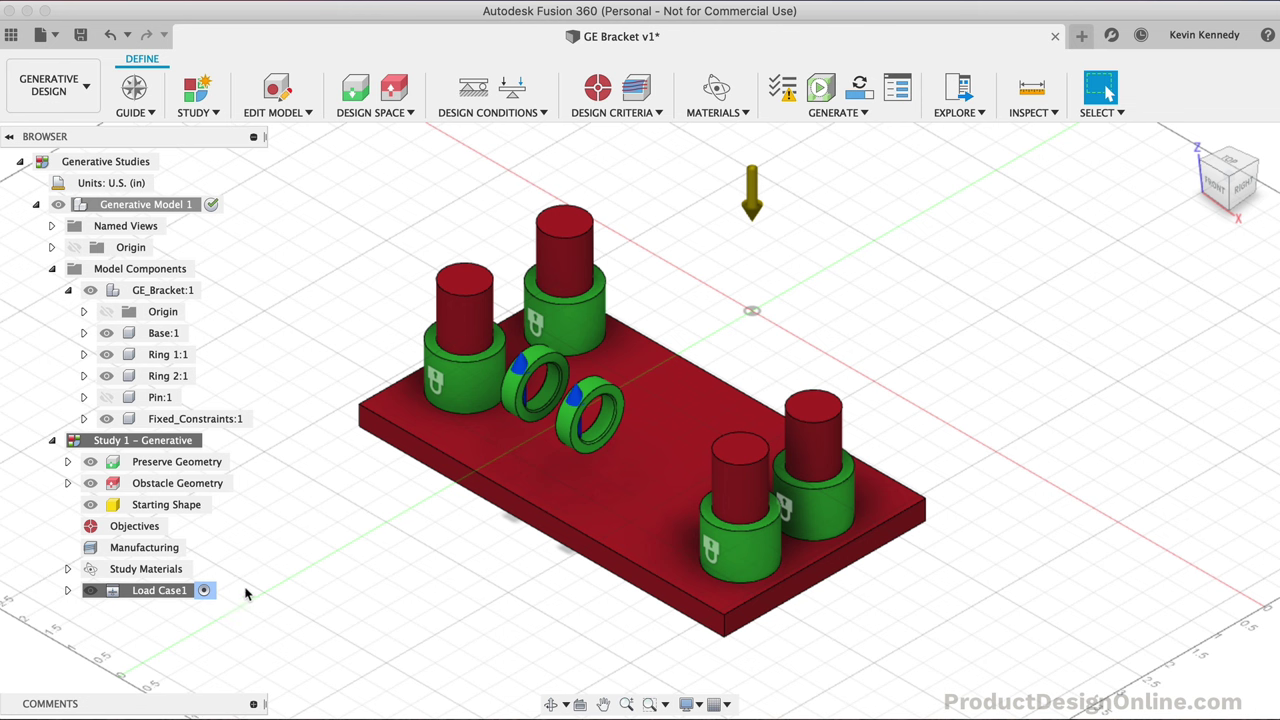
# Clone Load Case1 three times, creating Load Case2 through Load Case4
pyautogui.rightClick(163, 594)
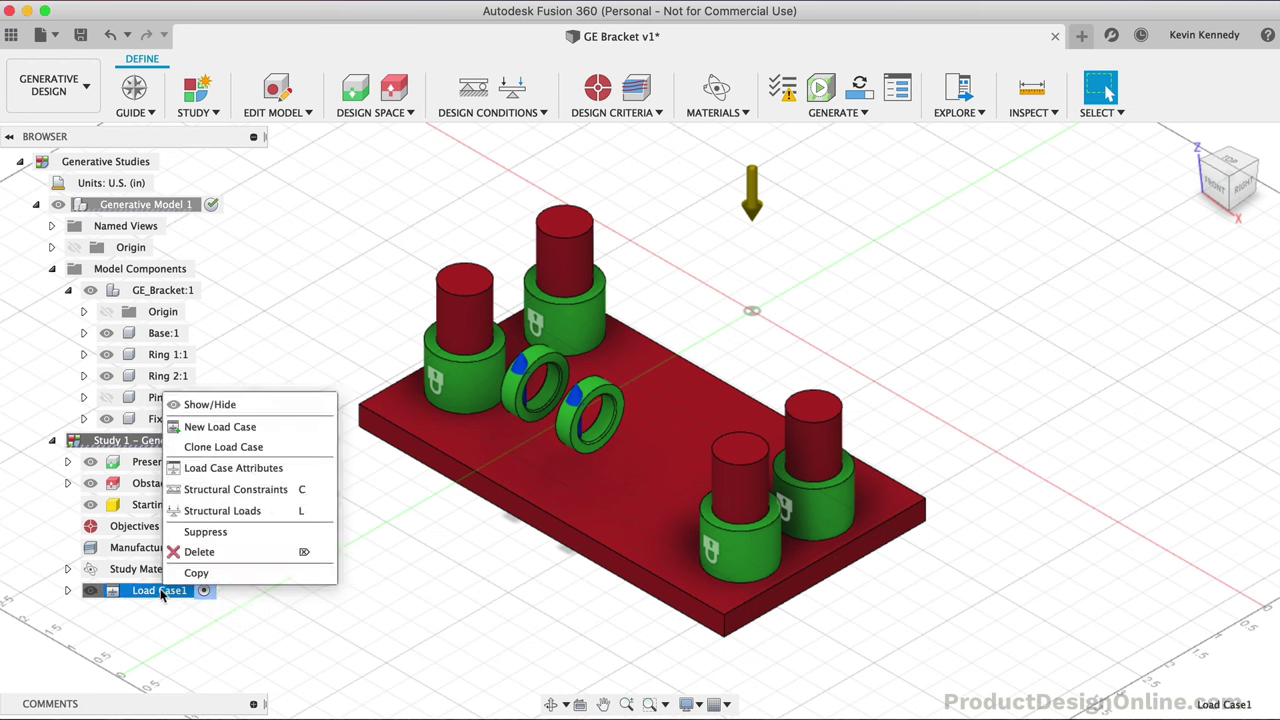
pyautogui.click(275, 448)
pyautogui.rightClick(148, 595)
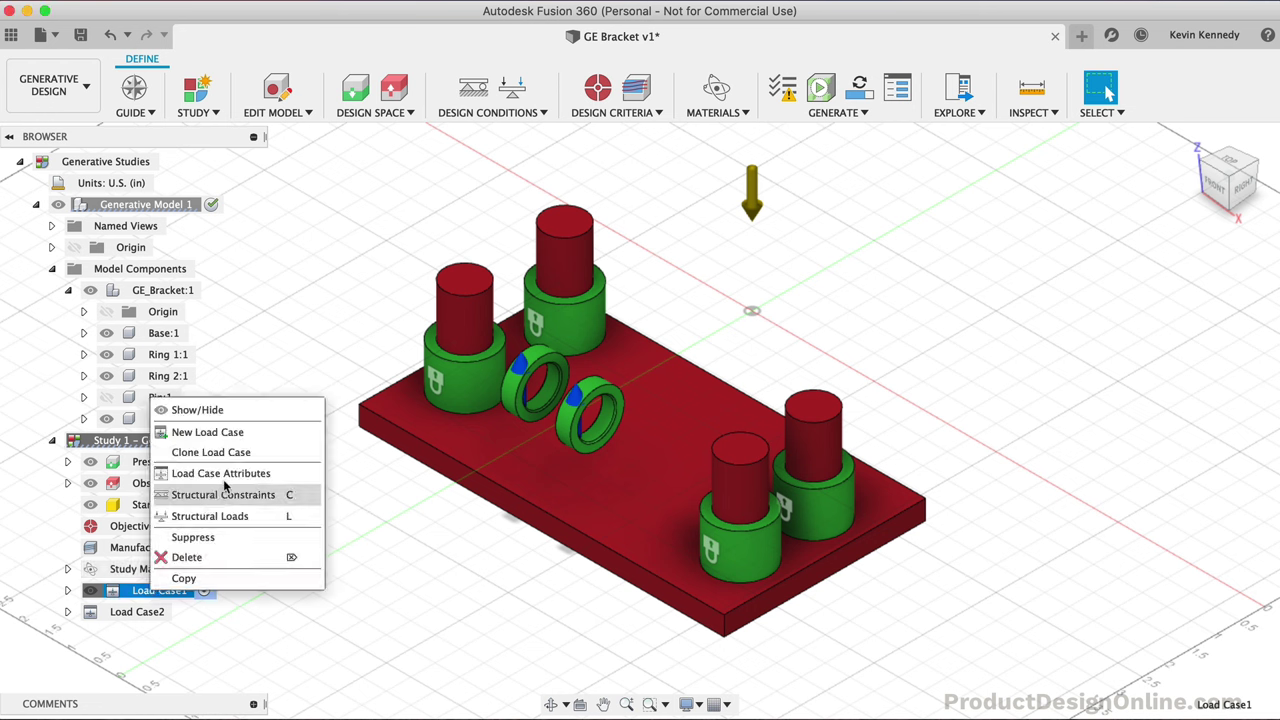
pyautogui.click(246, 452)
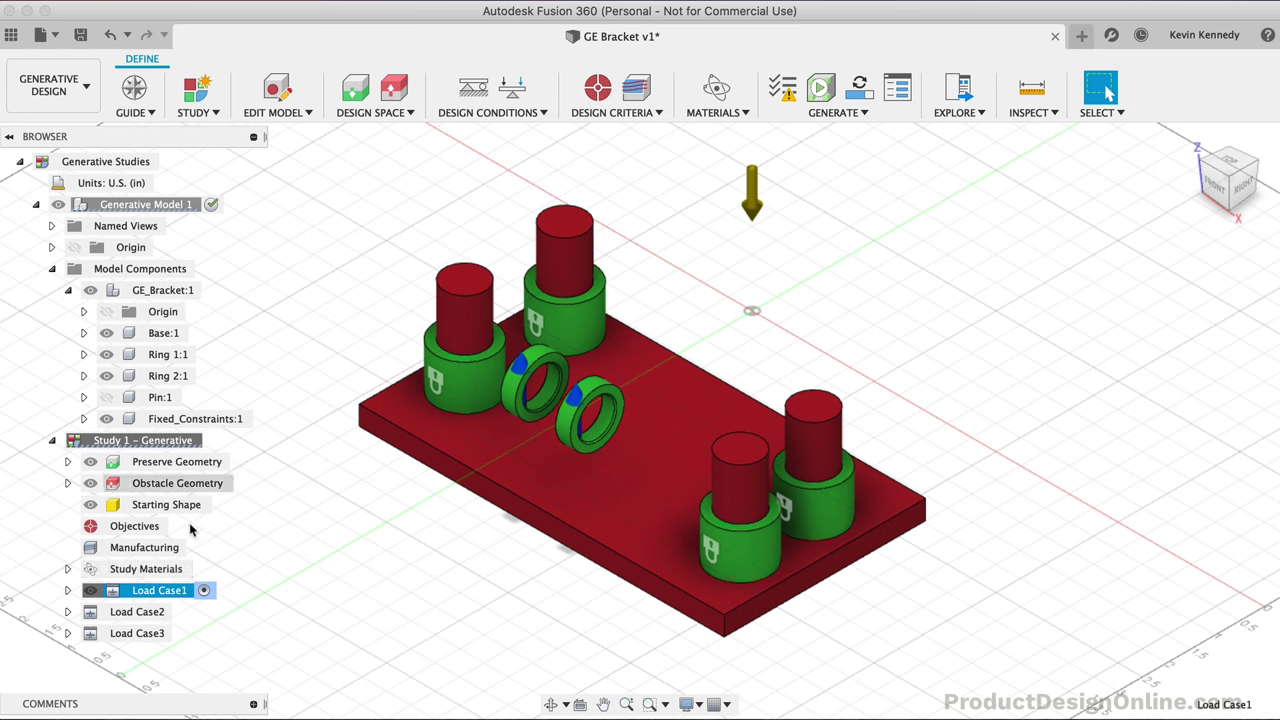
pyautogui.rightClick(158, 592)
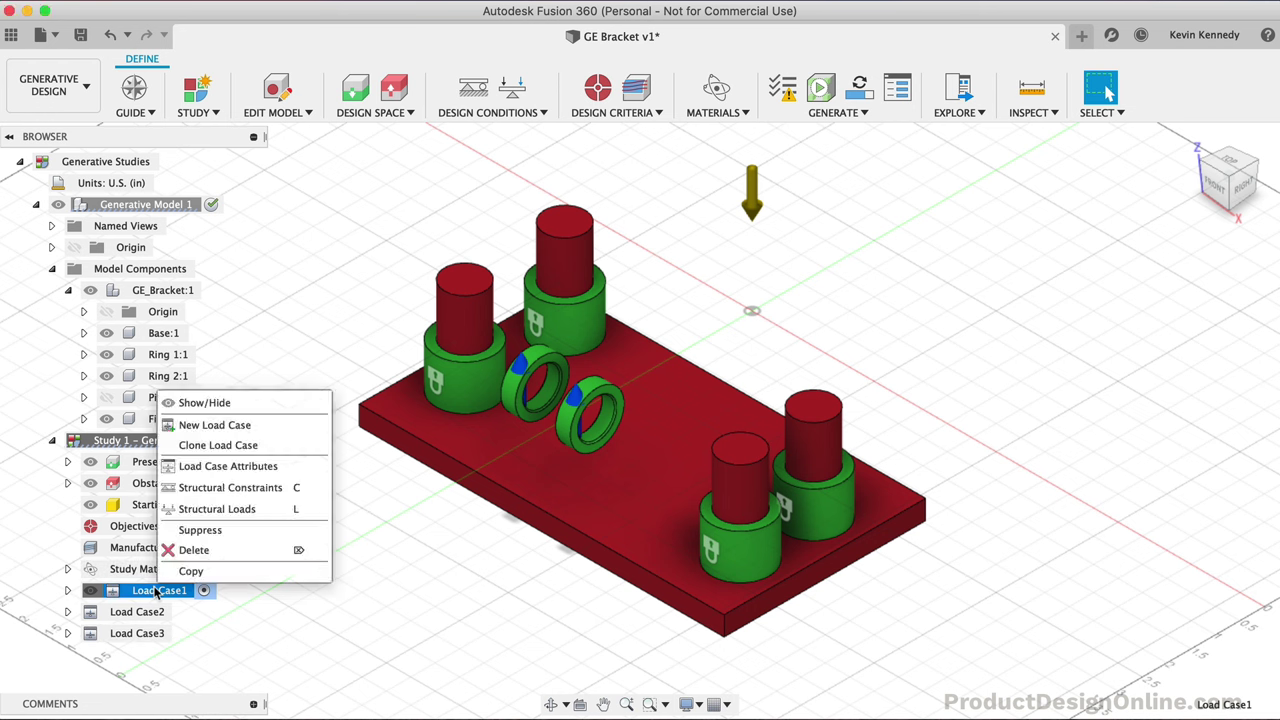
pyautogui.click(270, 447)
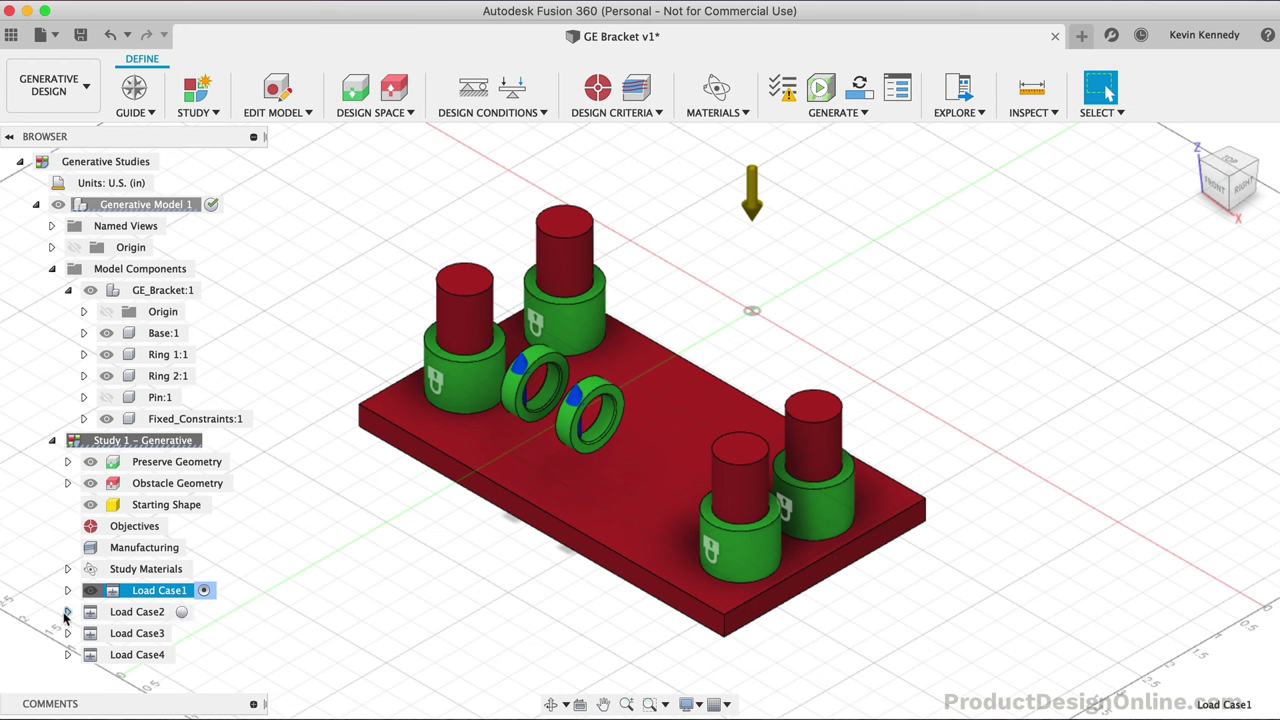
# Activate Load Case2 and edit Force2 to Fz 0 and Fy -8500 lbforce
pyautogui.doubleClick(137, 612)
pyautogui.scroll(-1, 127, 615)
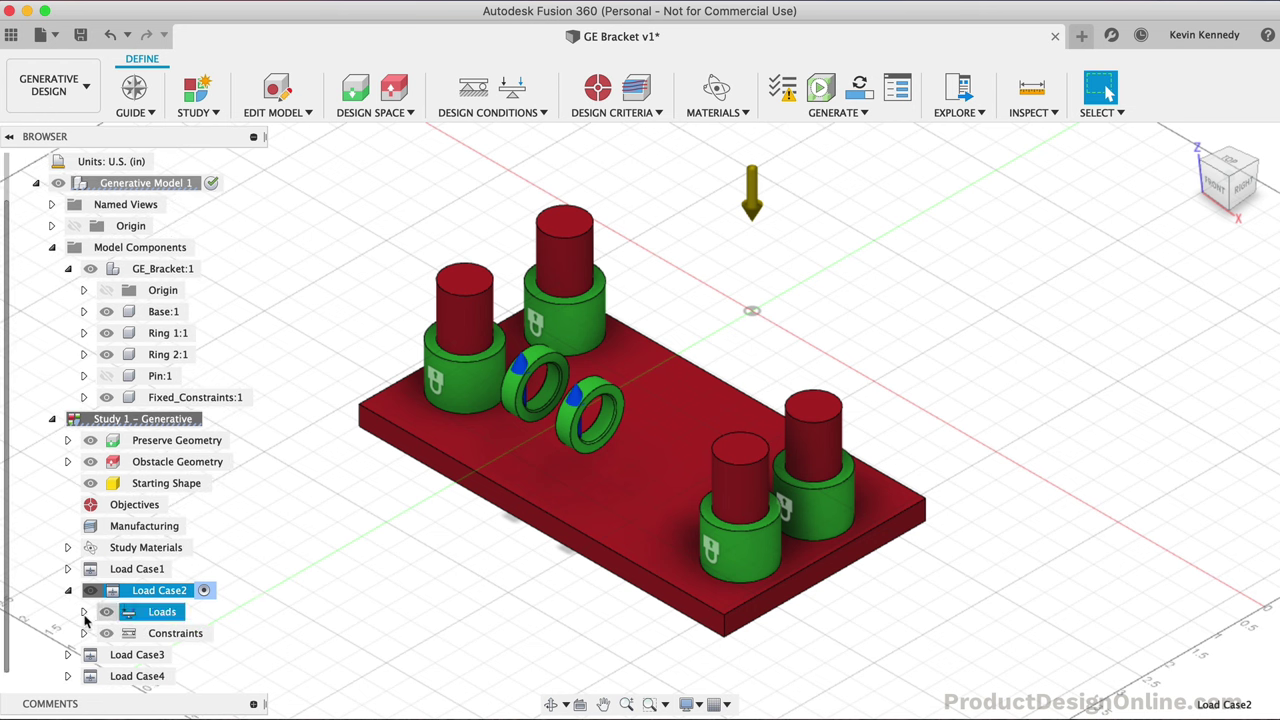
pyautogui.click(84, 612)
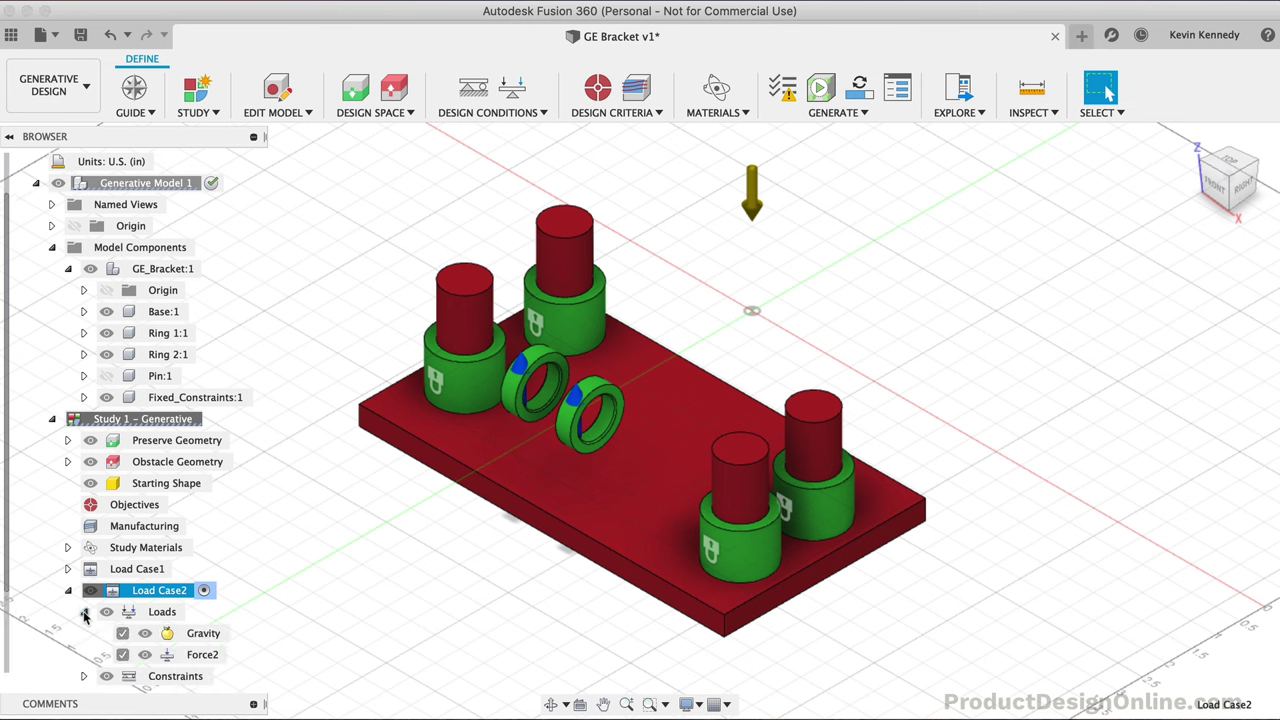
pyautogui.click(237, 654)
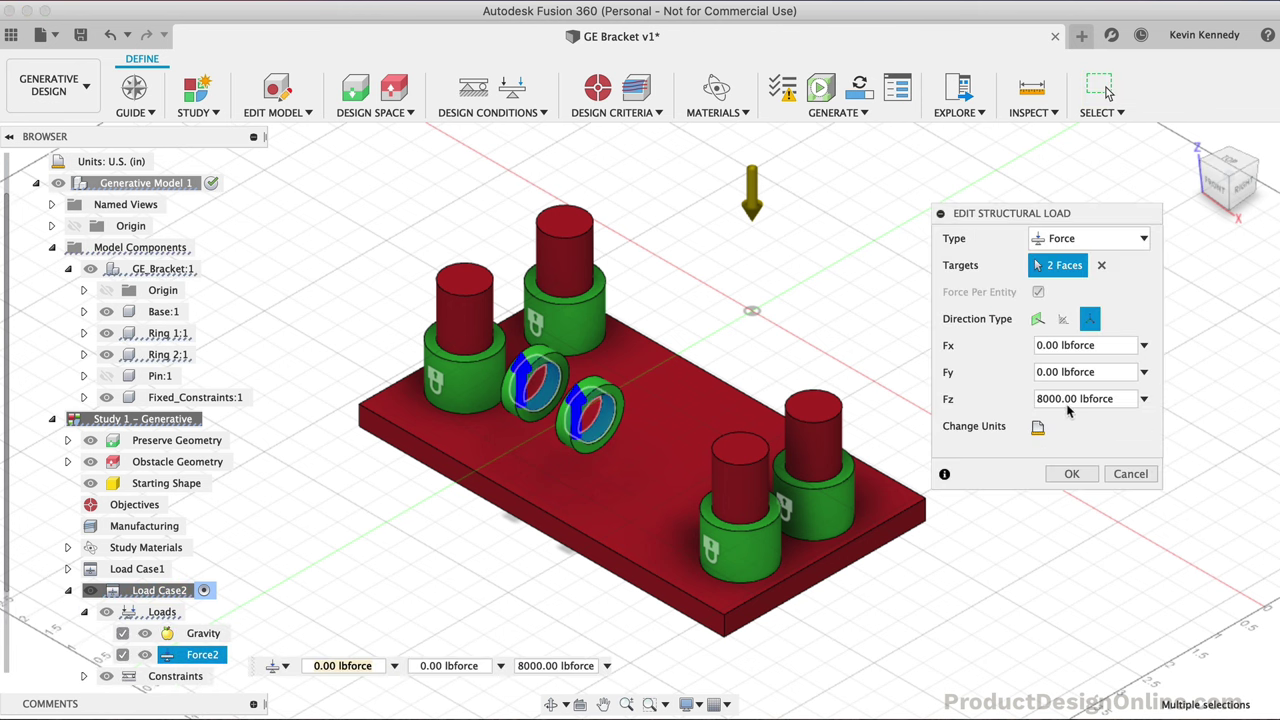
pyautogui.moveTo(1077, 398); pyautogui.dragTo(1012, 400)
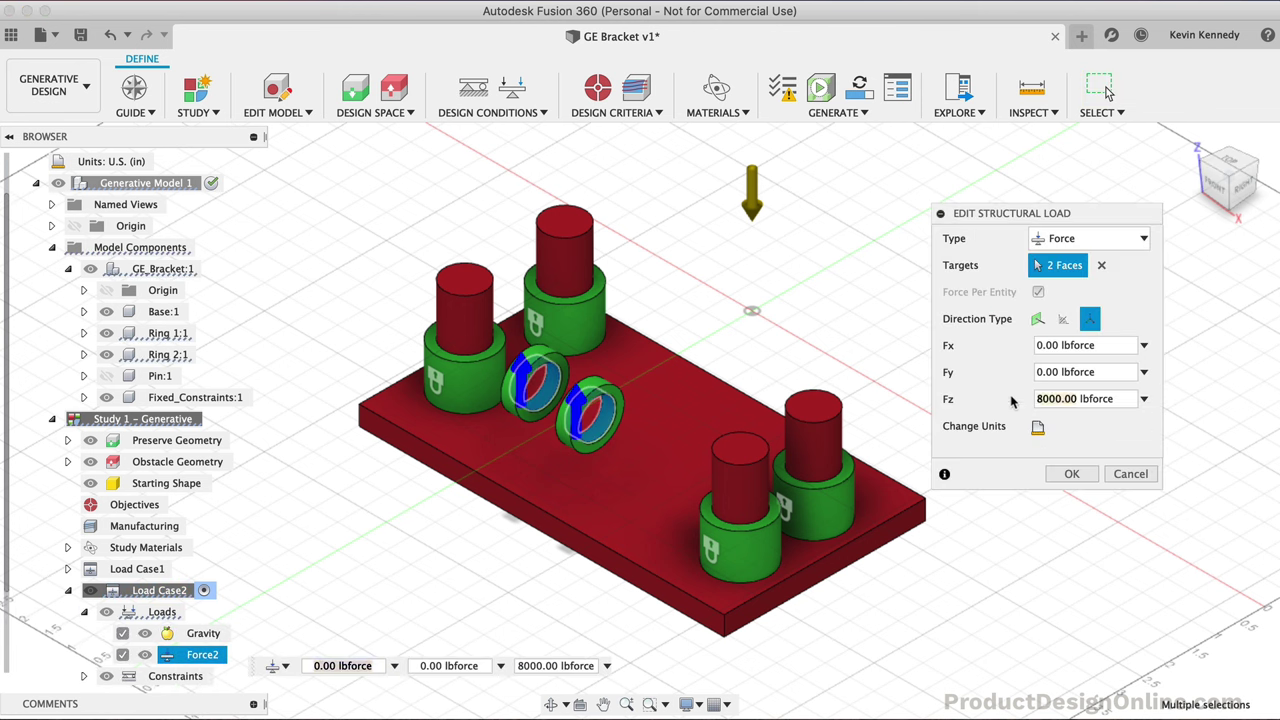
pyautogui.write('0')
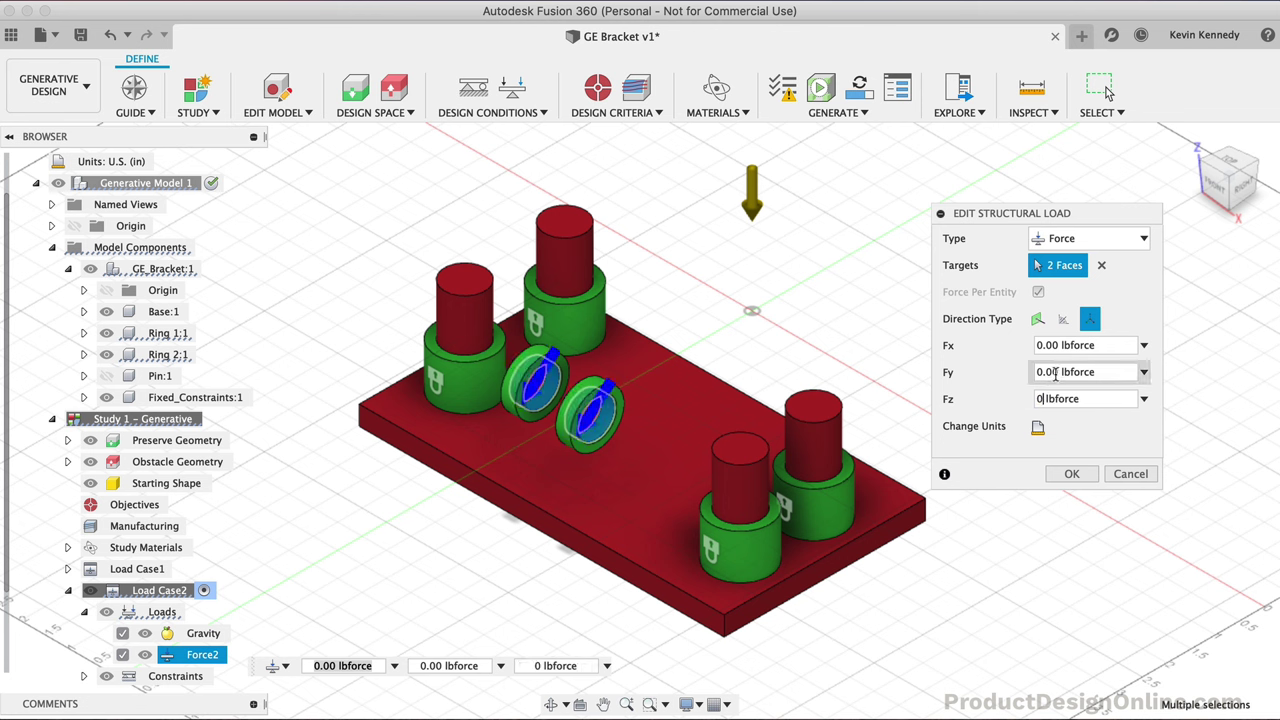
pyautogui.moveTo(1054, 372); pyautogui.dragTo(1018, 373)
pyautogui.write('8500')
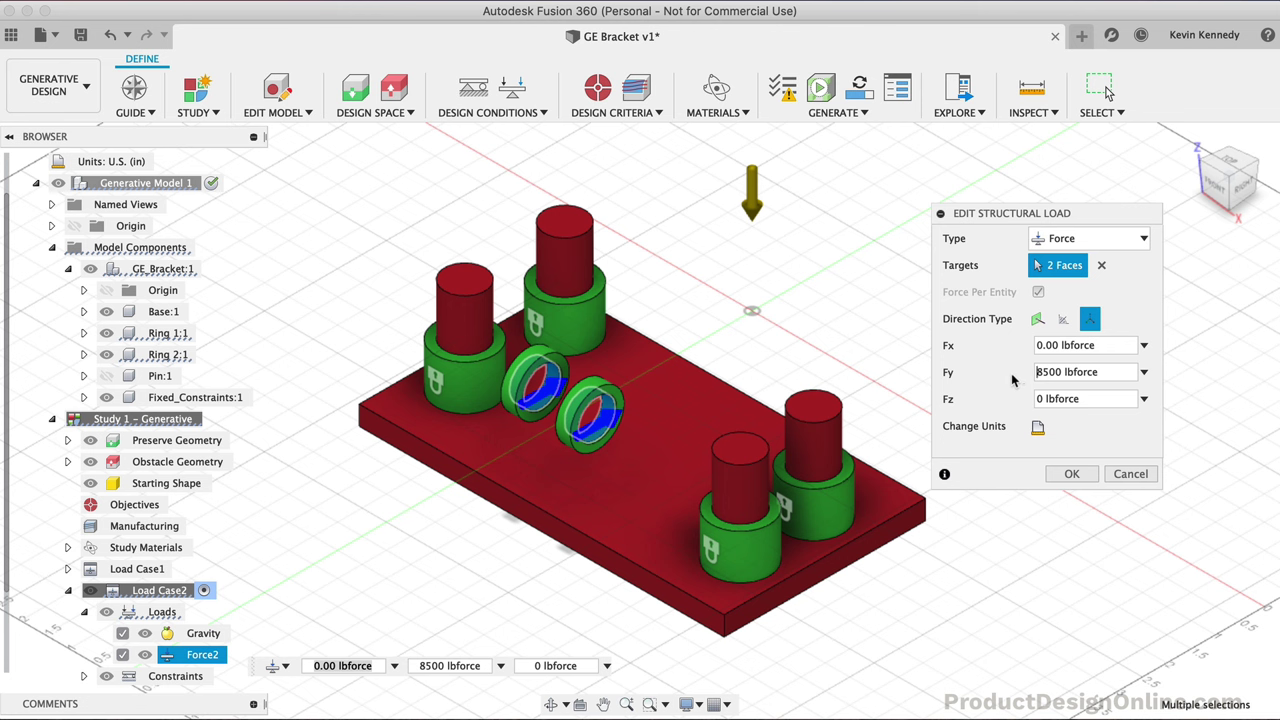
pyautogui.write('-')
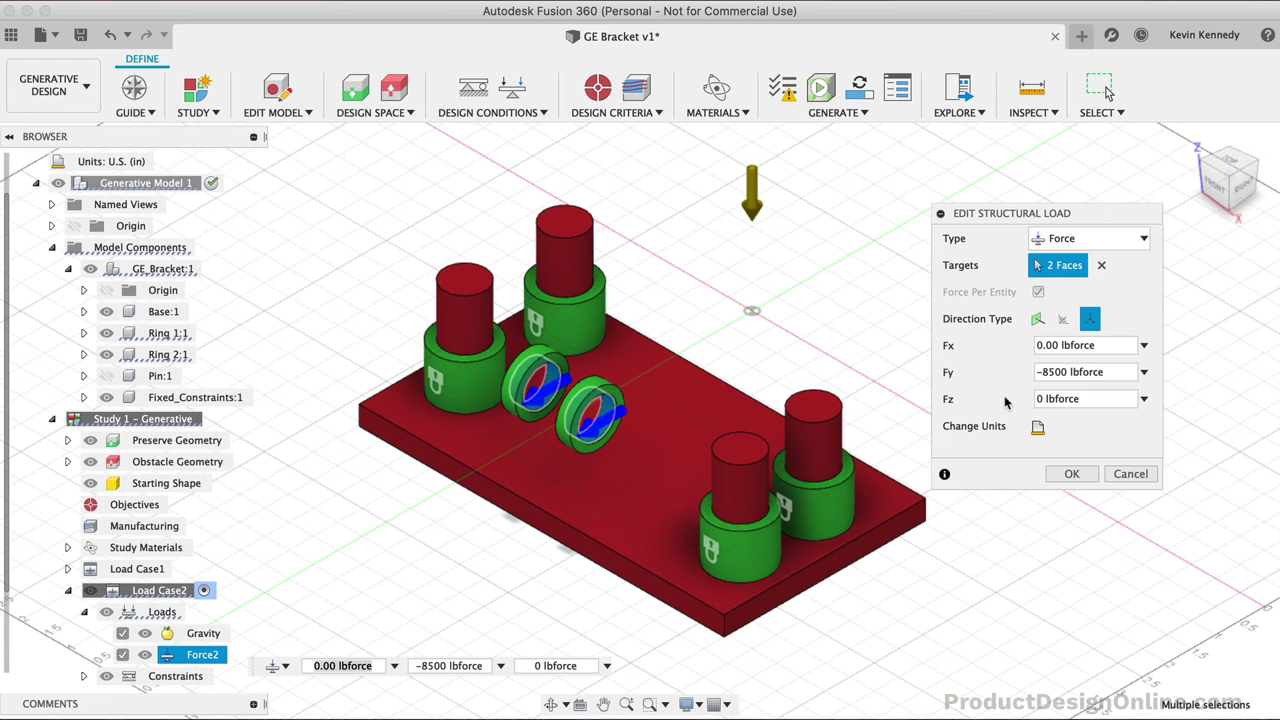
pyautogui.click(1072, 474)
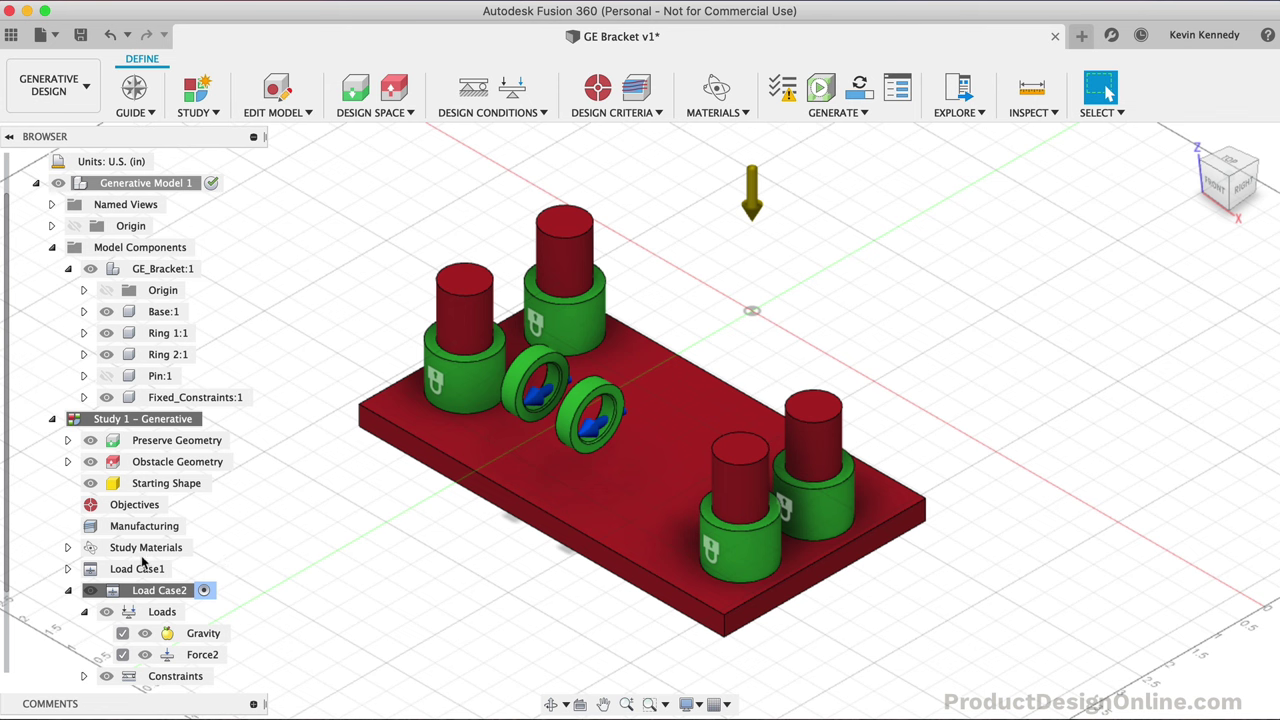
# Activate Load Case3 and edit Force3 to Fy -7060 and Fz 6357 lbforce
pyautogui.scroll(-1, 145, 563)
pyautogui.click(68, 568)
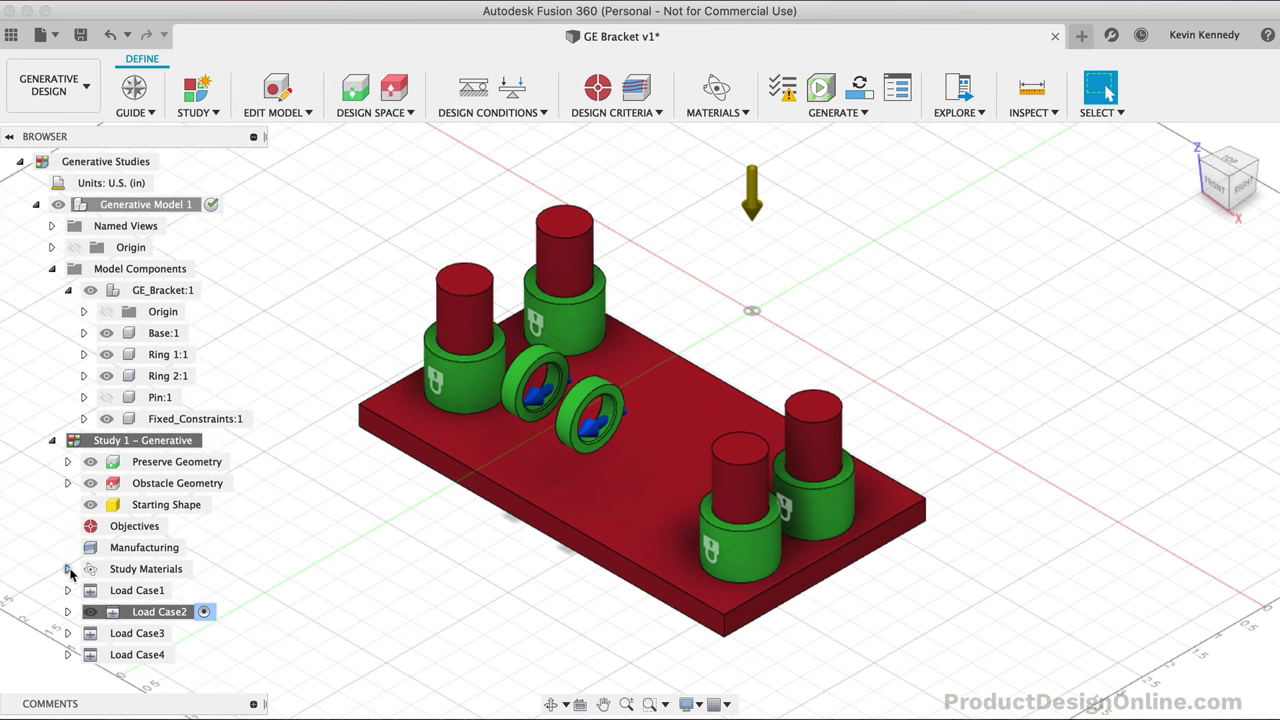
pyautogui.doubleClick(135, 633)
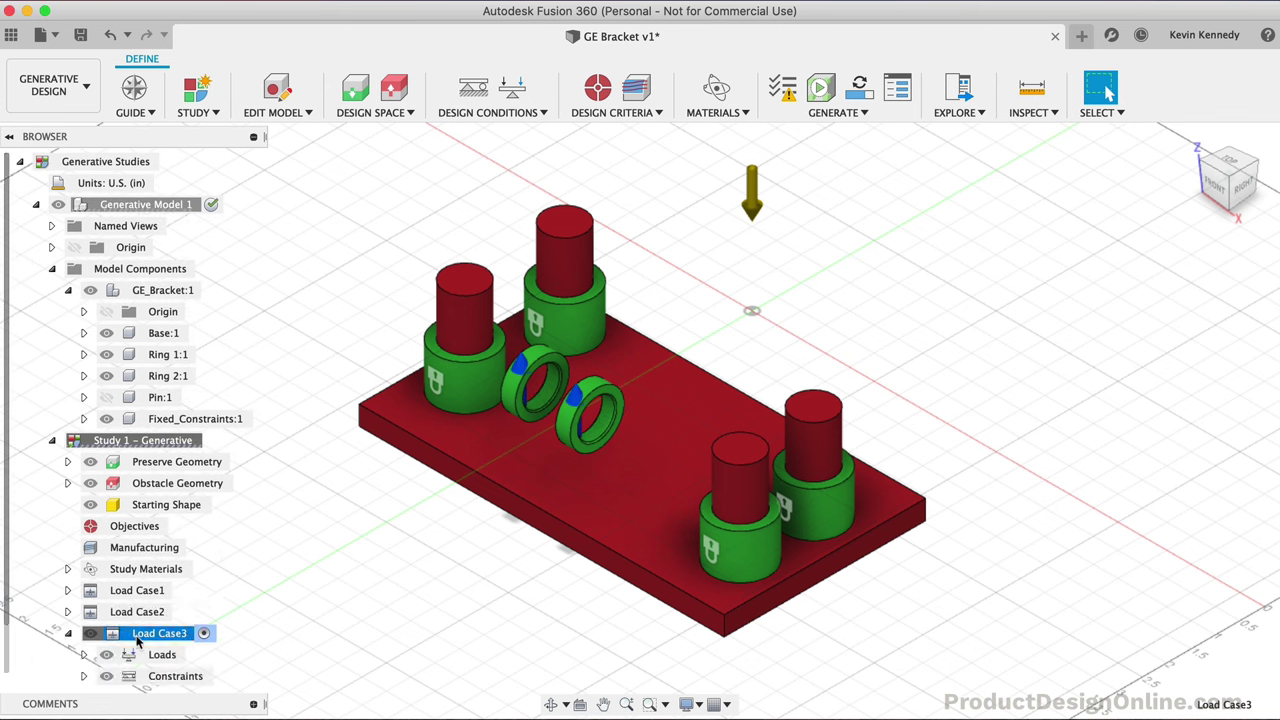
pyautogui.click(84, 633)
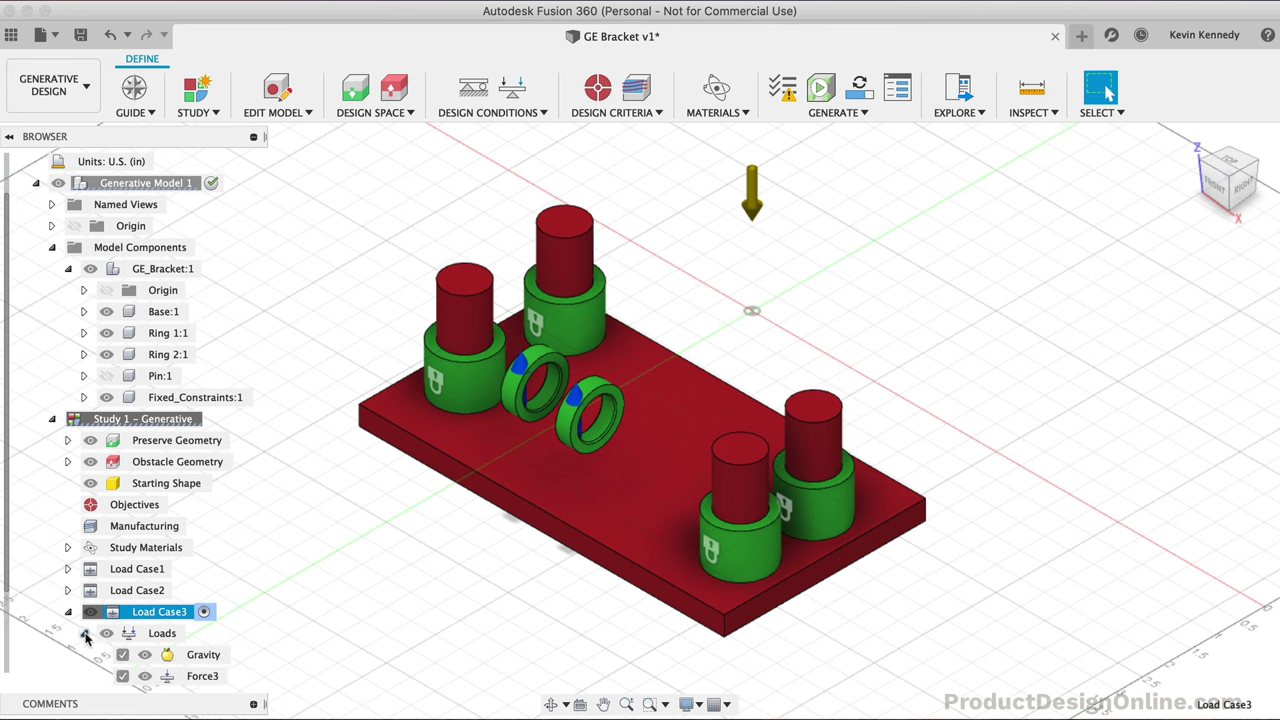
pyautogui.click(236, 676)
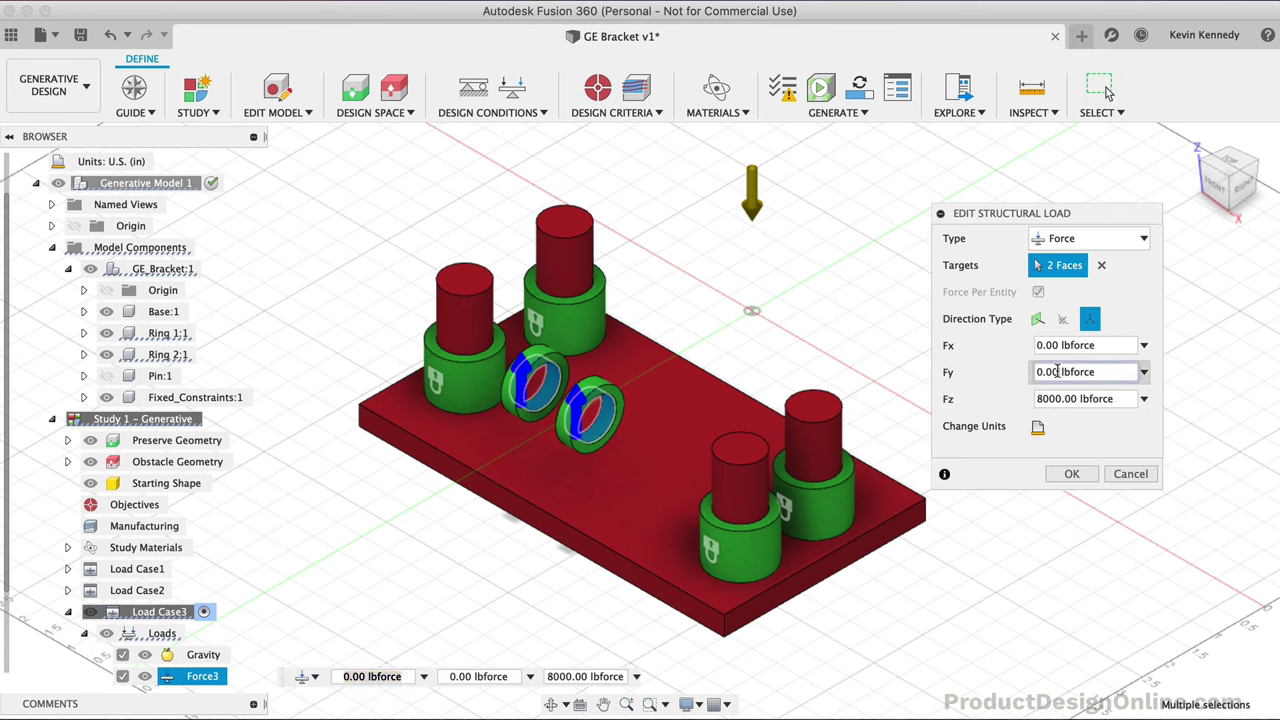
pyautogui.moveTo(1060, 372); pyautogui.dragTo(1018, 376)
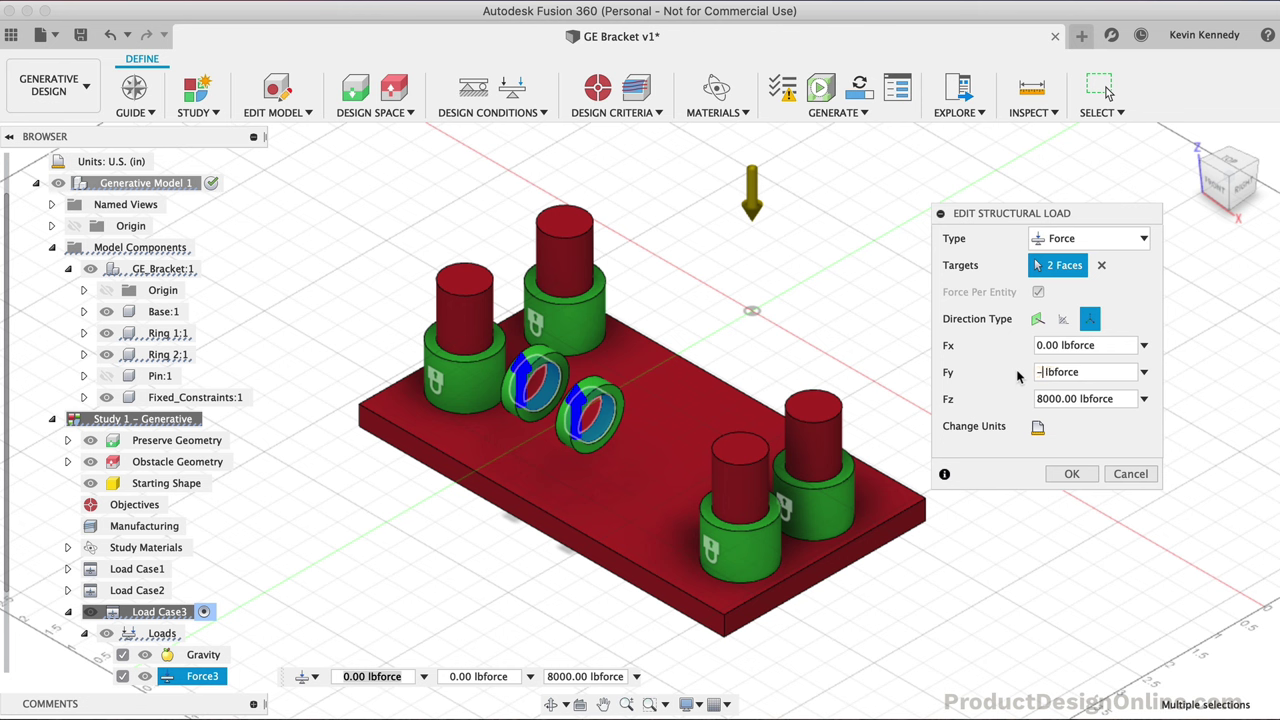
pyautogui.write('-7060')
pyautogui.moveTo(1076, 397); pyautogui.dragTo(1010, 402)
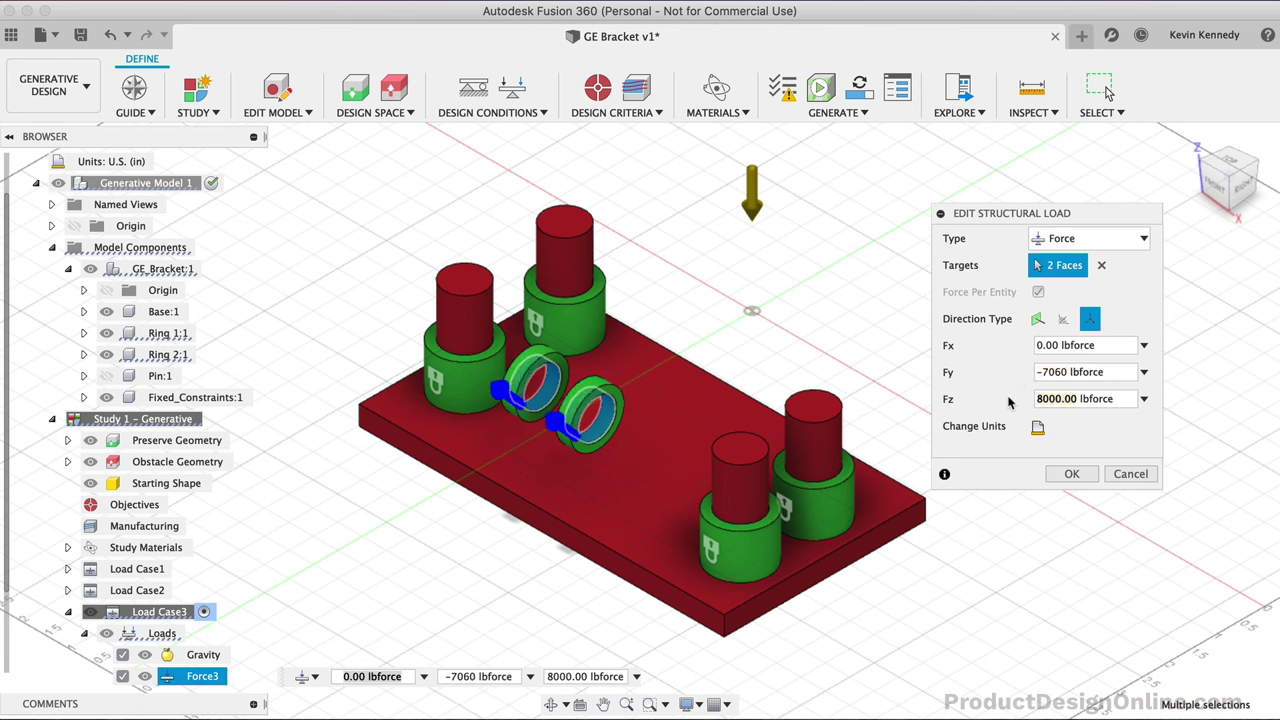
pyautogui.write('60')
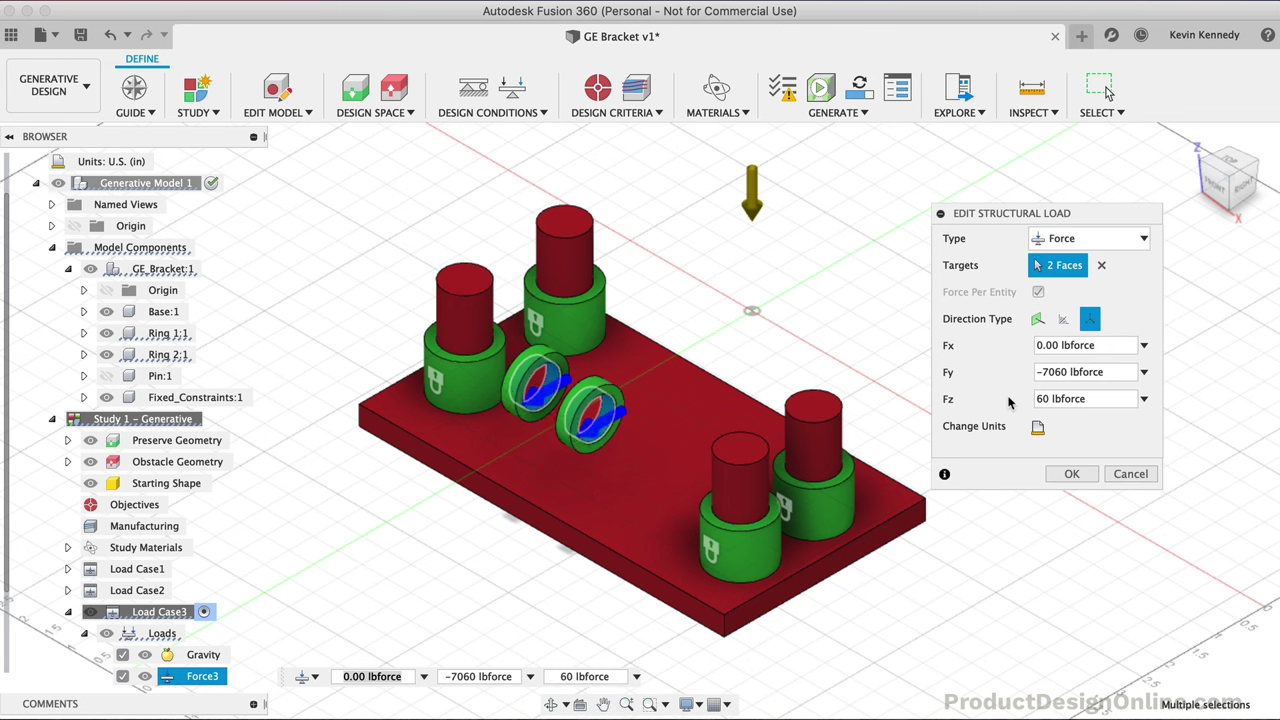
pyautogui.press('BackSpace')
pyautogui.write('357')
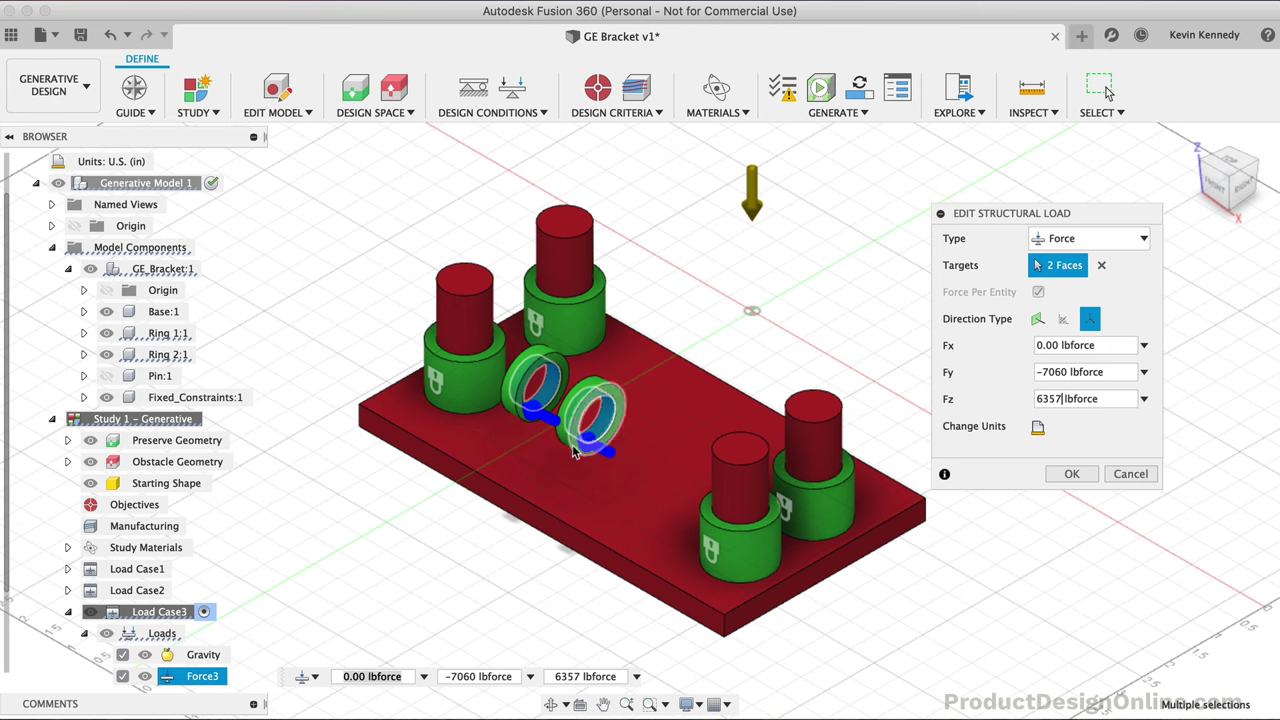
pyautogui.click(1066, 475)
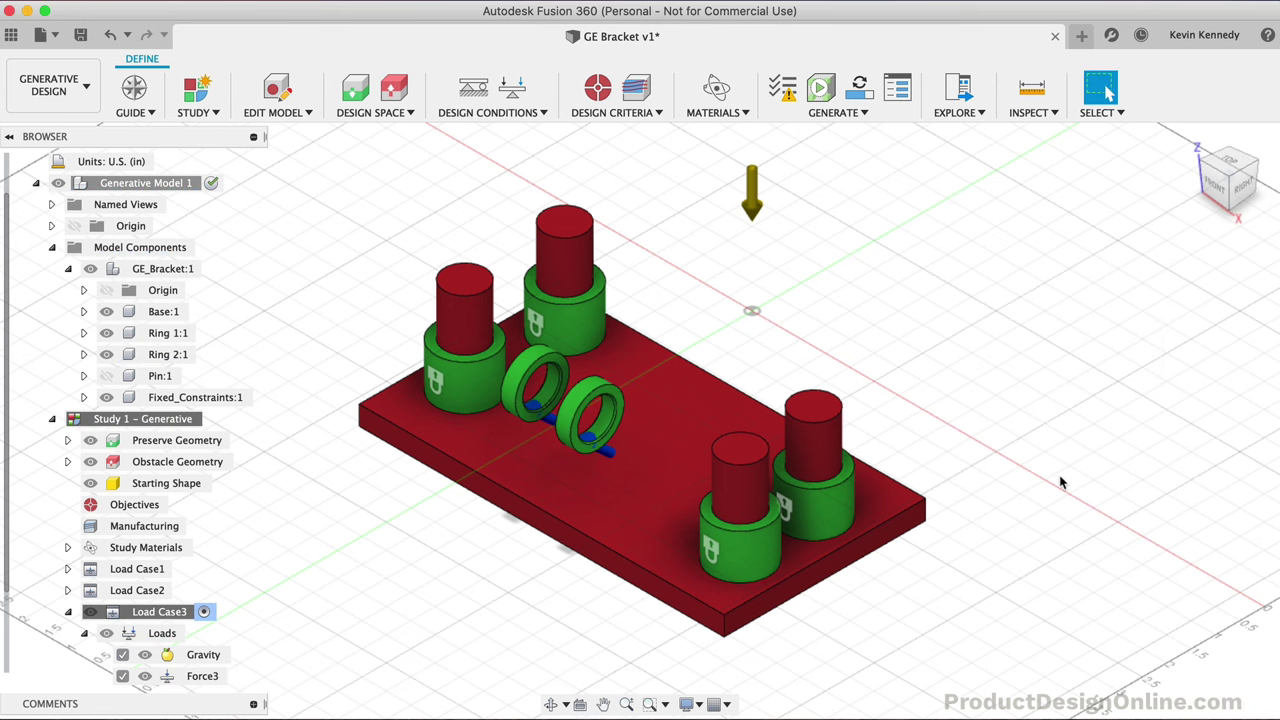
# Activate Load Case4 and delete its copied Force4, leaving only Gravity
pyautogui.scroll(-2, 157, 547)
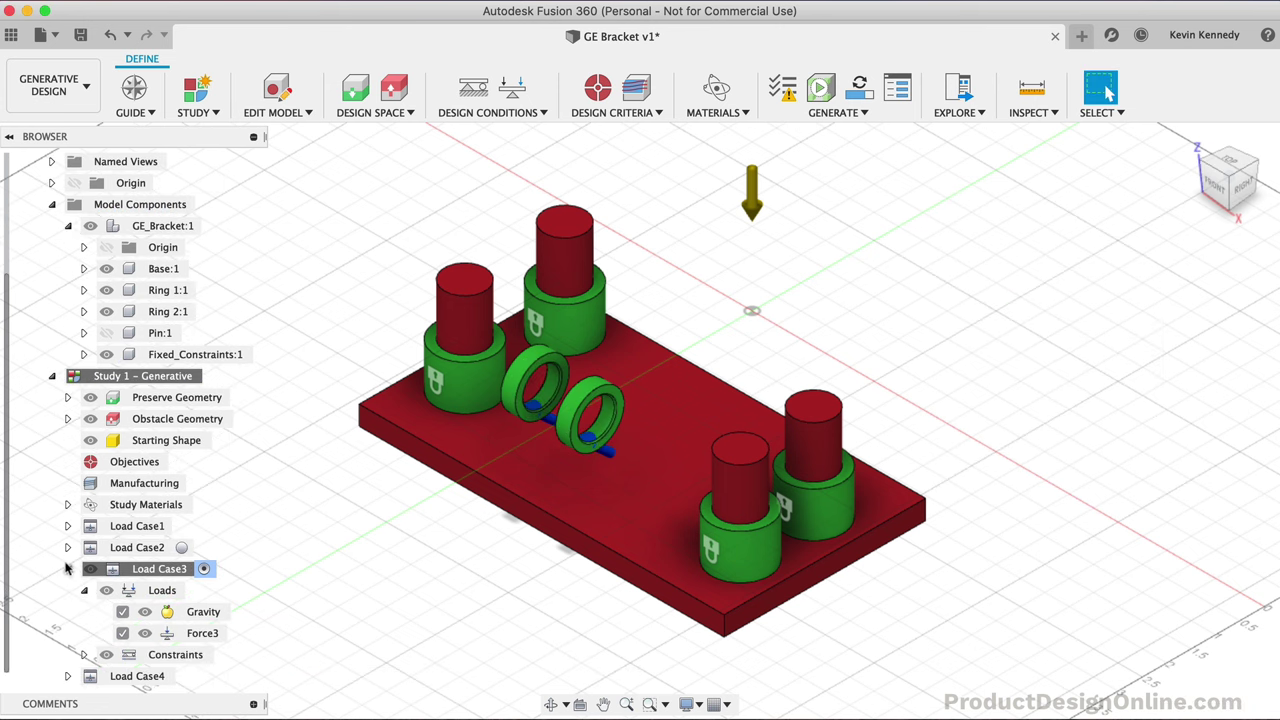
pyautogui.click(67, 570)
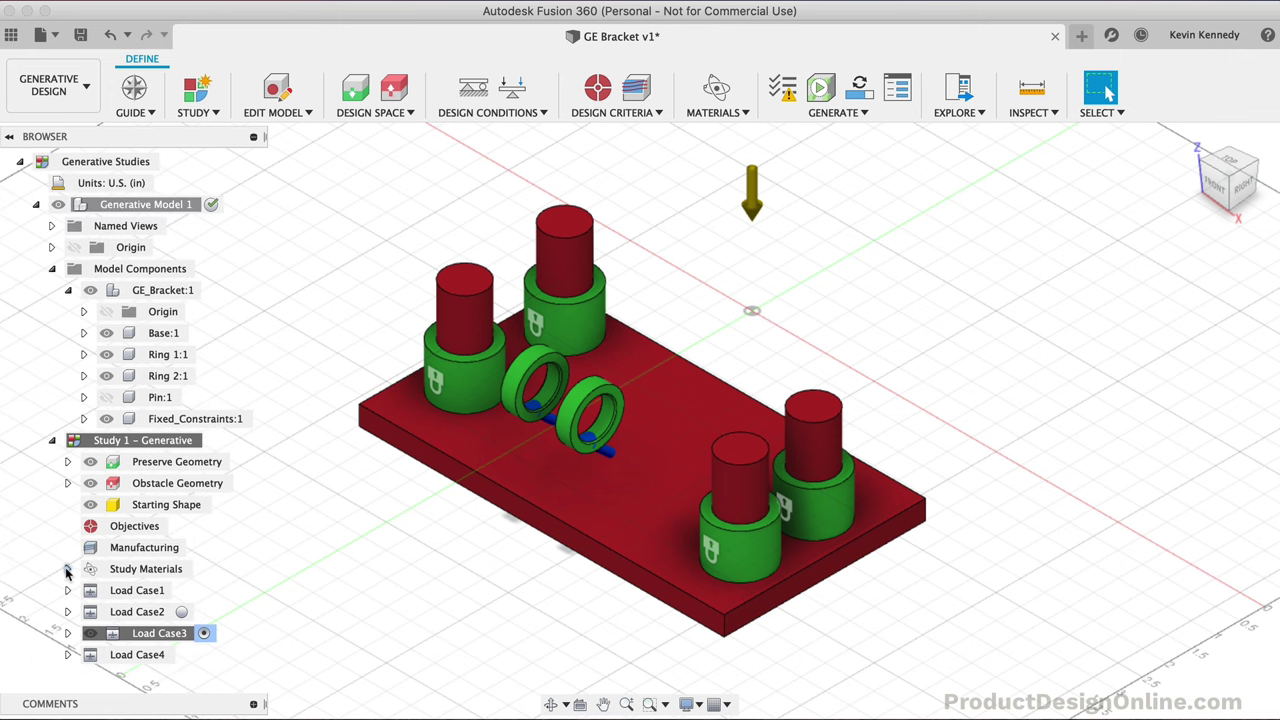
pyautogui.doubleClick(148, 655)
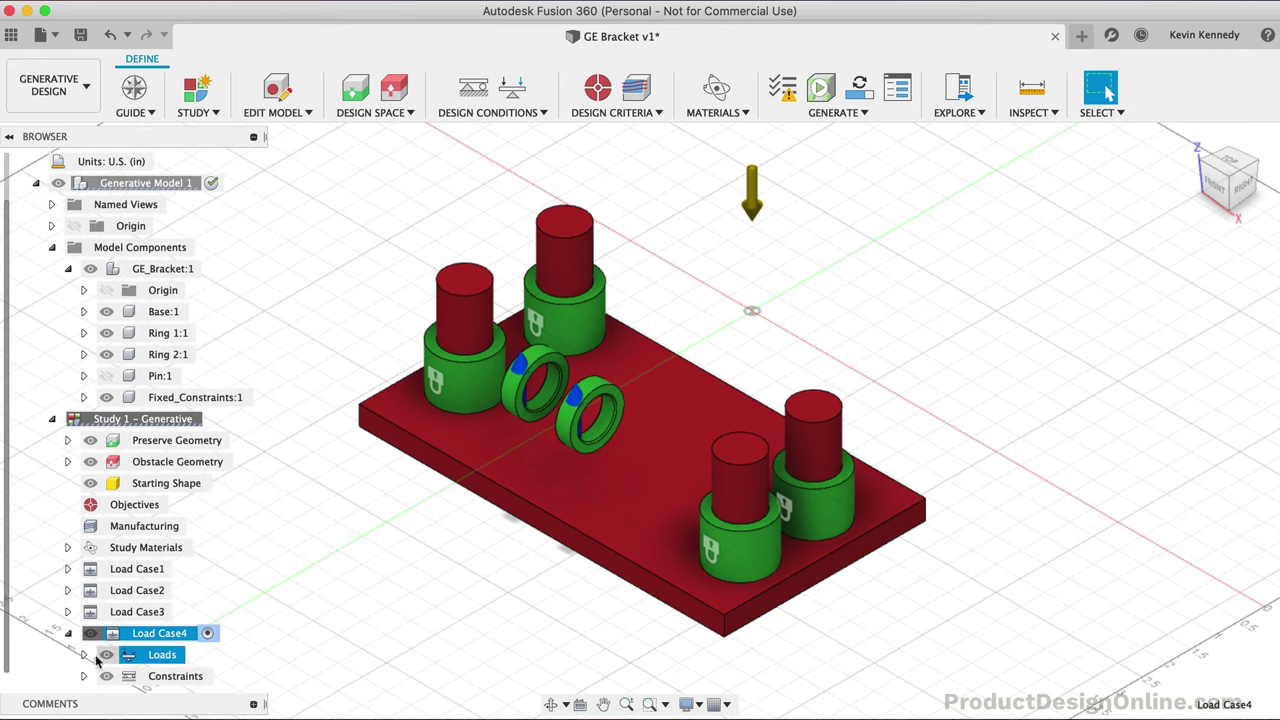
pyautogui.click(86, 655)
pyautogui.rightClick(180, 657)
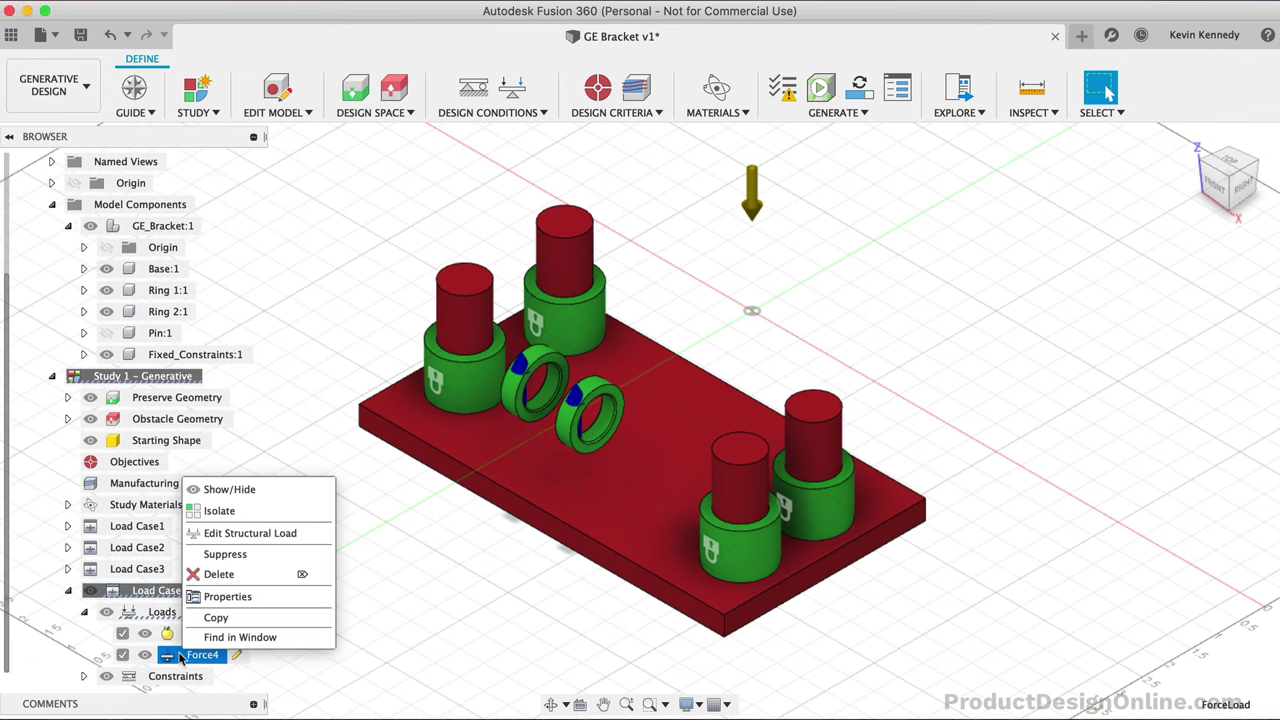
pyautogui.click(257, 577)
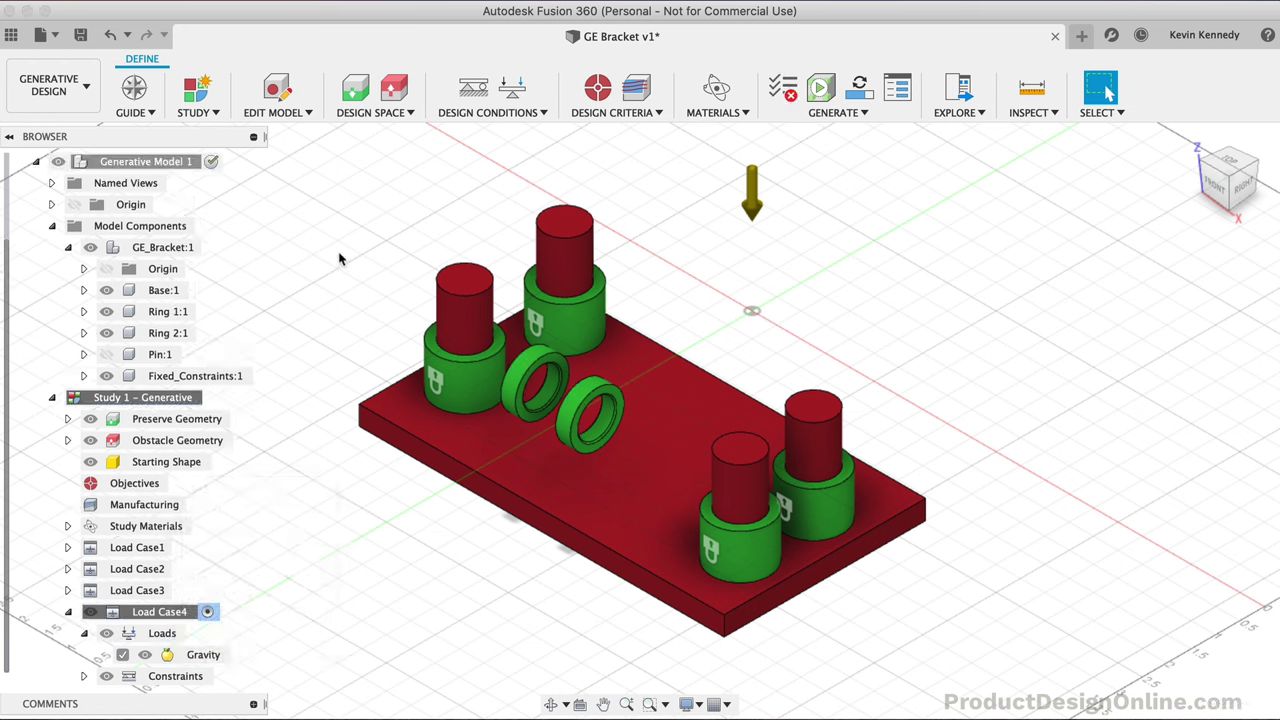
# Add a -1400 lbforce Fy load on the right ring's inner face
pyautogui.click(509, 88)
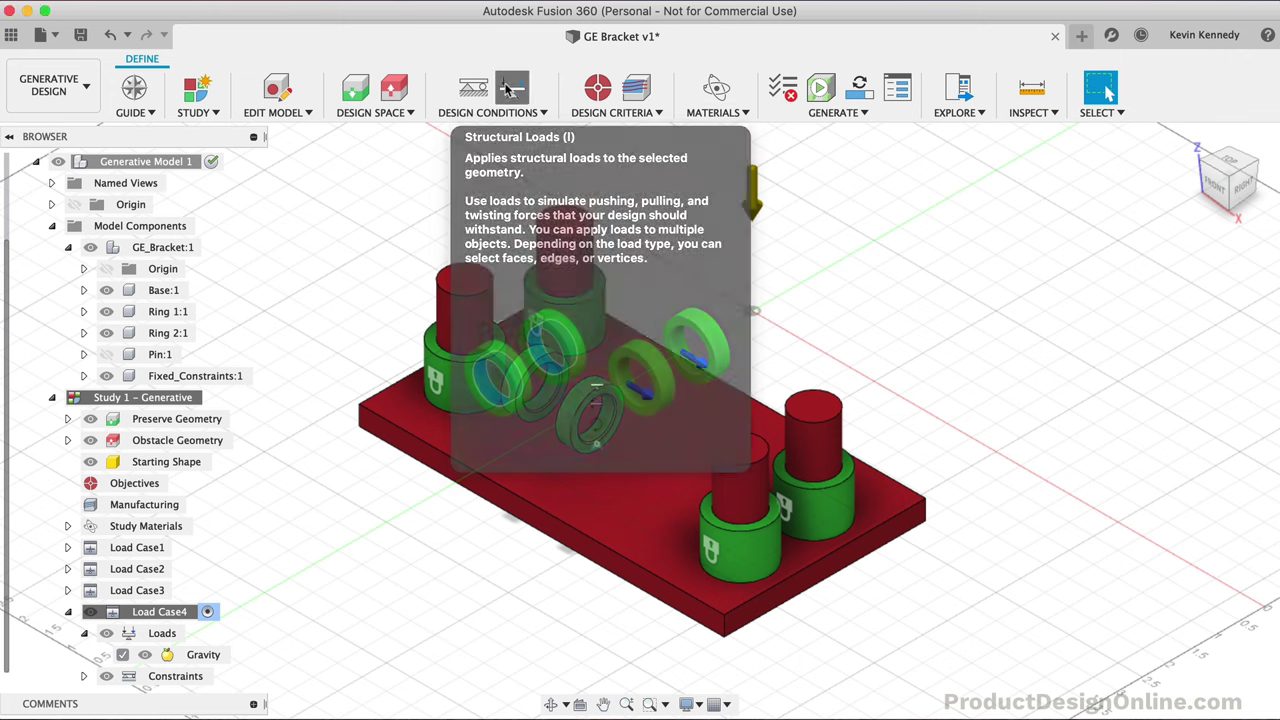
pyautogui.click(604, 428)
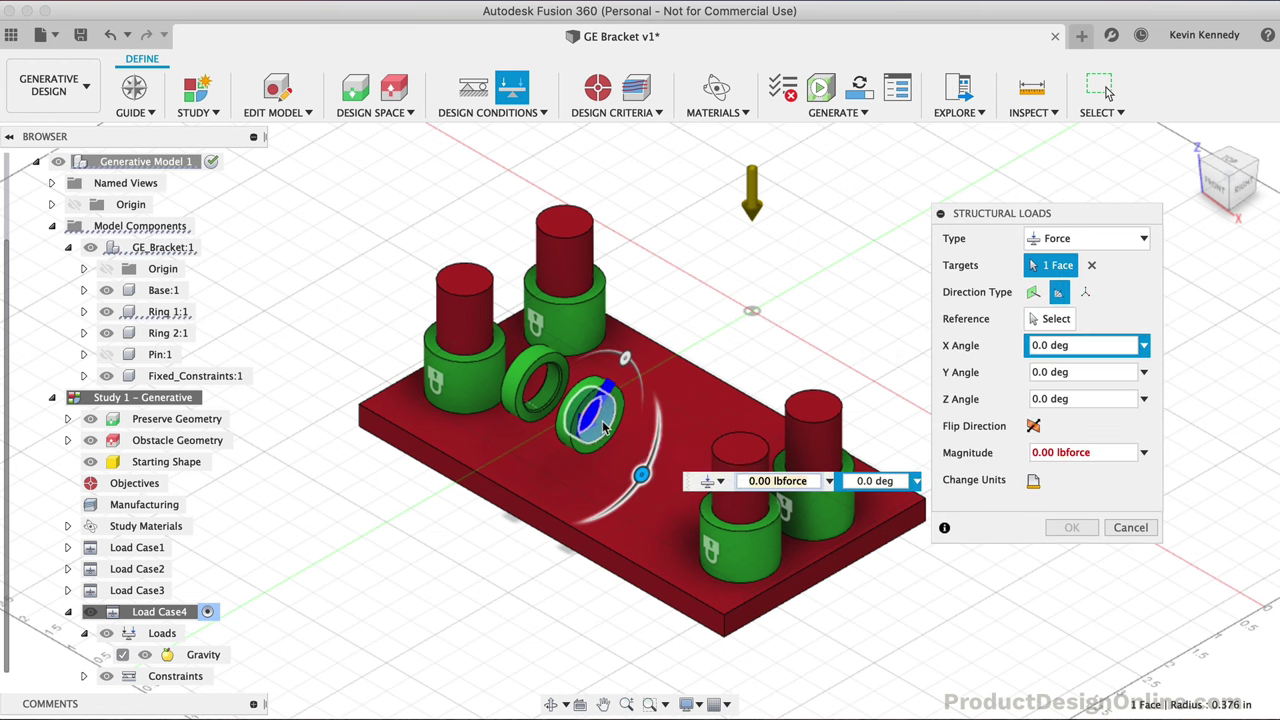
pyautogui.click(1087, 290)
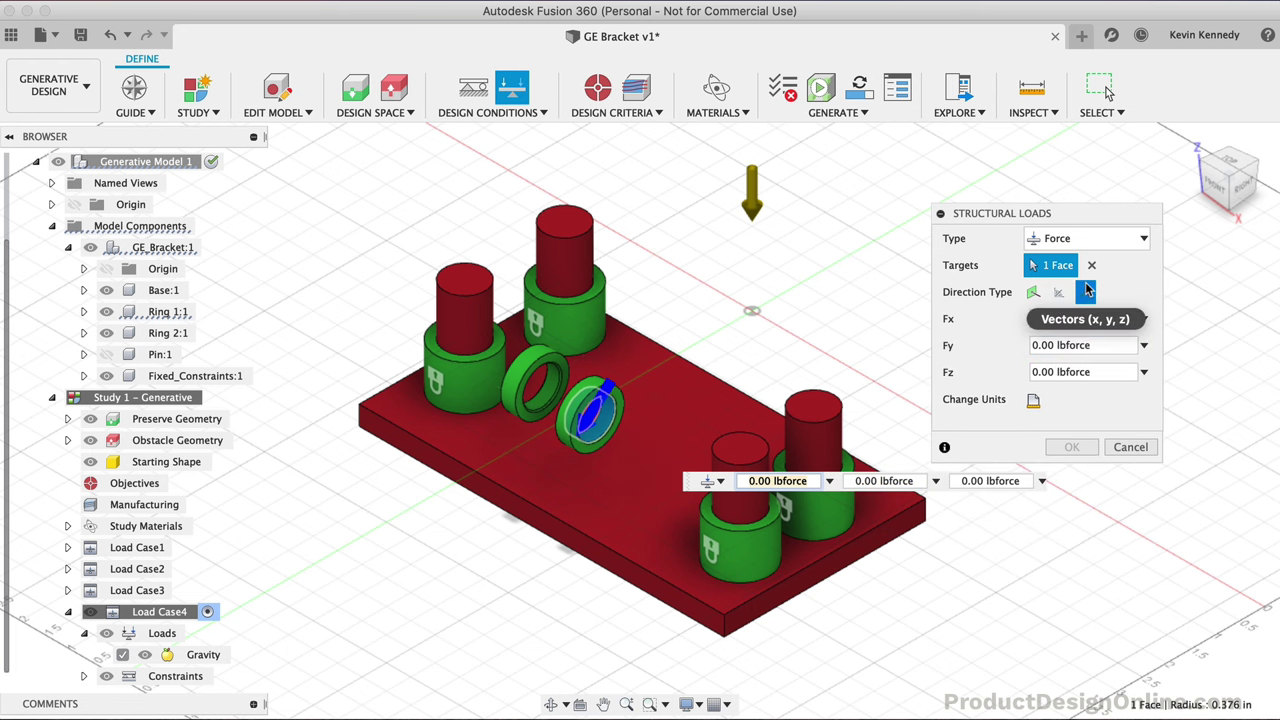
pyautogui.click(1027, 345)
pyautogui.write('-1400')
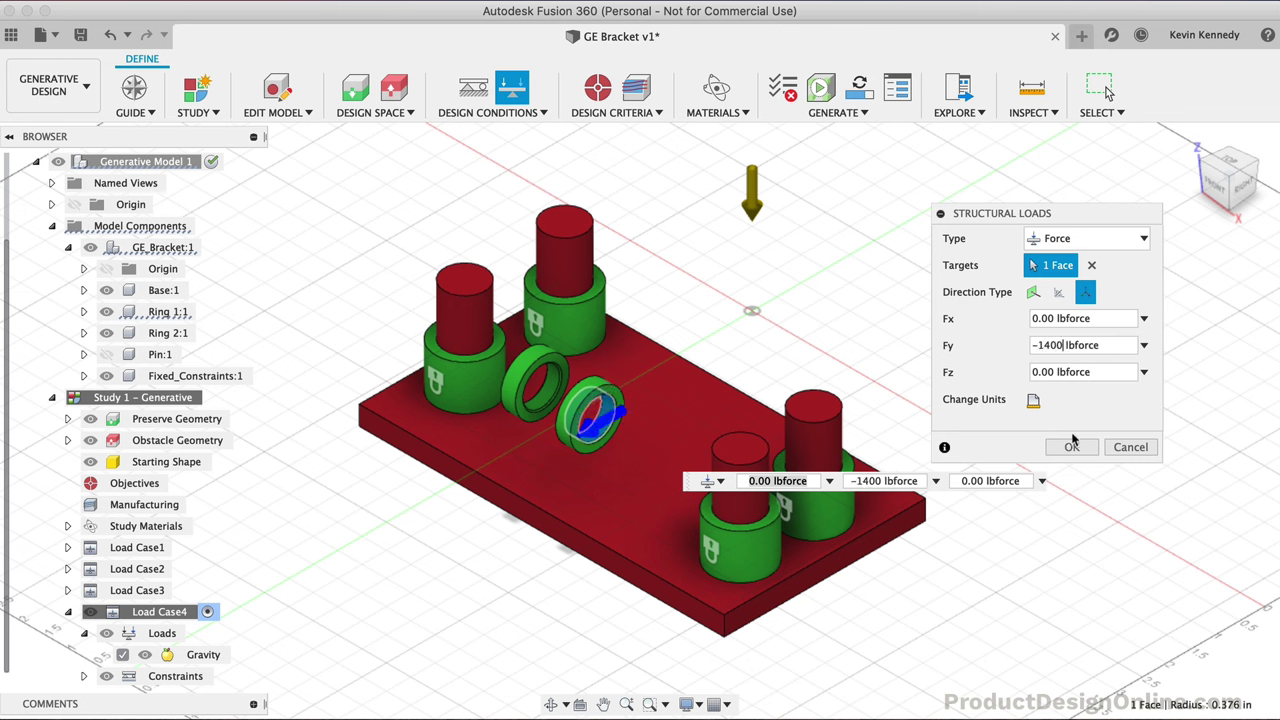
pyautogui.click(1071, 448)
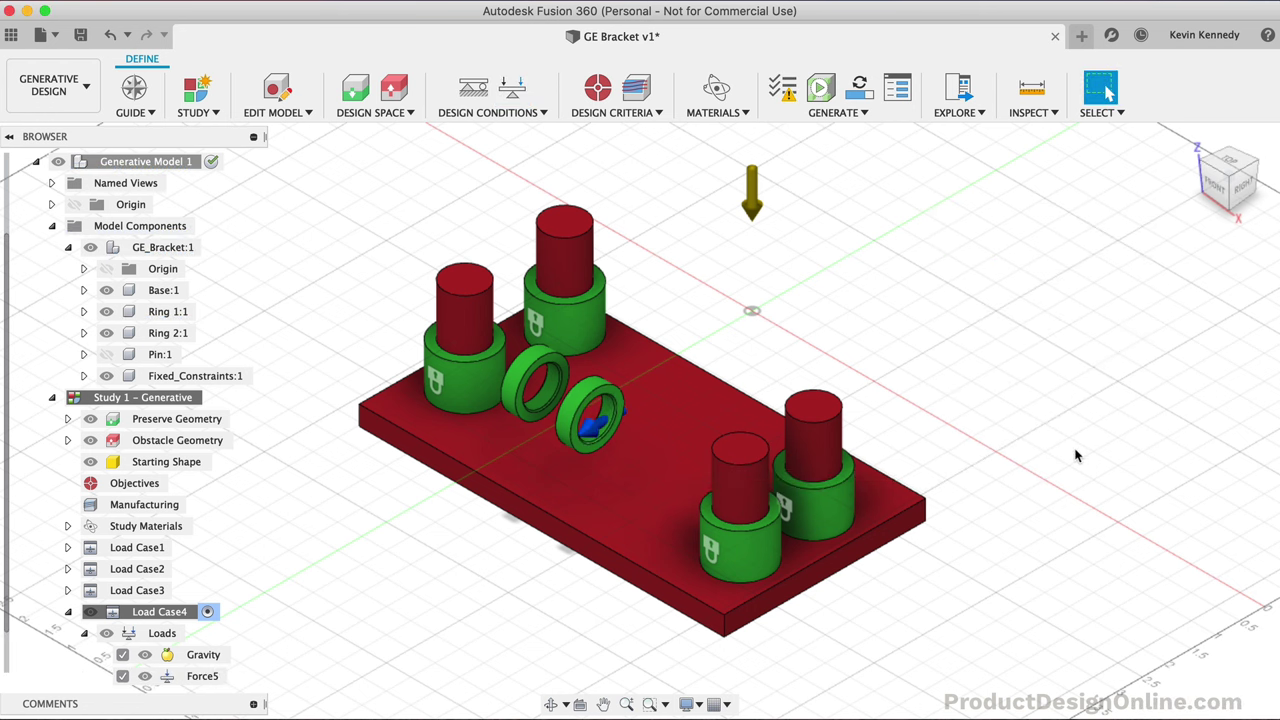
# Repeat the structural load with Fy 1400 lbforce on the left ring's inner face
pyautogui.rightClick(953, 348)
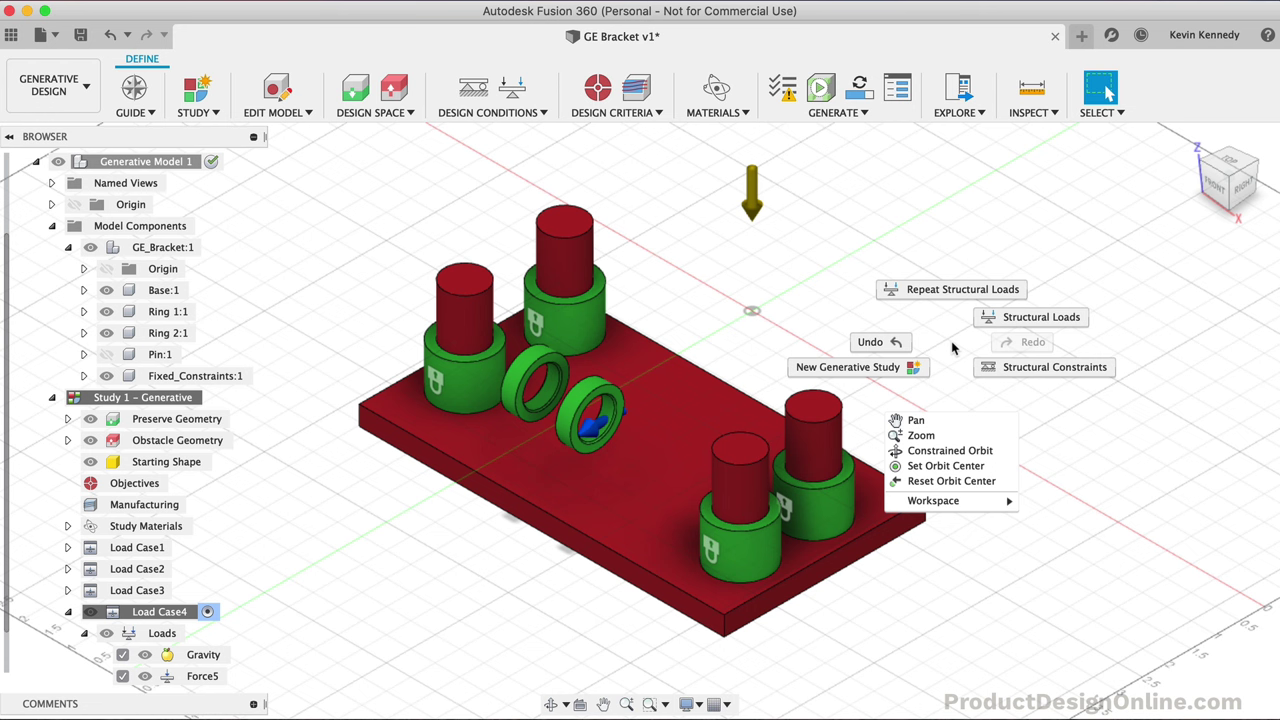
pyautogui.click(953, 290)
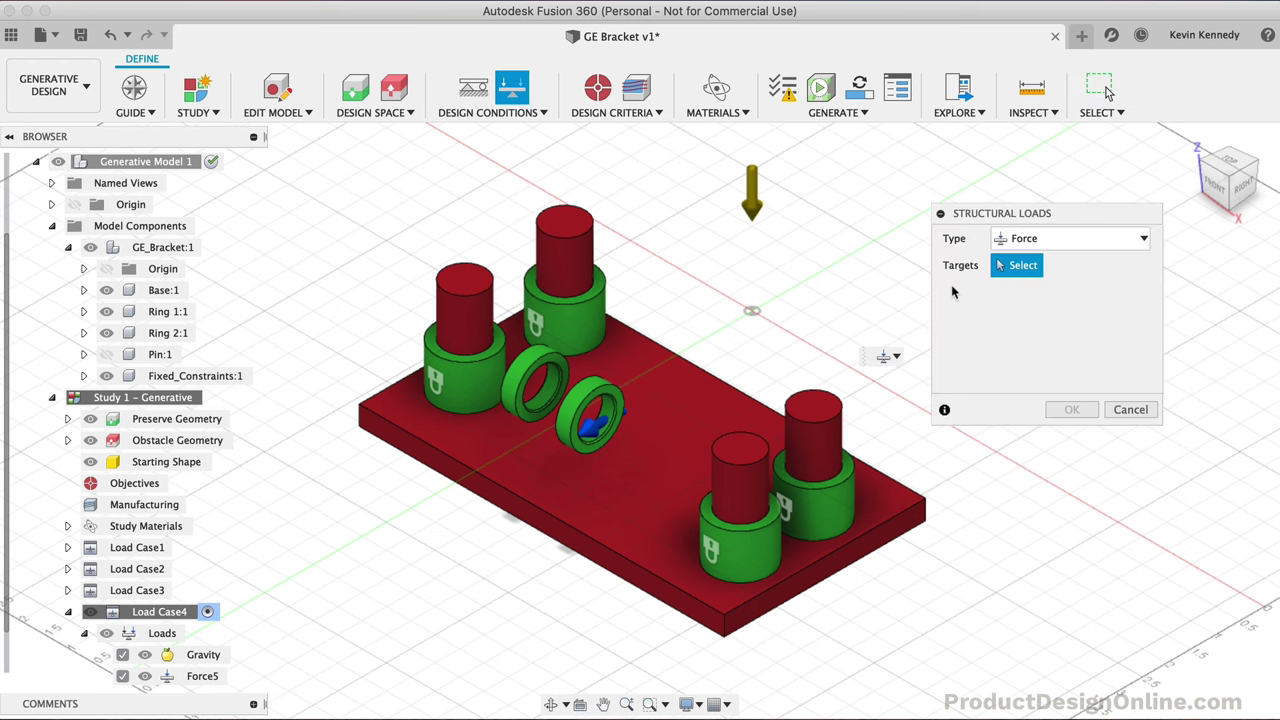
pyautogui.click(551, 393)
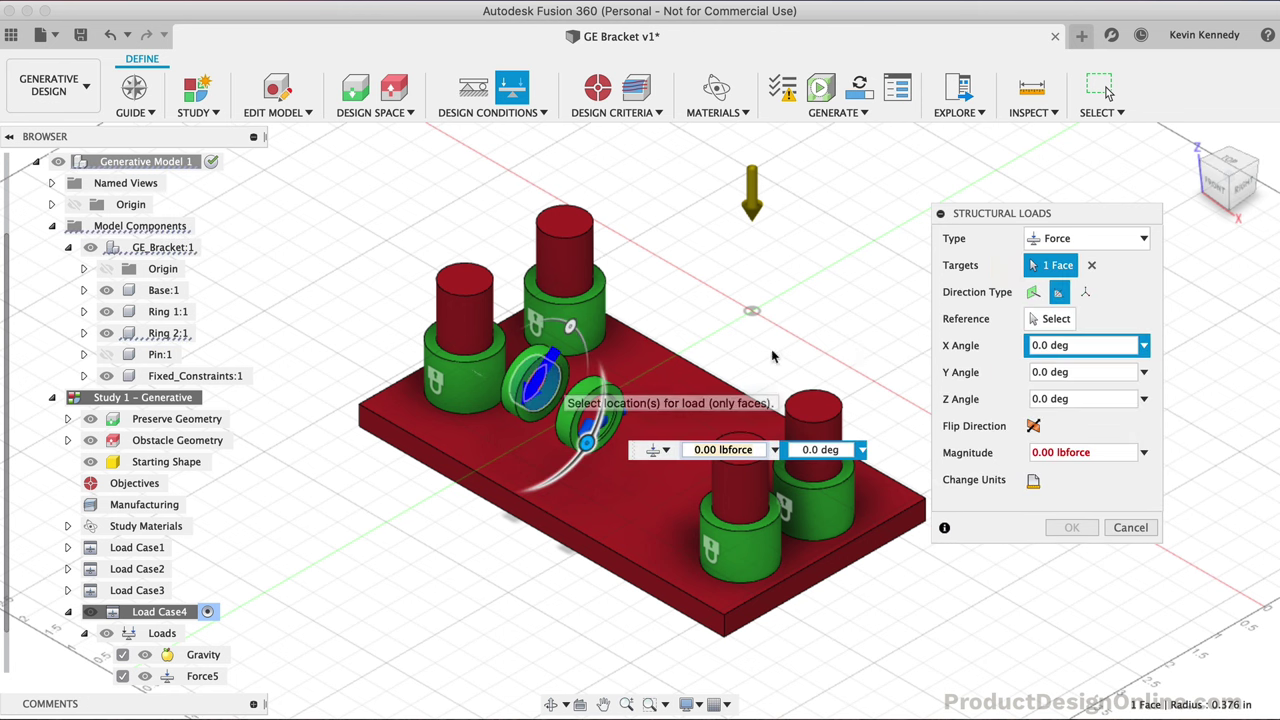
pyautogui.click(1085, 291)
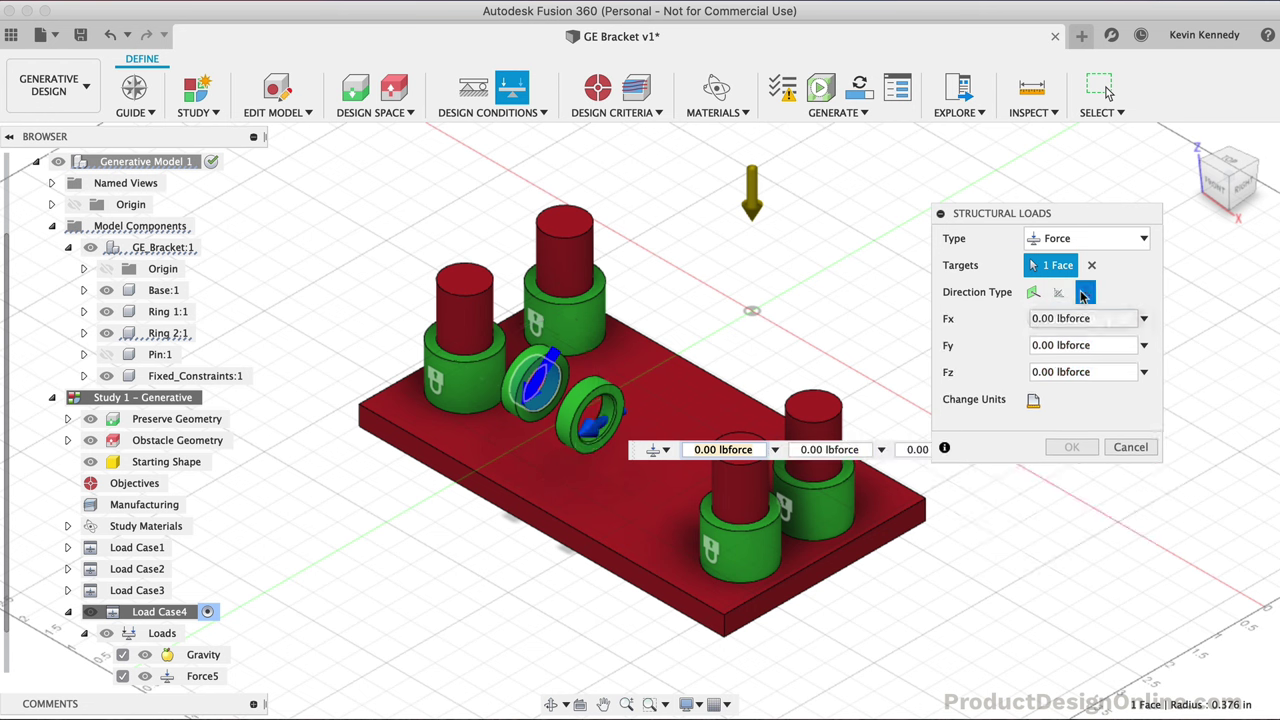
pyautogui.click(1052, 344)
pyautogui.write('1400')
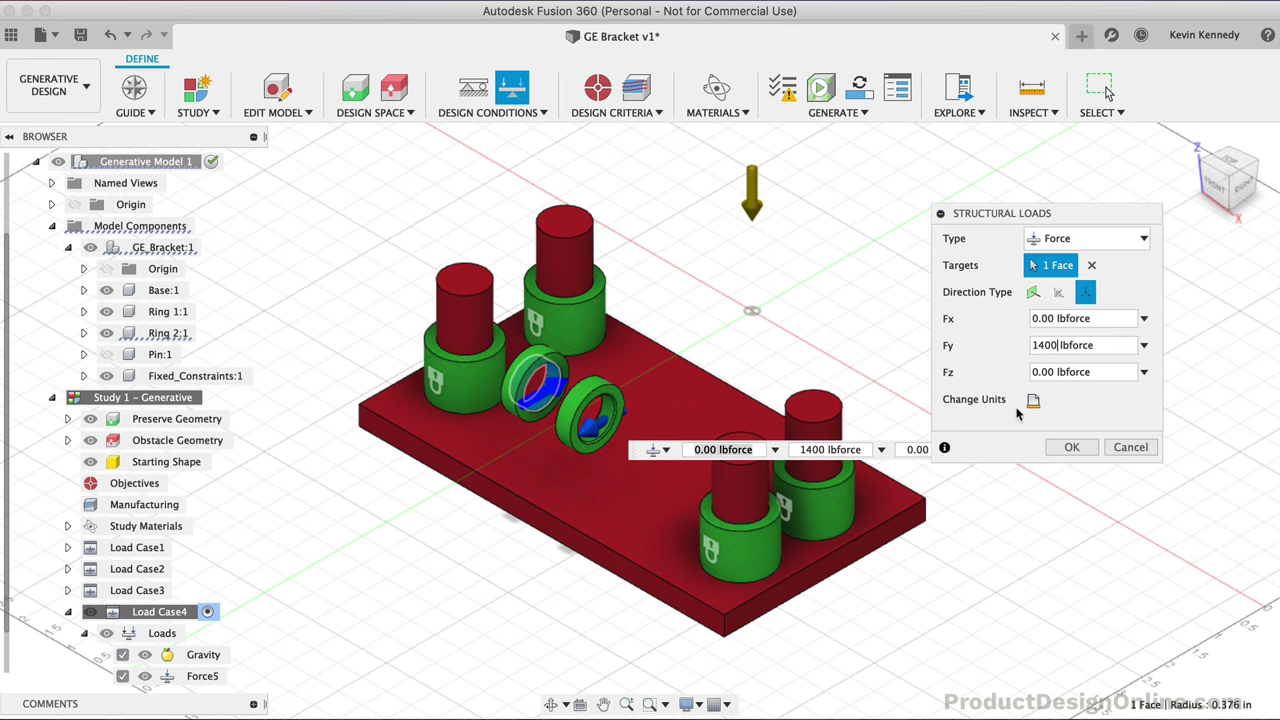
pyautogui.click(1078, 448)
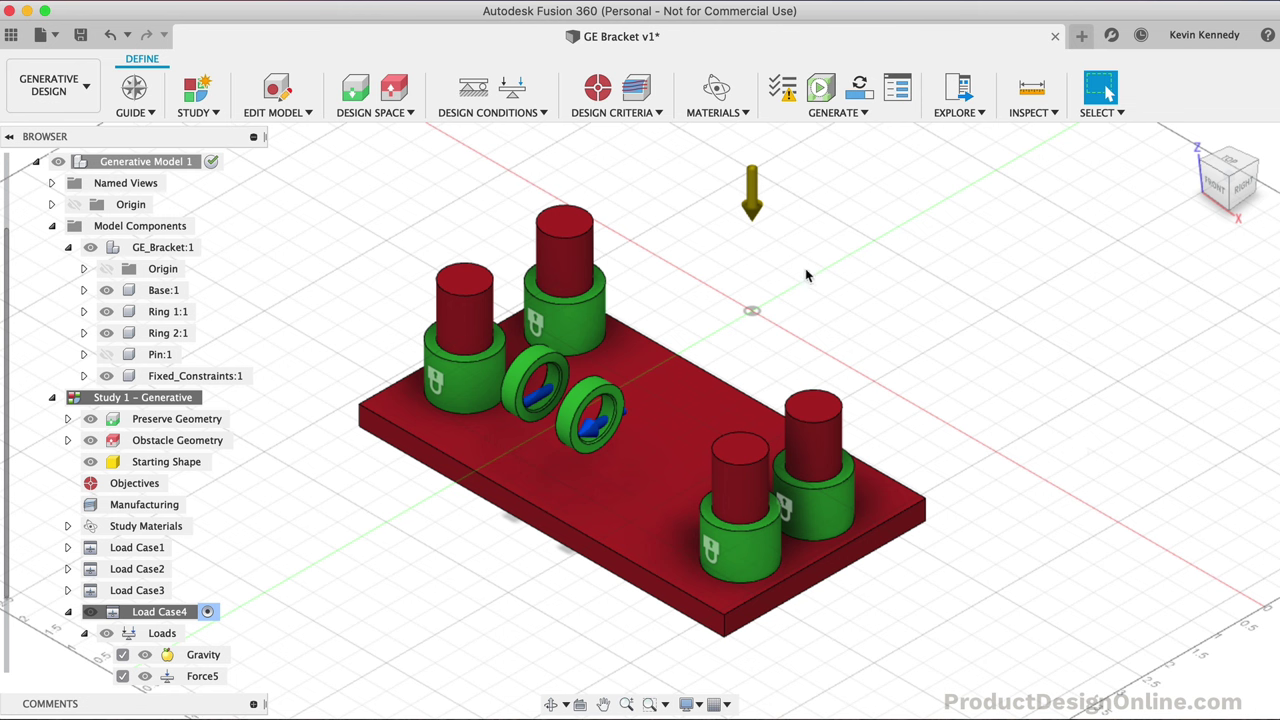
# Accept the Minimize Mass objective with a 2.00 safety factor limit
pyautogui.click(598, 90)
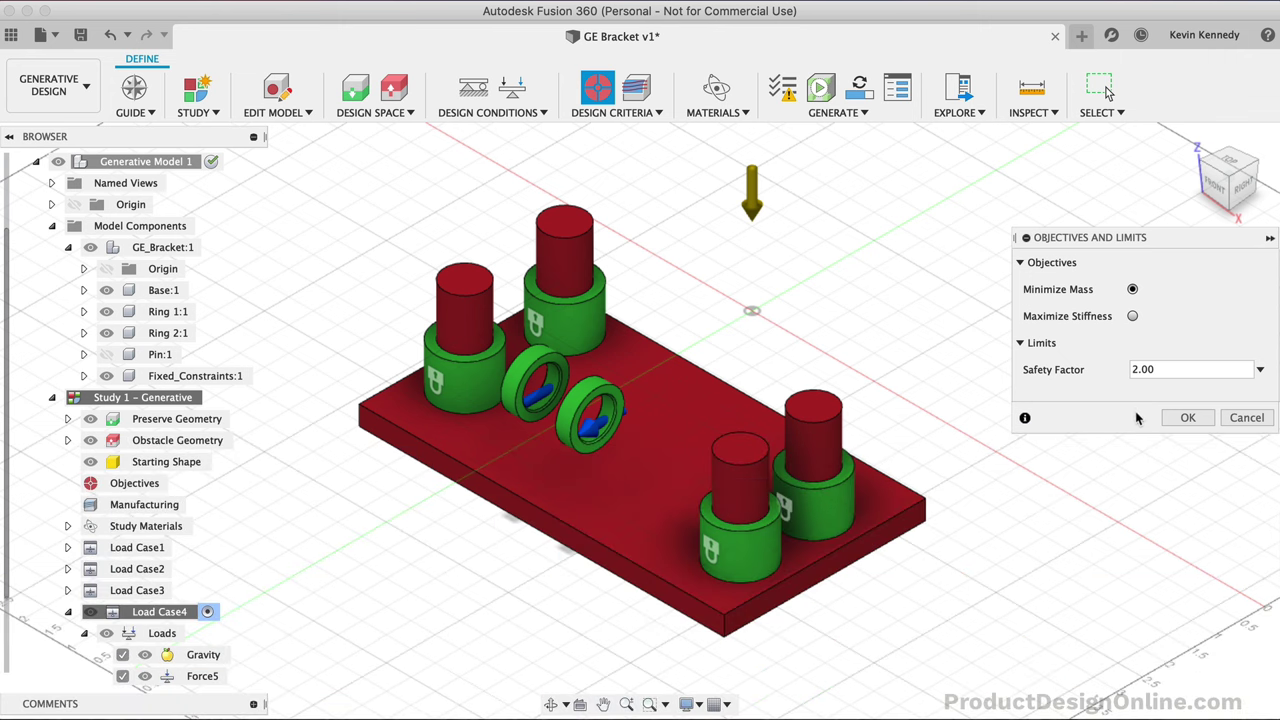
pyautogui.click(1188, 417)
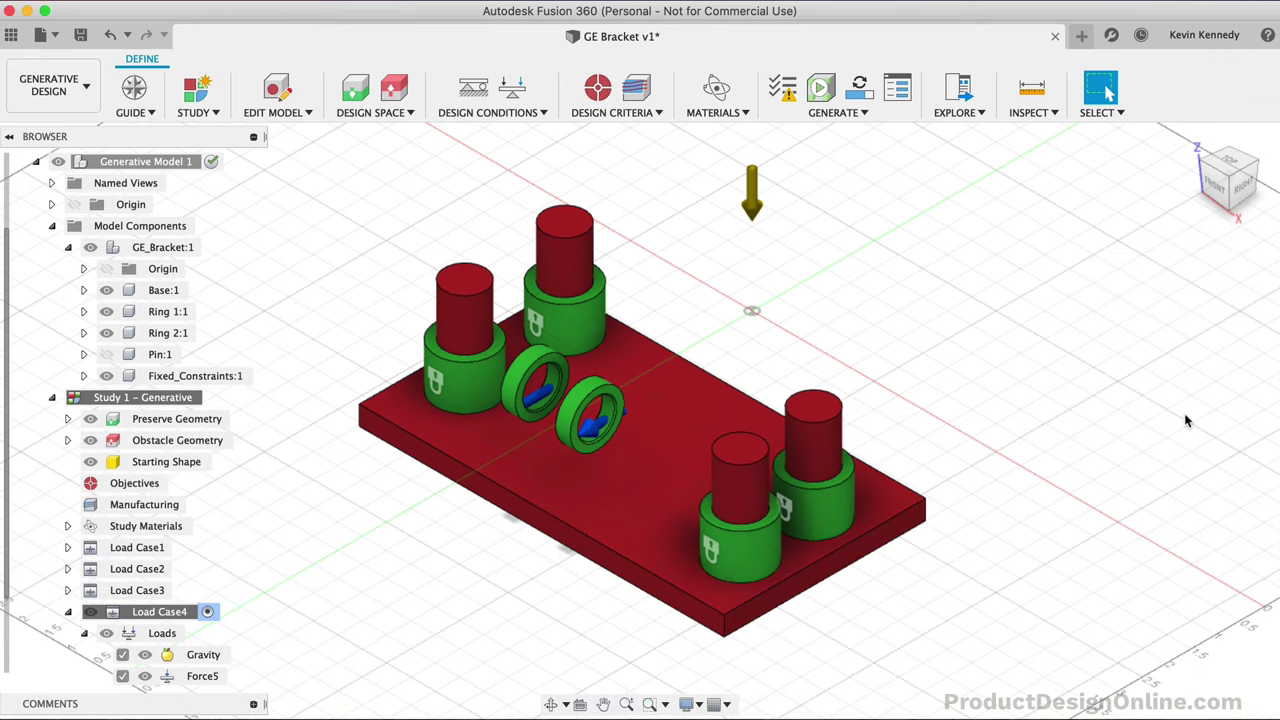
# Open Study 1's Manufacturing settings and review the Unrestricted, Additive and 3-axis Milling options
pyautogui.click(640, 88)
pyautogui.moveTo(1048, 241); pyautogui.dragTo(956, 178)
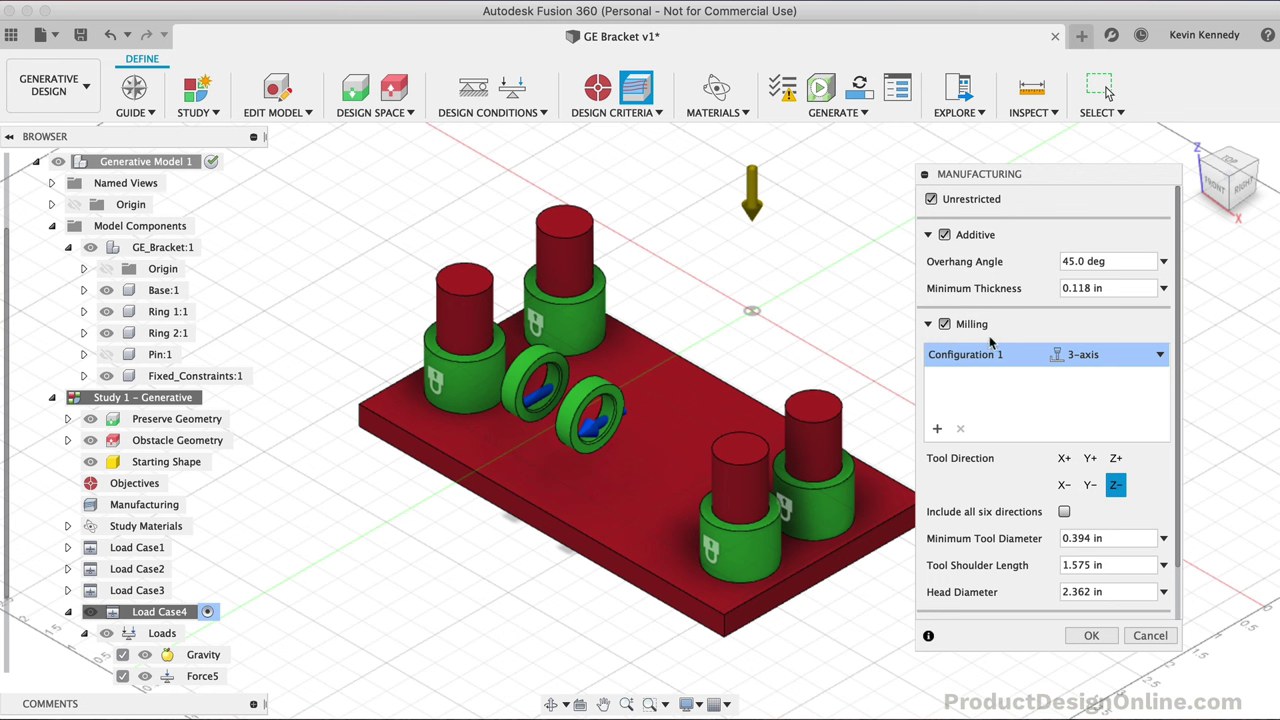
pyautogui.scroll(-2, 936, 542)
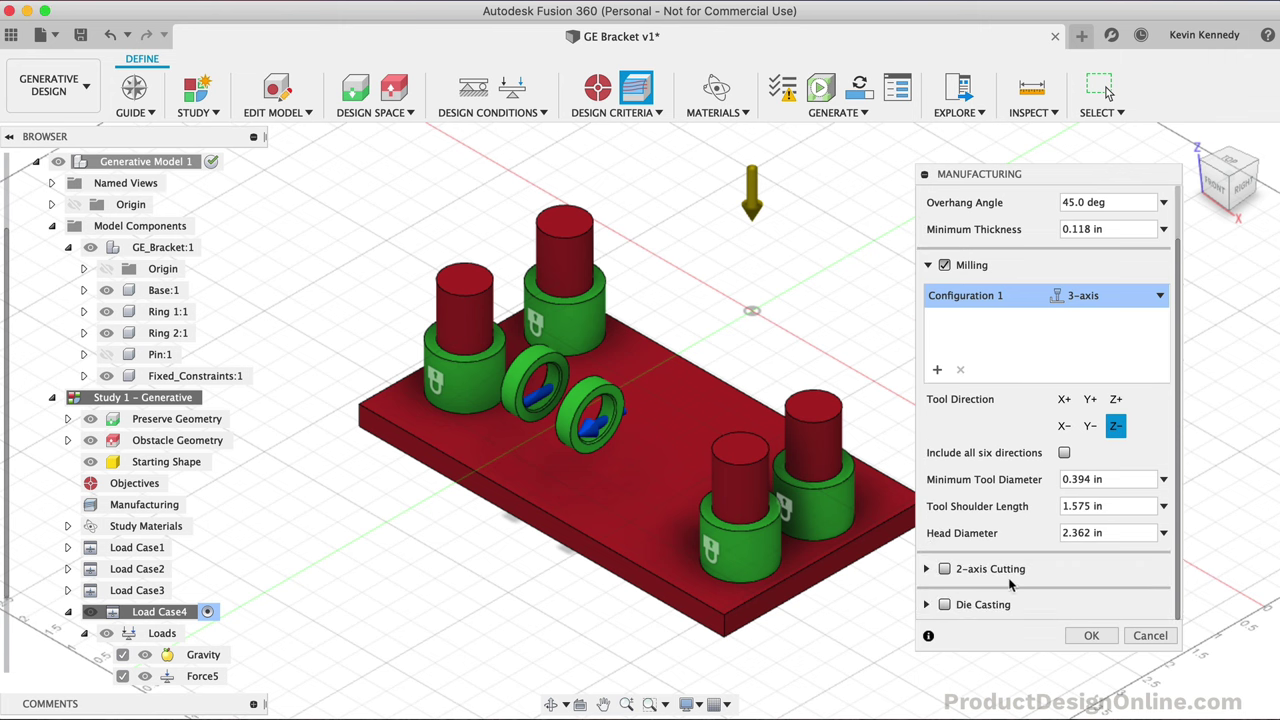
pyautogui.scroll(2, 1000, 612)
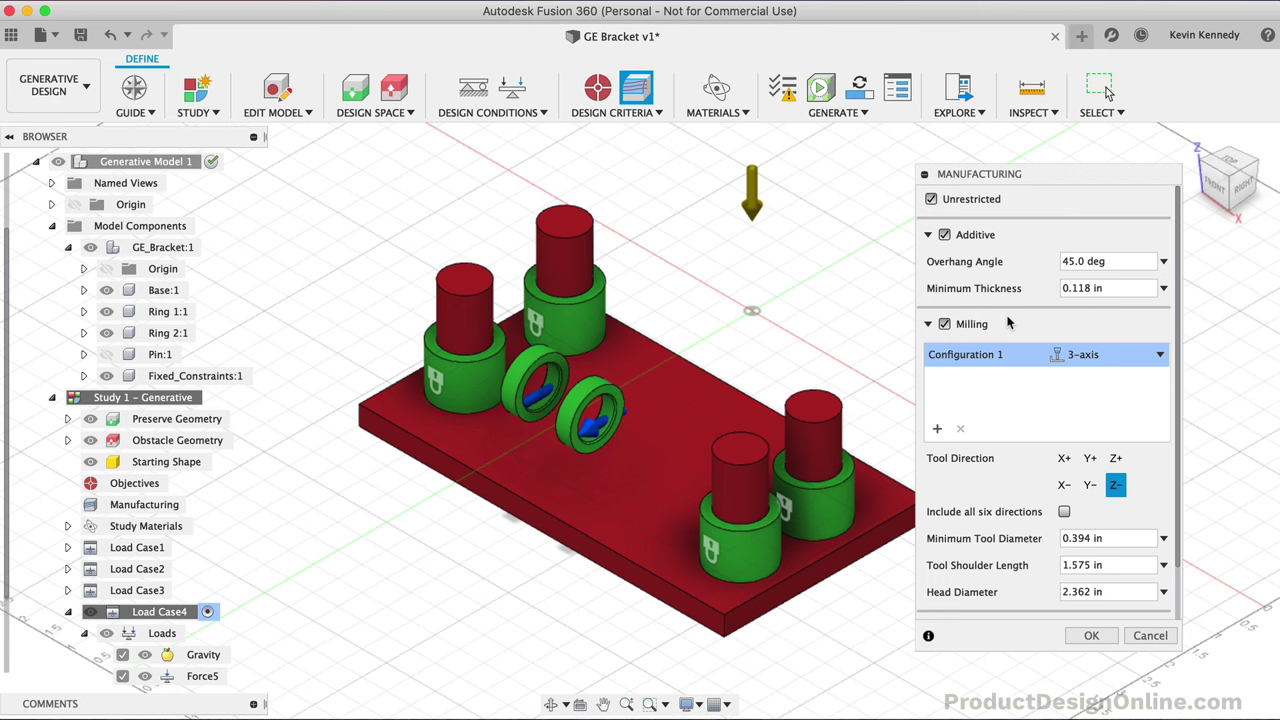
# Disable Milling and set Additive overhang angle to 50 deg and minimum thickness to 0.05 in
pyautogui.click(945, 325)
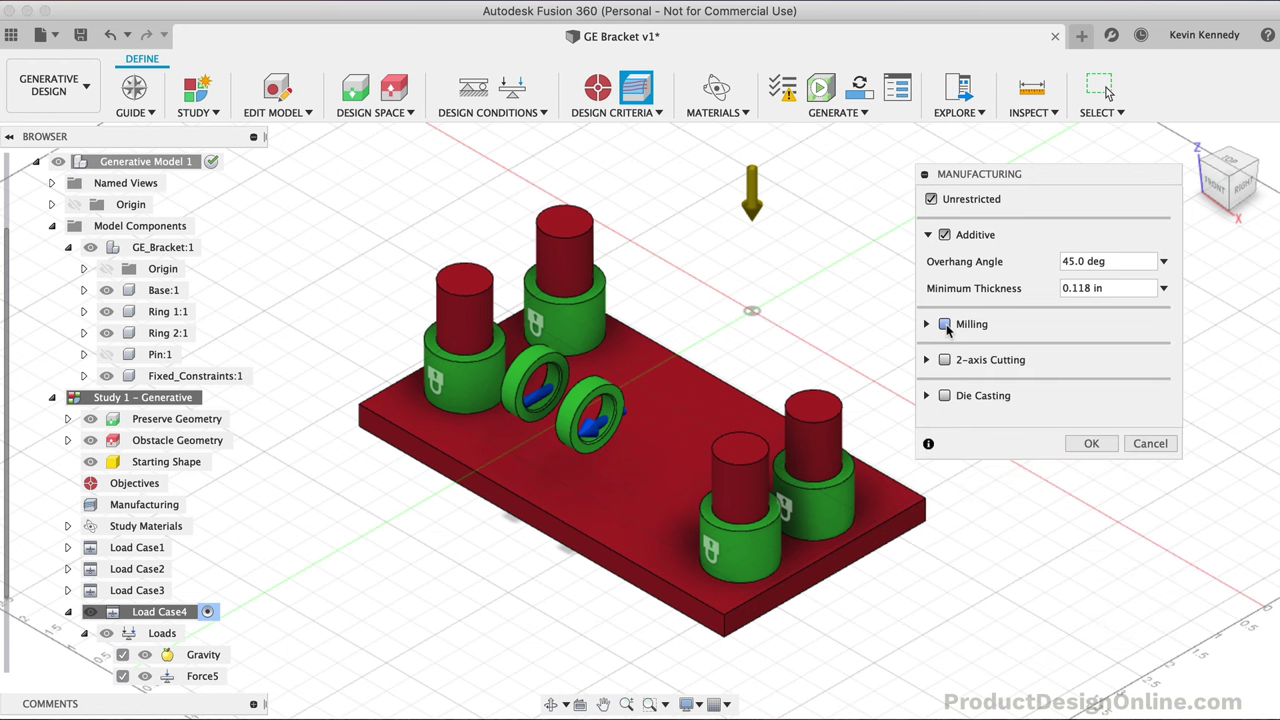
pyautogui.click(1064, 261)
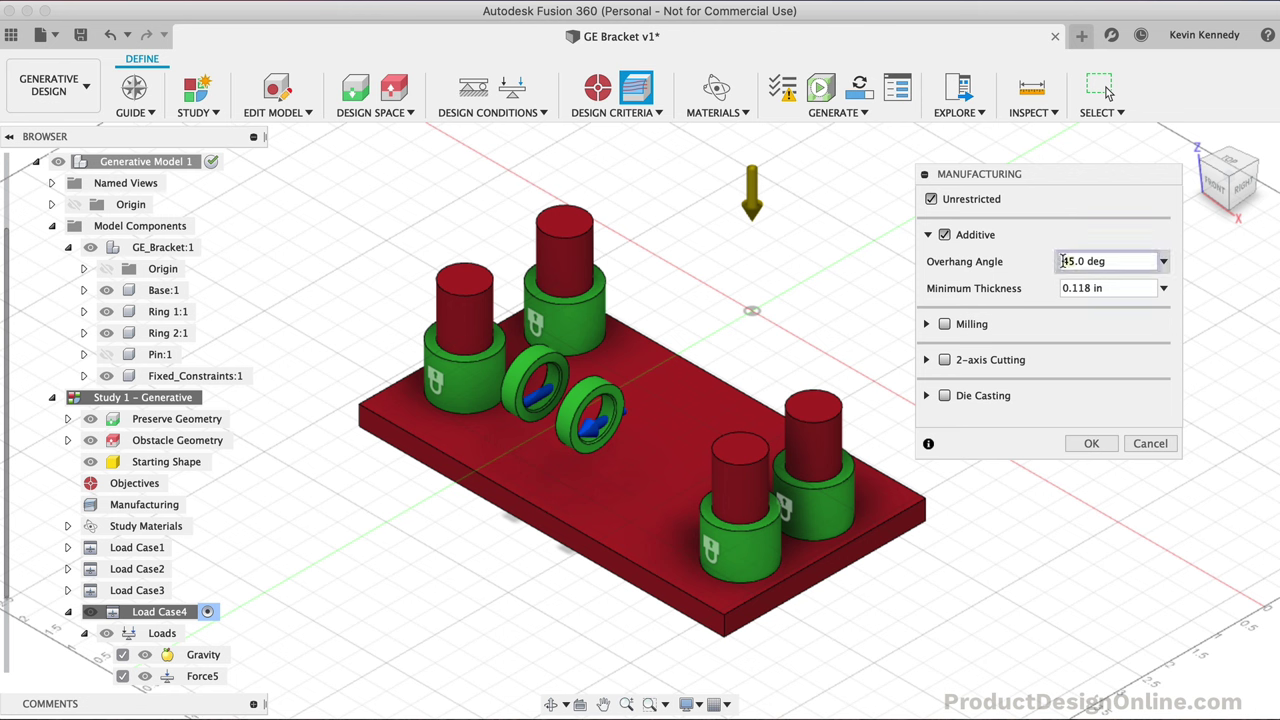
pyautogui.write('50')
pyautogui.press('Return')
pyautogui.doubleClick(1085, 288)
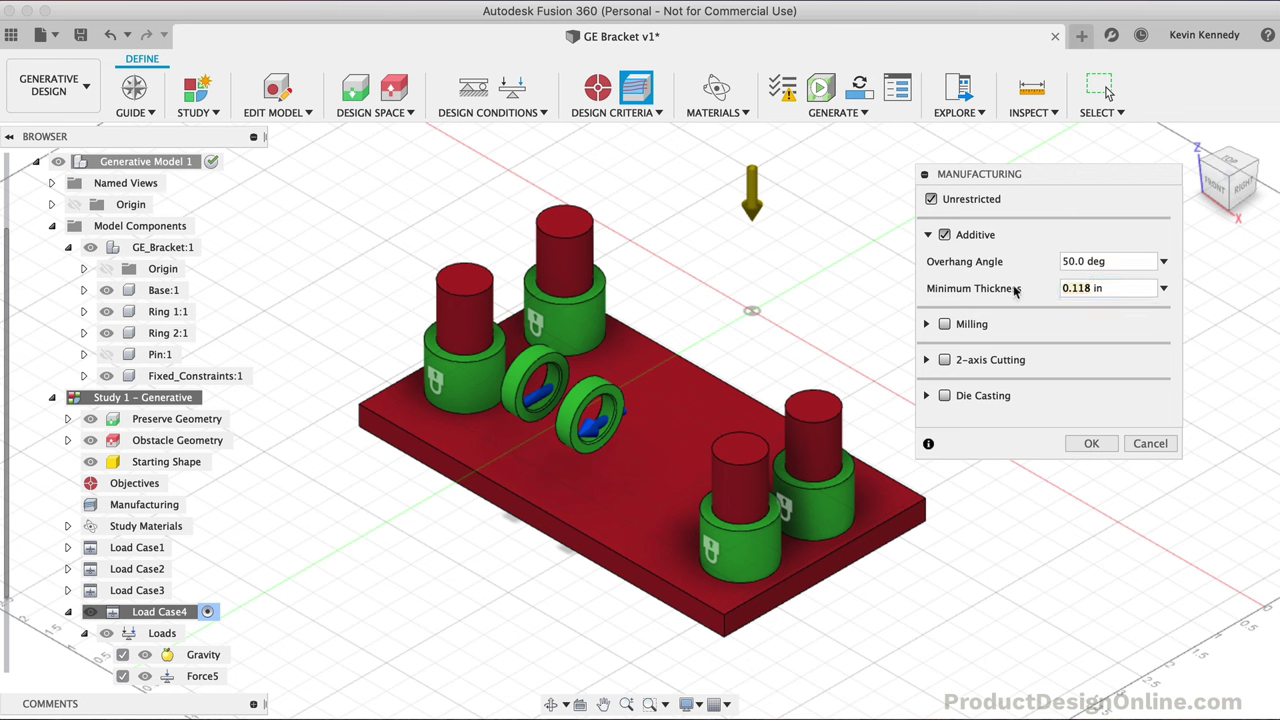
pyautogui.write('0.05')
pyautogui.click(1080, 446)
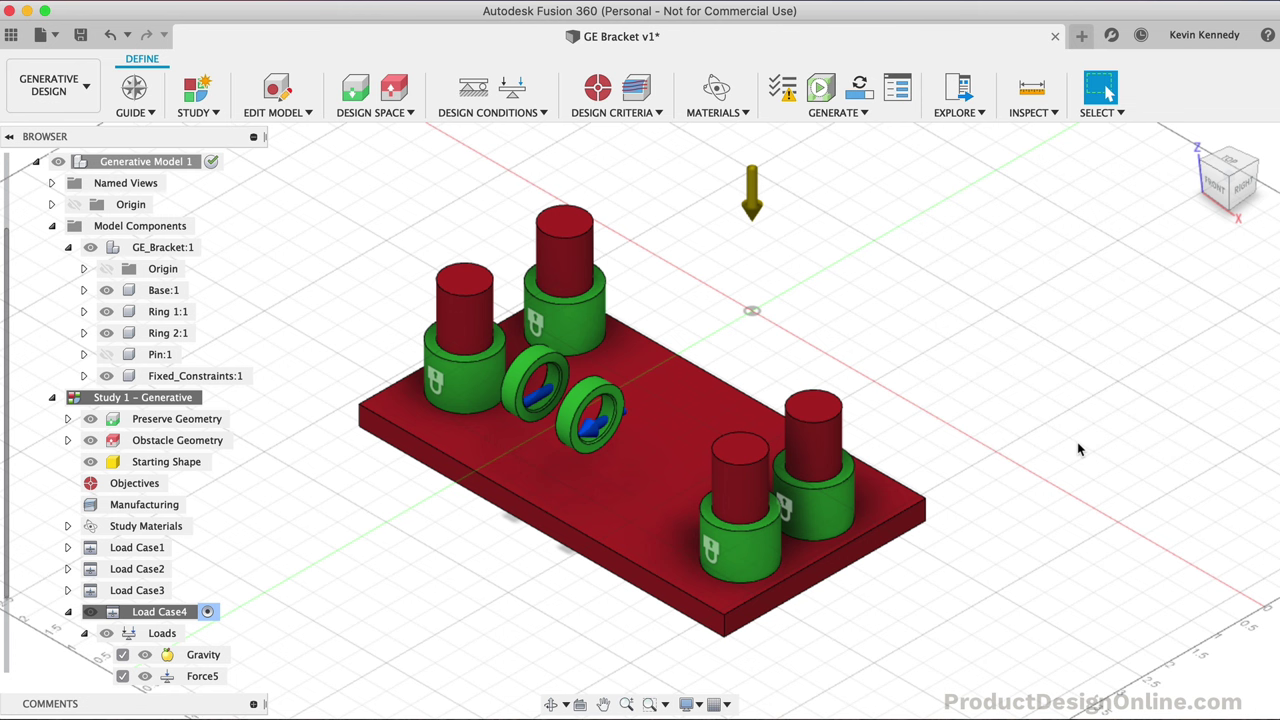
# Open Study Materials and delete the material currently assigned to the study
pyautogui.click(717, 92)
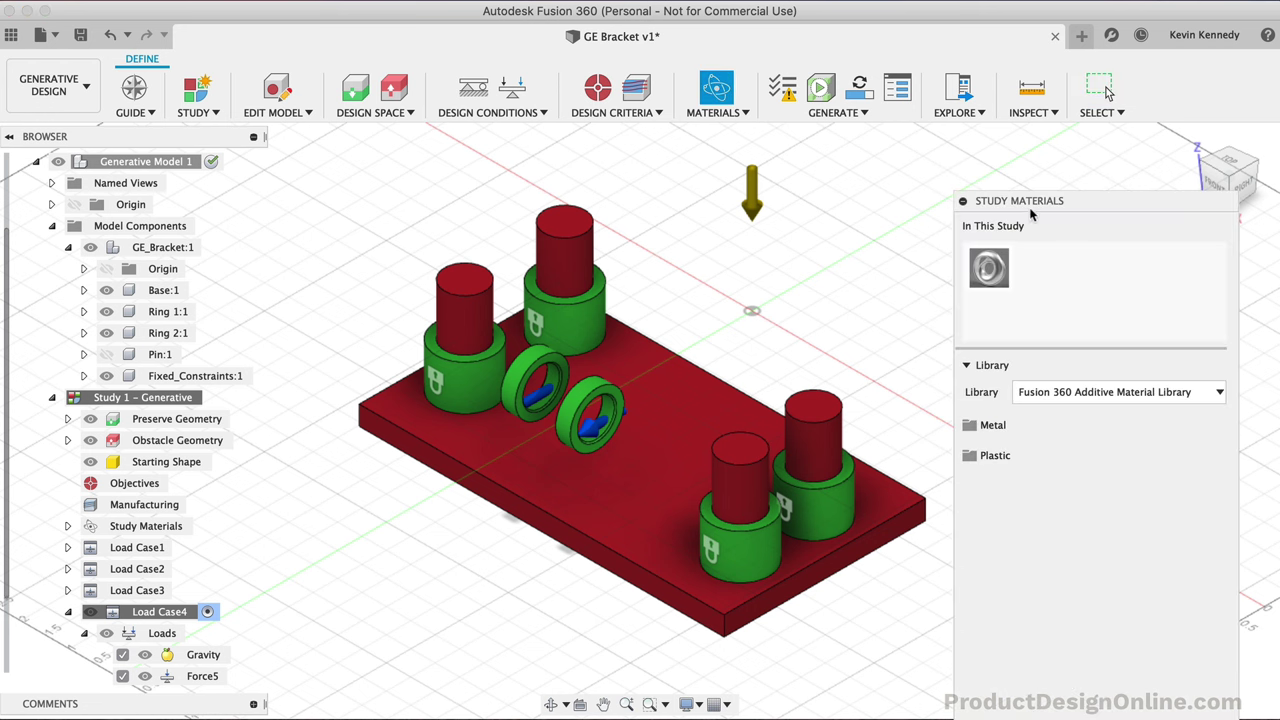
pyautogui.moveTo(1038, 204); pyautogui.dragTo(972, 55)
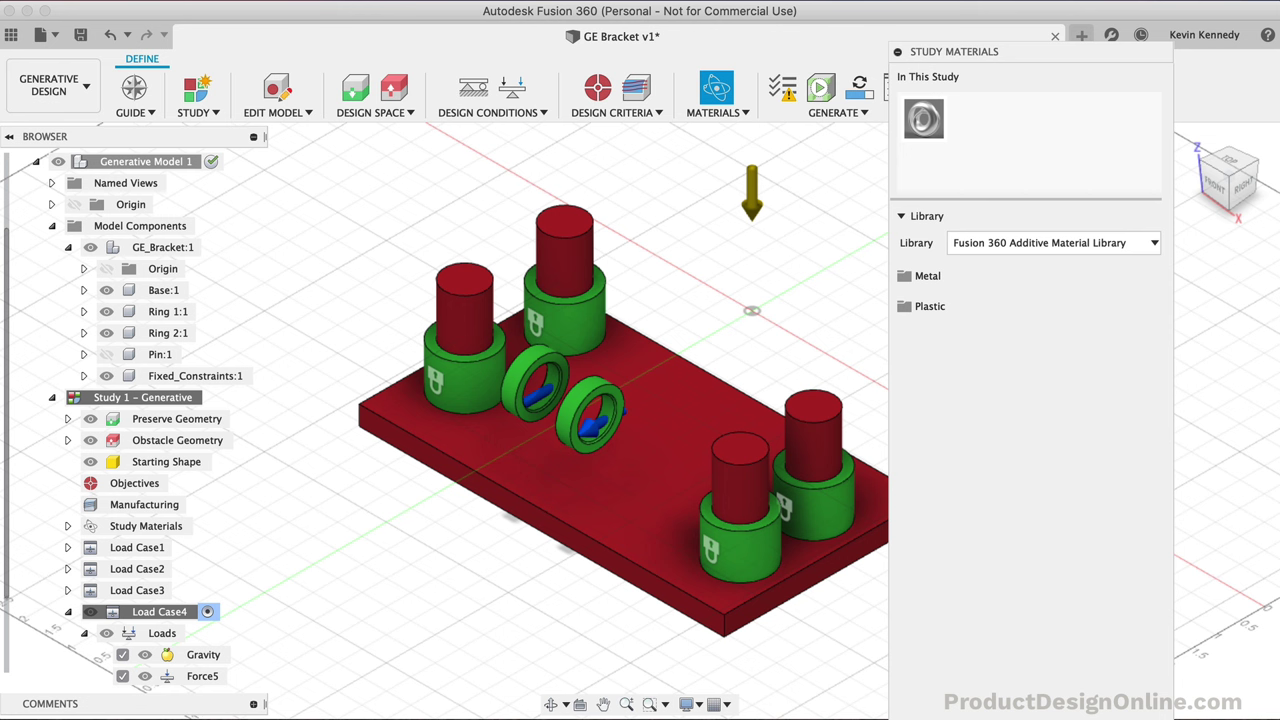
pyautogui.moveTo(1170, 716); pyautogui.dragTo(1160, 660)
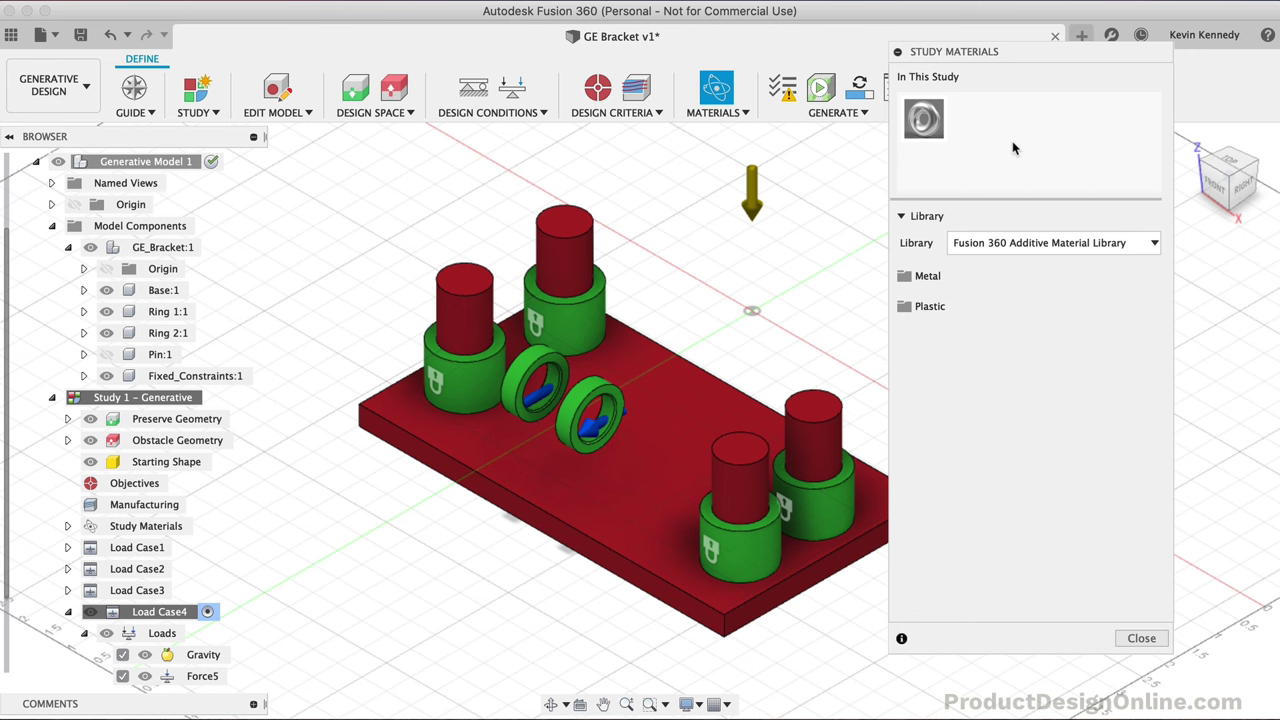
pyautogui.rightClick(921, 124)
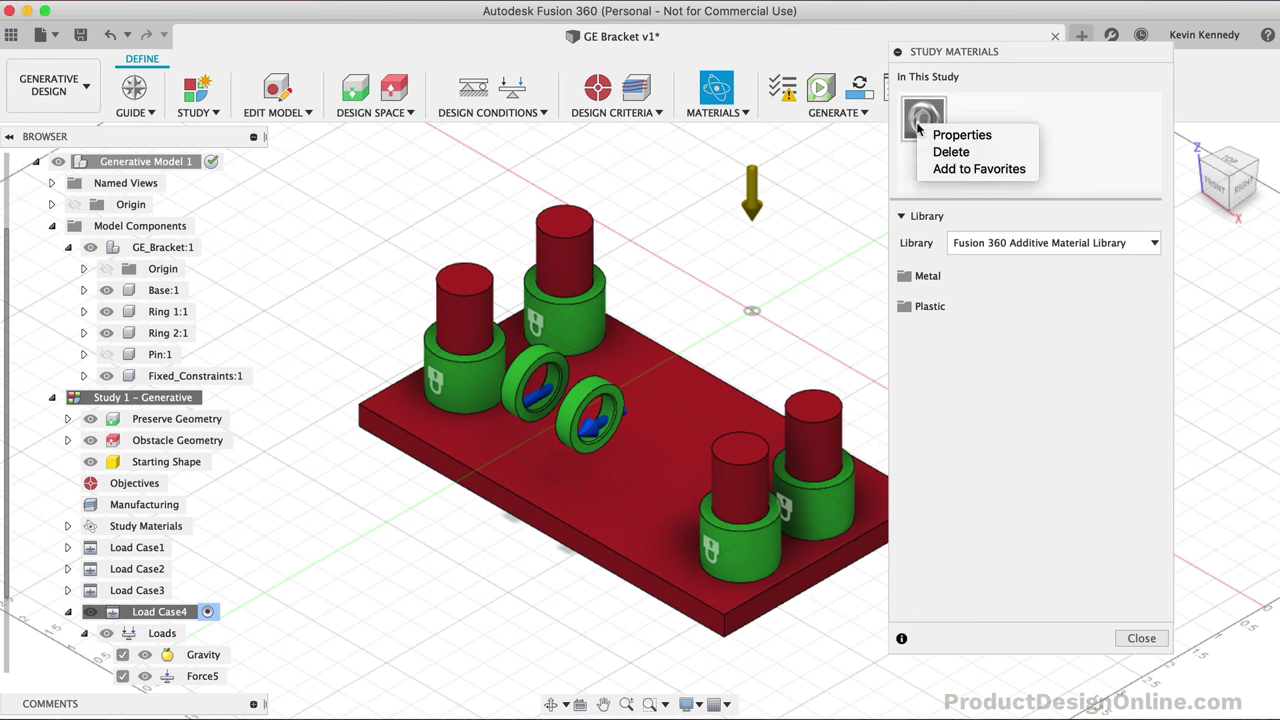
pyautogui.click(970, 154)
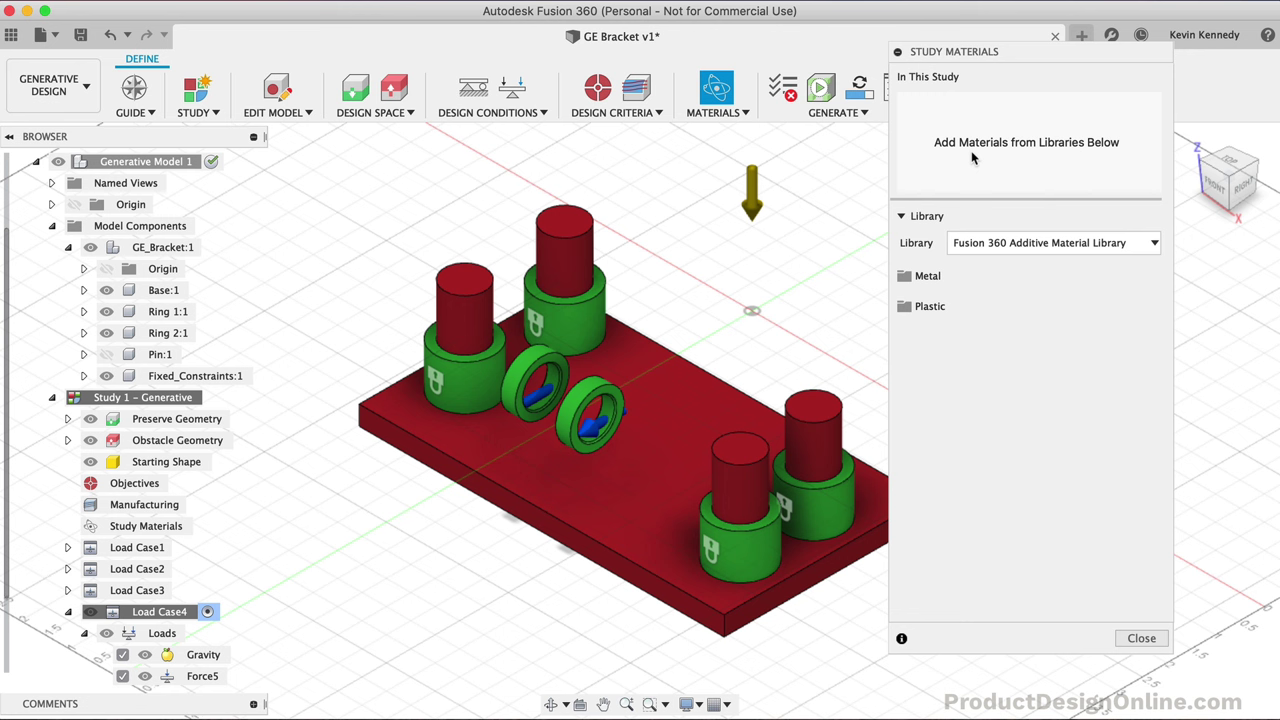
# Switch to the Fusion 360 Material Library and add Stainless Steel AISI 446 to the study
pyautogui.click(1006, 244)
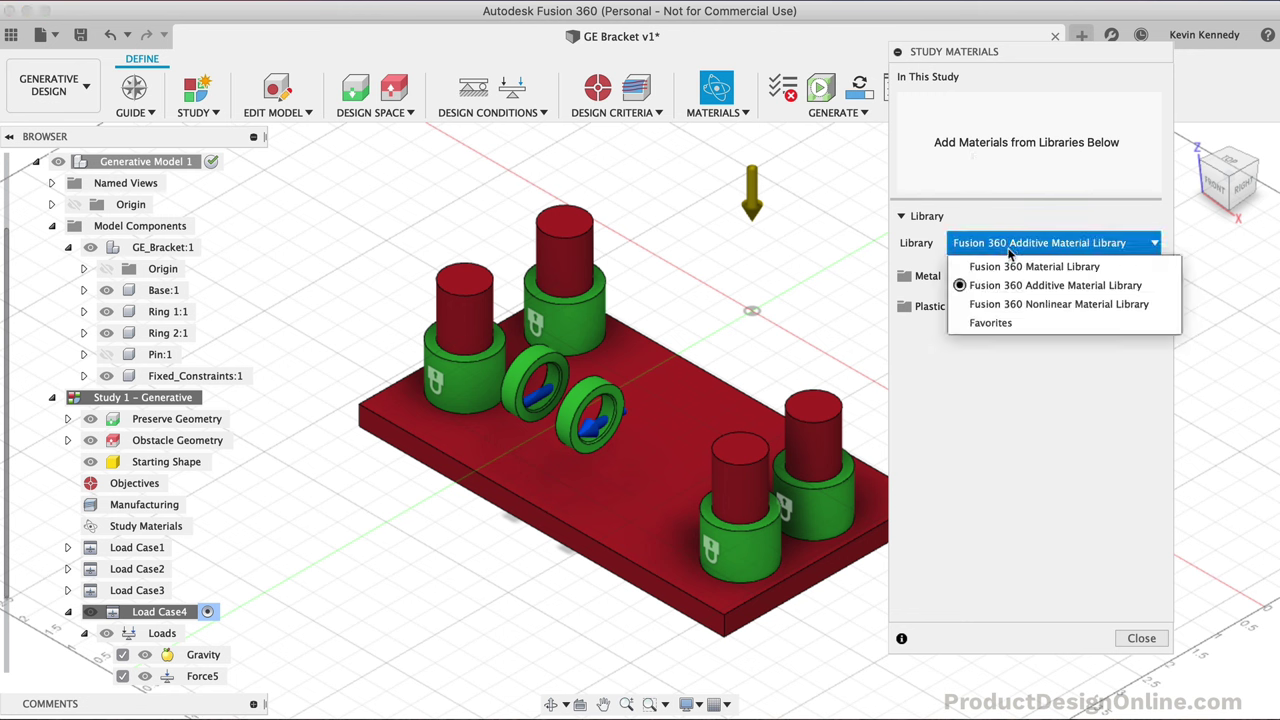
pyautogui.click(1111, 268)
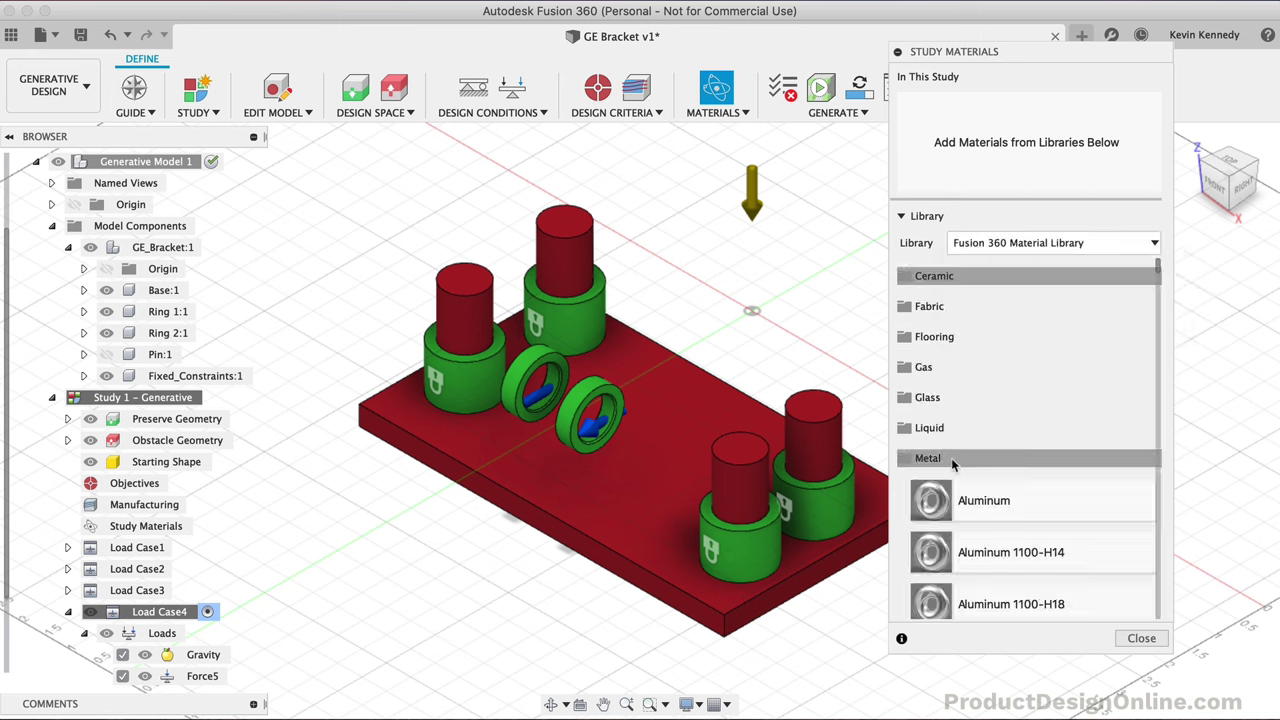
pyautogui.scroll(-20, 951, 458)
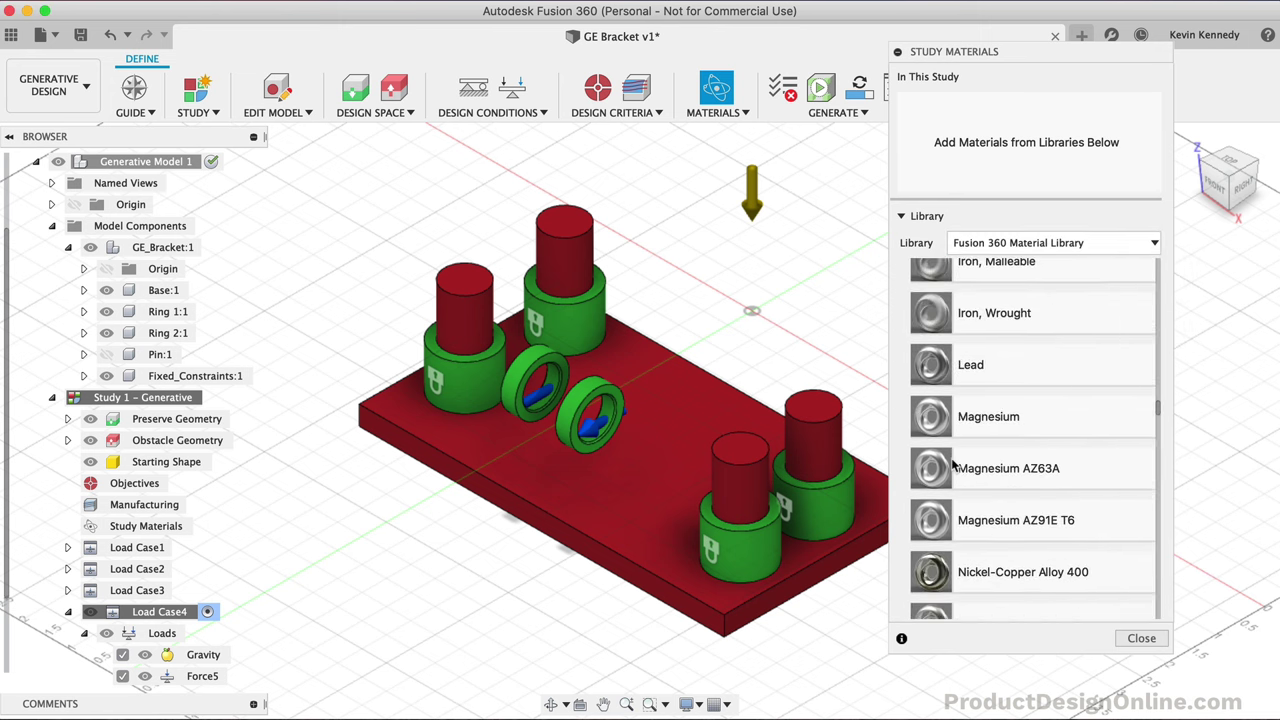
pyautogui.scroll(-20, 951, 462)
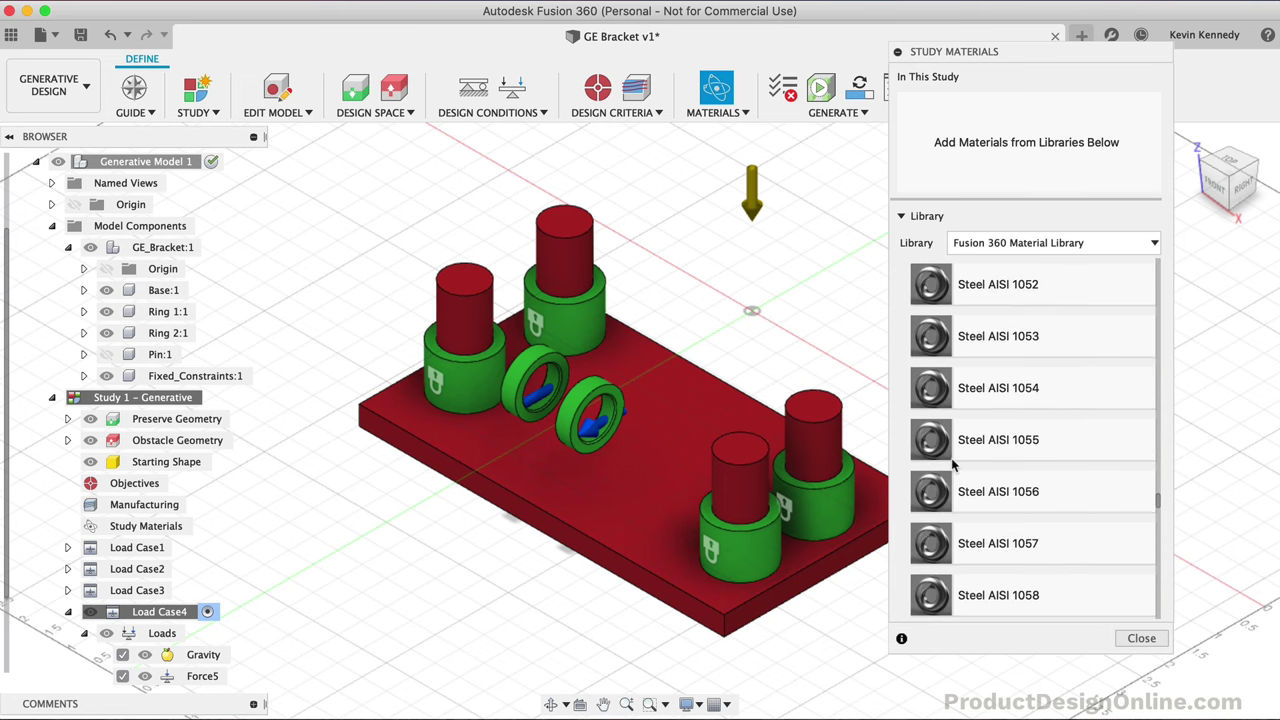
pyautogui.scroll(15, 951, 462)
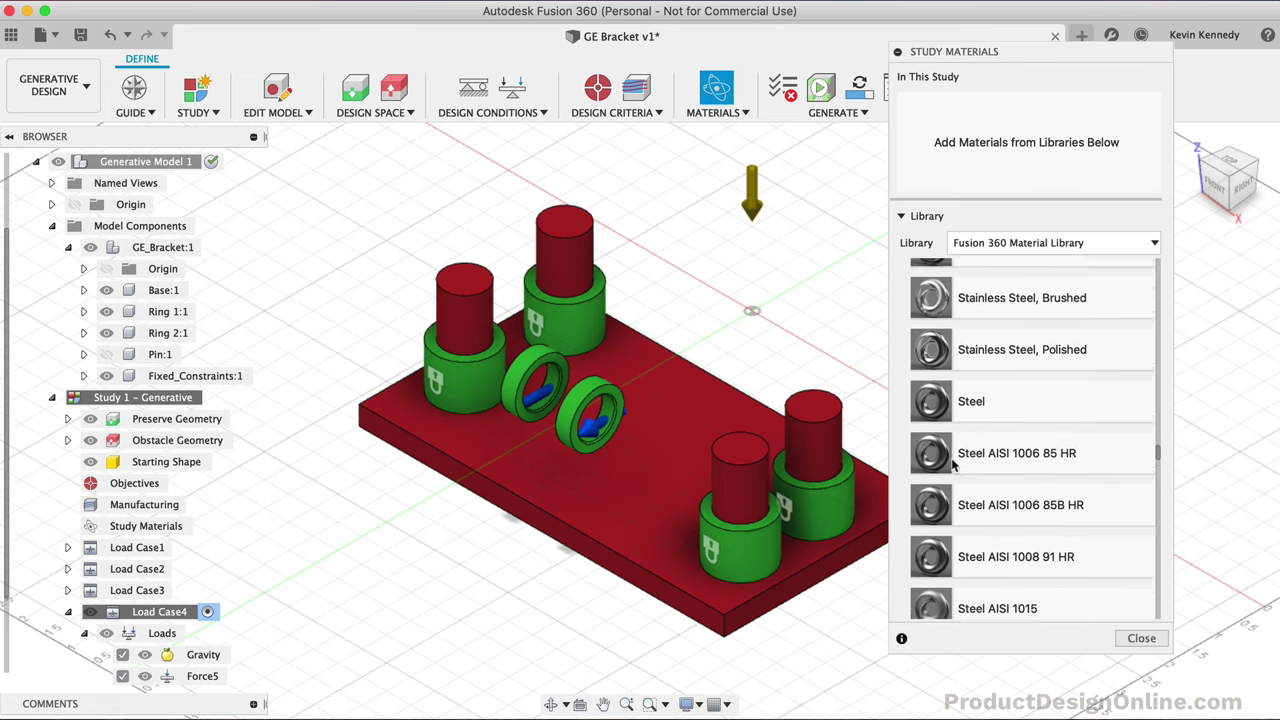
pyautogui.scroll(5, 951, 462)
pyautogui.scroll(2, 951, 462)
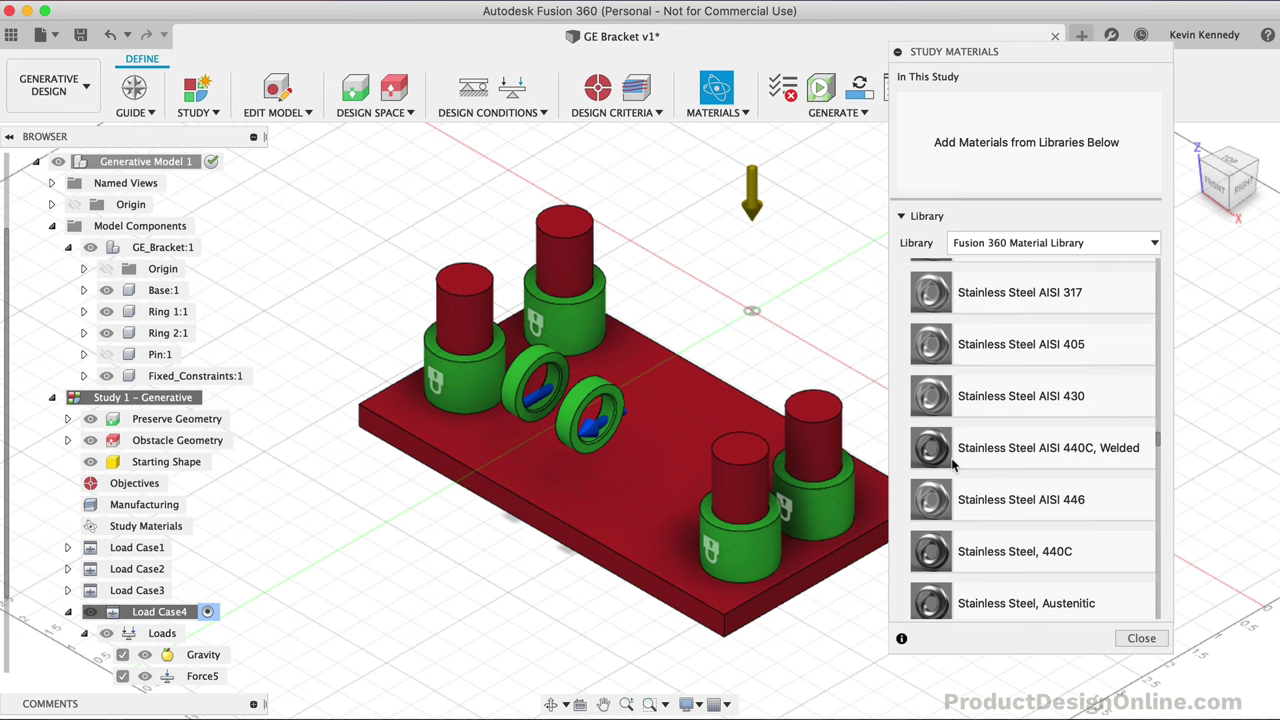
pyautogui.scroll(1, 953, 460)
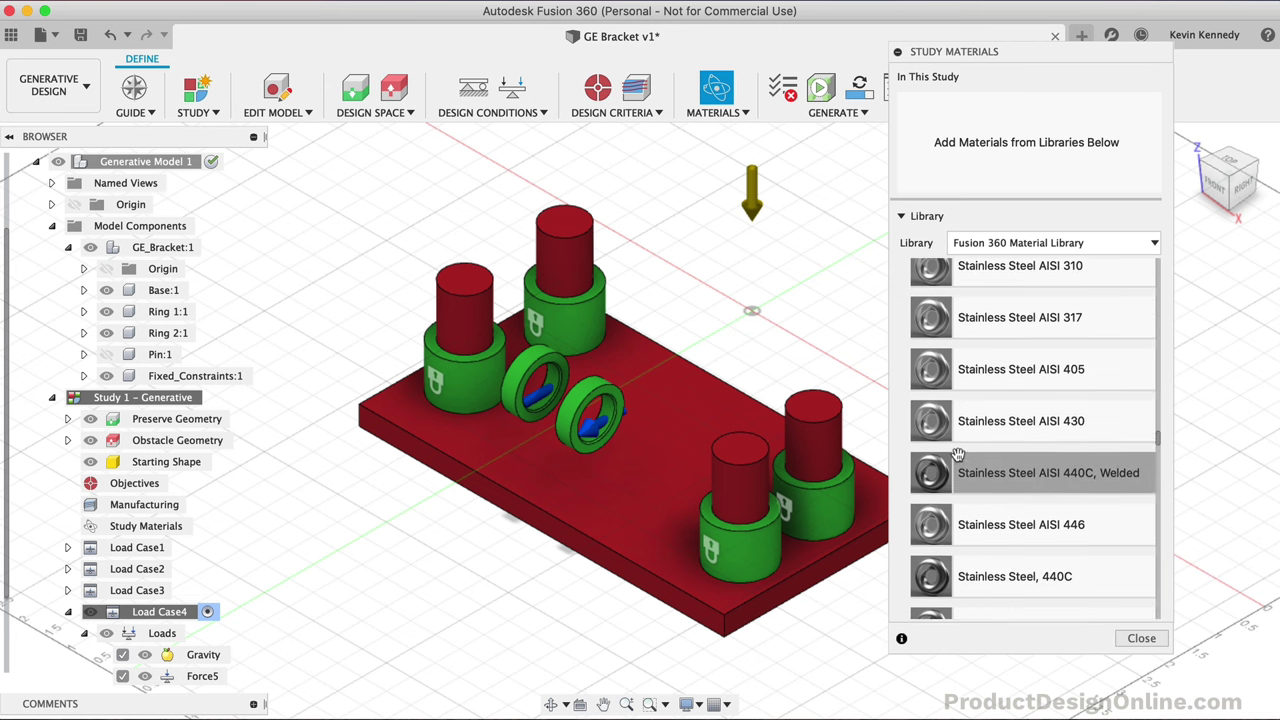
pyautogui.scroll(-1, 973, 440)
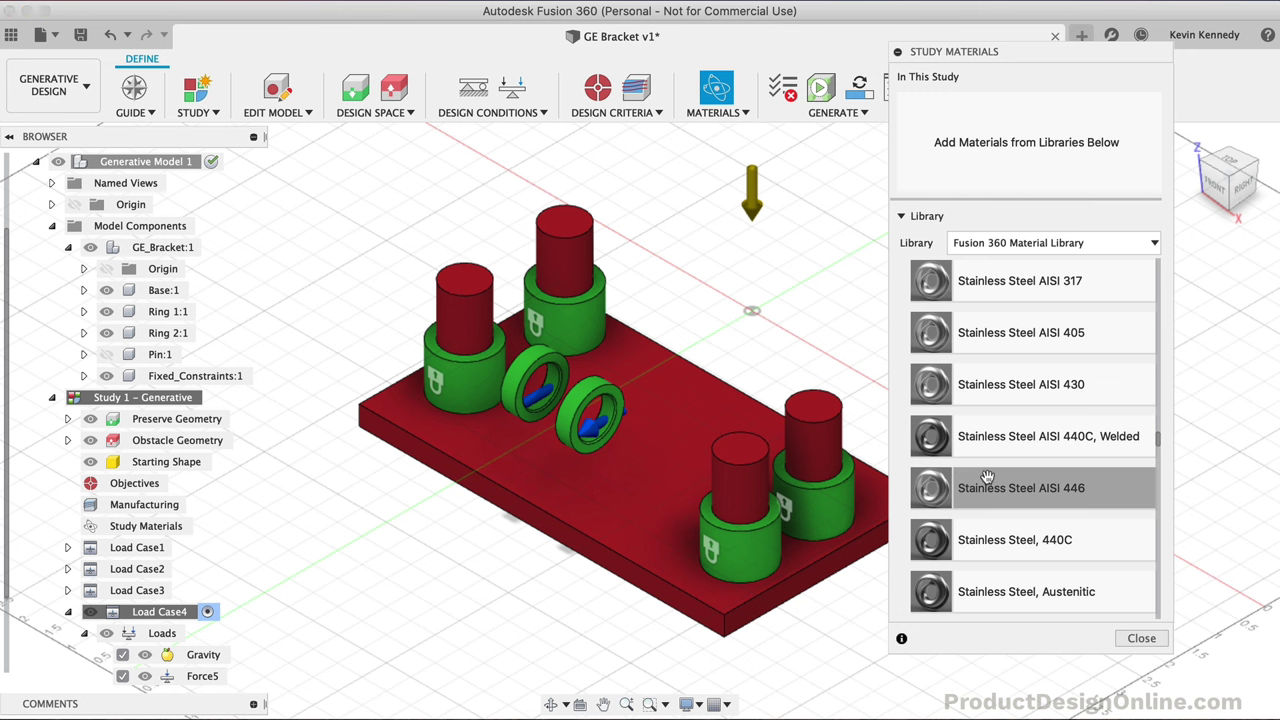
pyautogui.moveTo(987, 477); pyautogui.dragTo(950, 125)
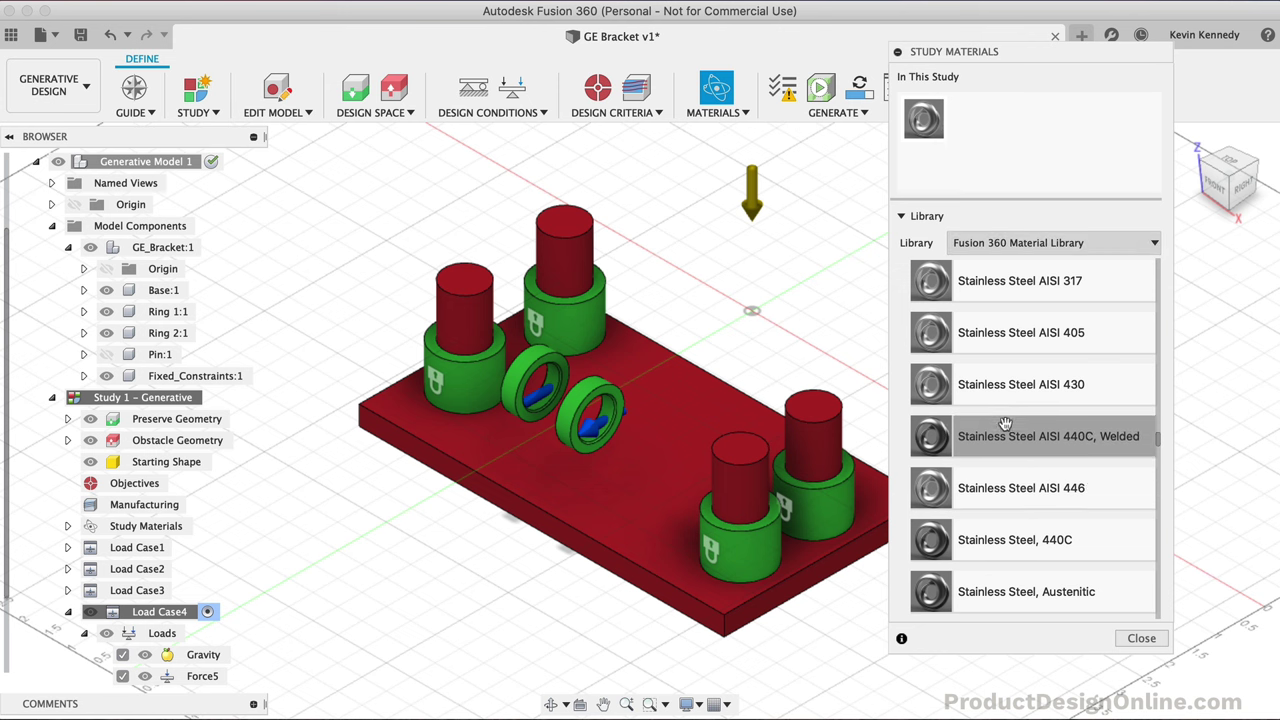
# Add Stainless Steel 440C, Steel AISI 1045 390 QT and Titanium 6Al-4V to the study
pyautogui.scroll(-1, 1006, 416)
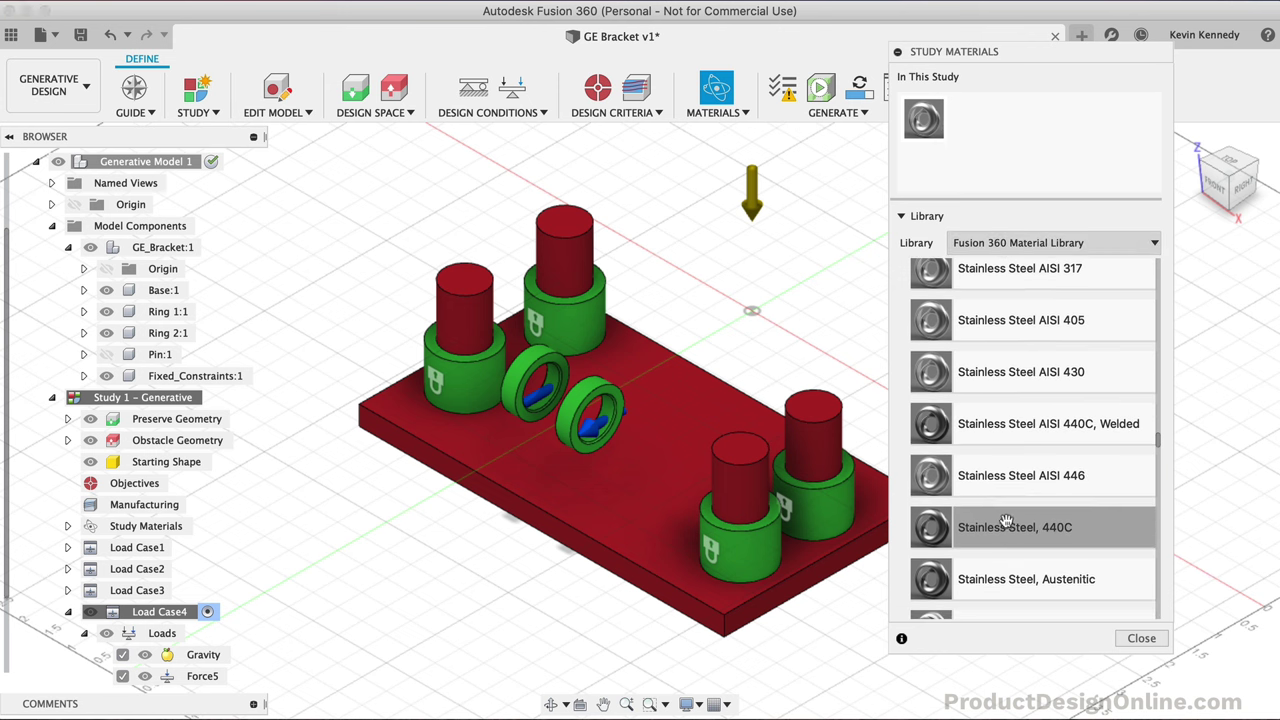
pyautogui.moveTo(1006, 522); pyautogui.dragTo(955, 113)
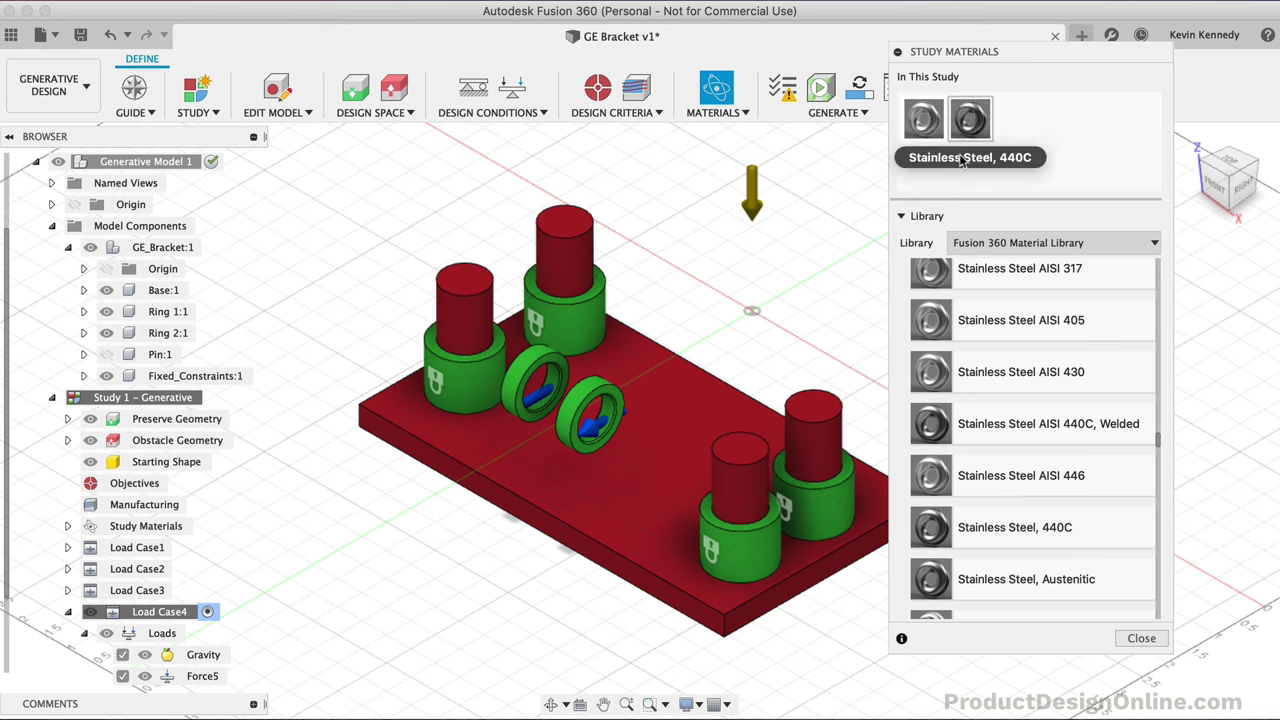
pyautogui.scroll(-10, 1000, 420)
pyautogui.scroll(-3, 995, 432)
pyautogui.scroll(-8, 995, 432)
pyautogui.scroll(-10, 995, 432)
pyautogui.scroll(-1, 995, 432)
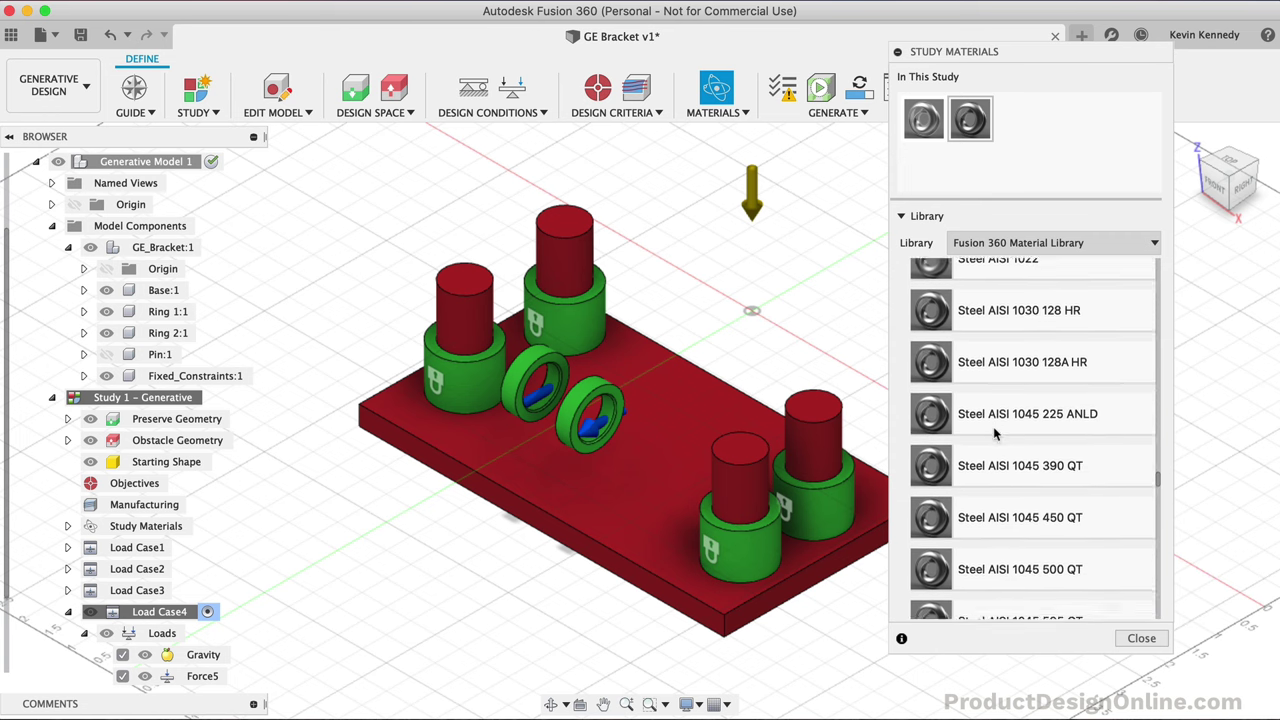
pyautogui.moveTo(995, 470); pyautogui.dragTo(1018, 122)
pyautogui.scroll(-20, 1037, 495)
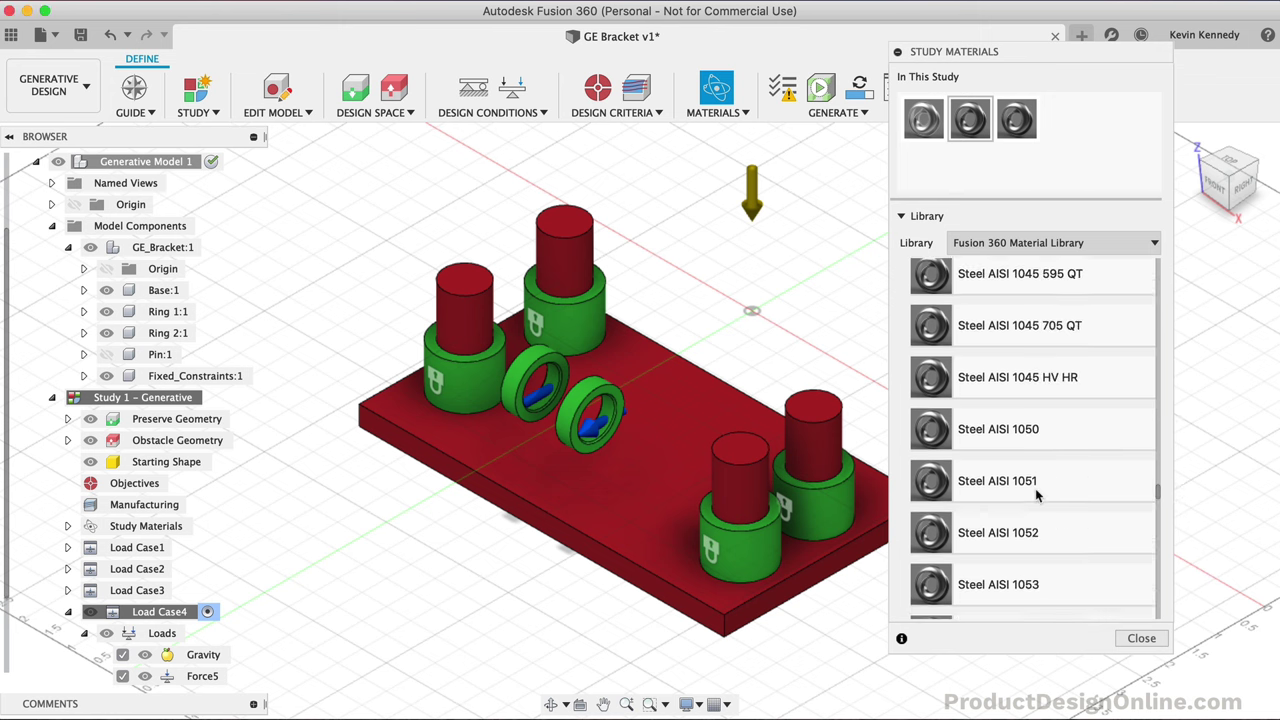
pyautogui.scroll(-20, 1037, 495)
pyautogui.scroll(-10, 1037, 495)
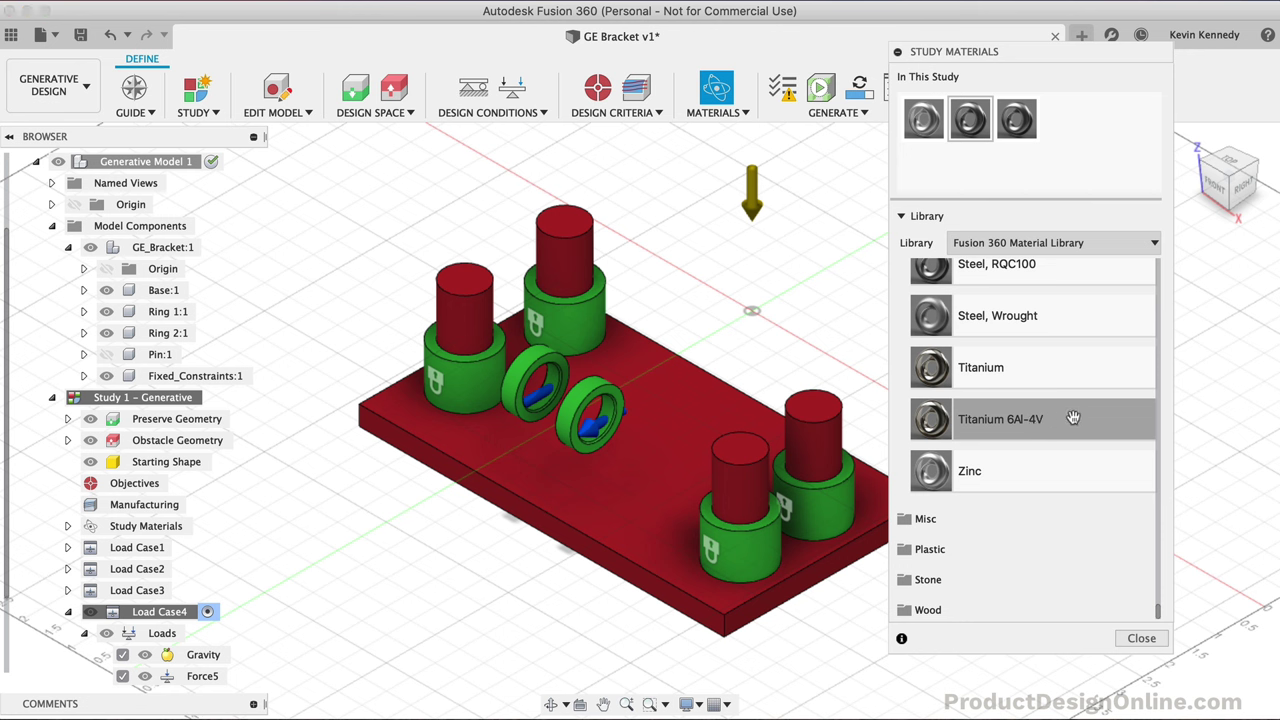
pyautogui.moveTo(1073, 418); pyautogui.dragTo(1080, 122)
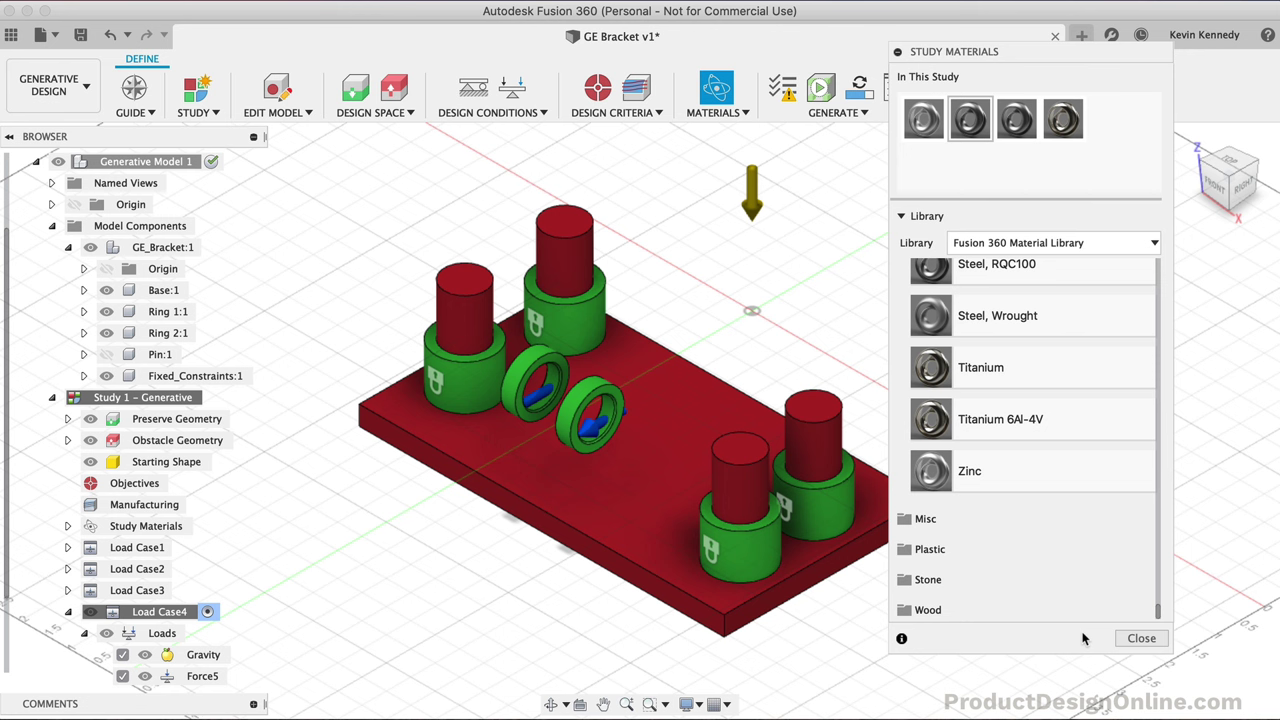
# Close Study Materials and save a new GE Bracket version described as 'ready for study'
pyautogui.click(1141, 640)
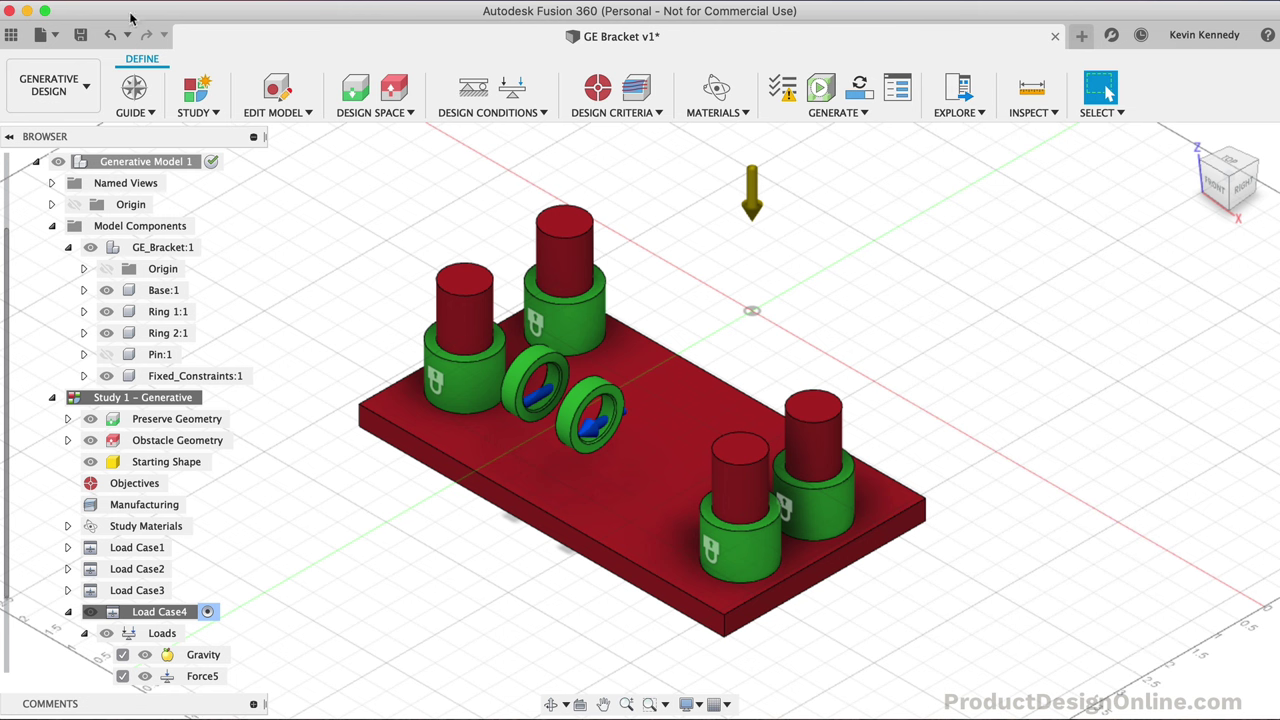
pyautogui.click(80, 35)
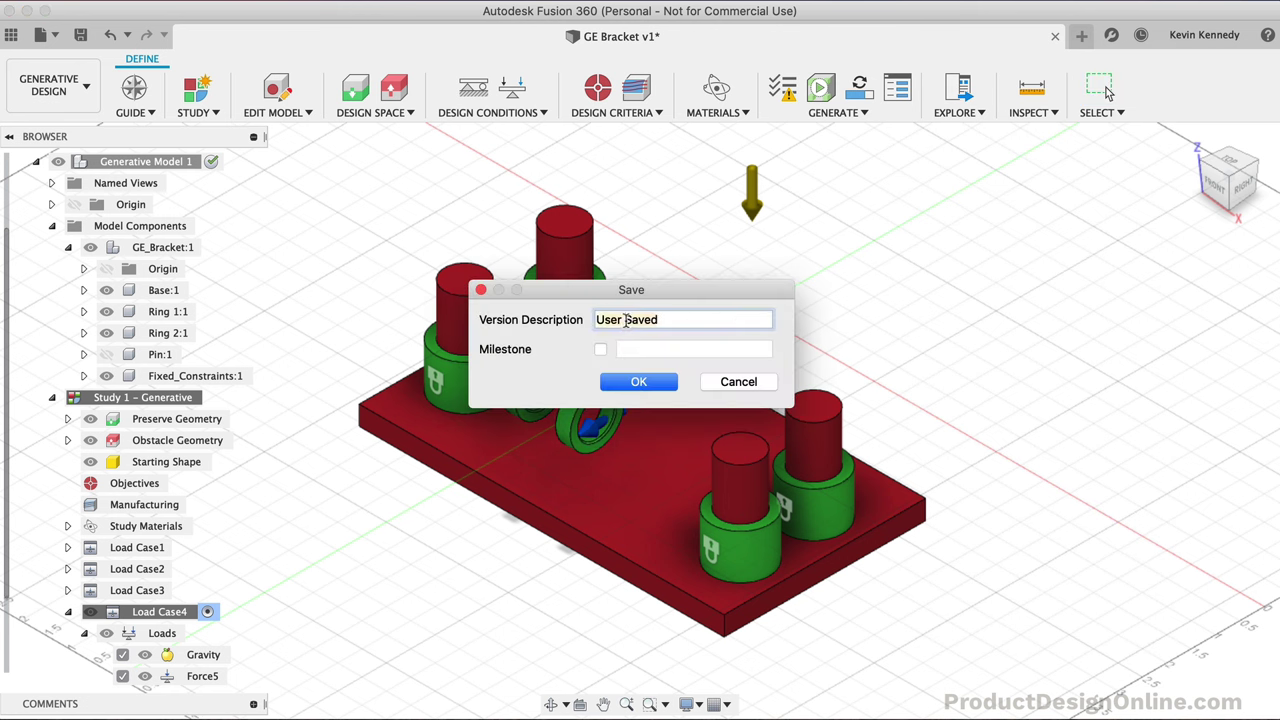
pyautogui.write('ready for study')
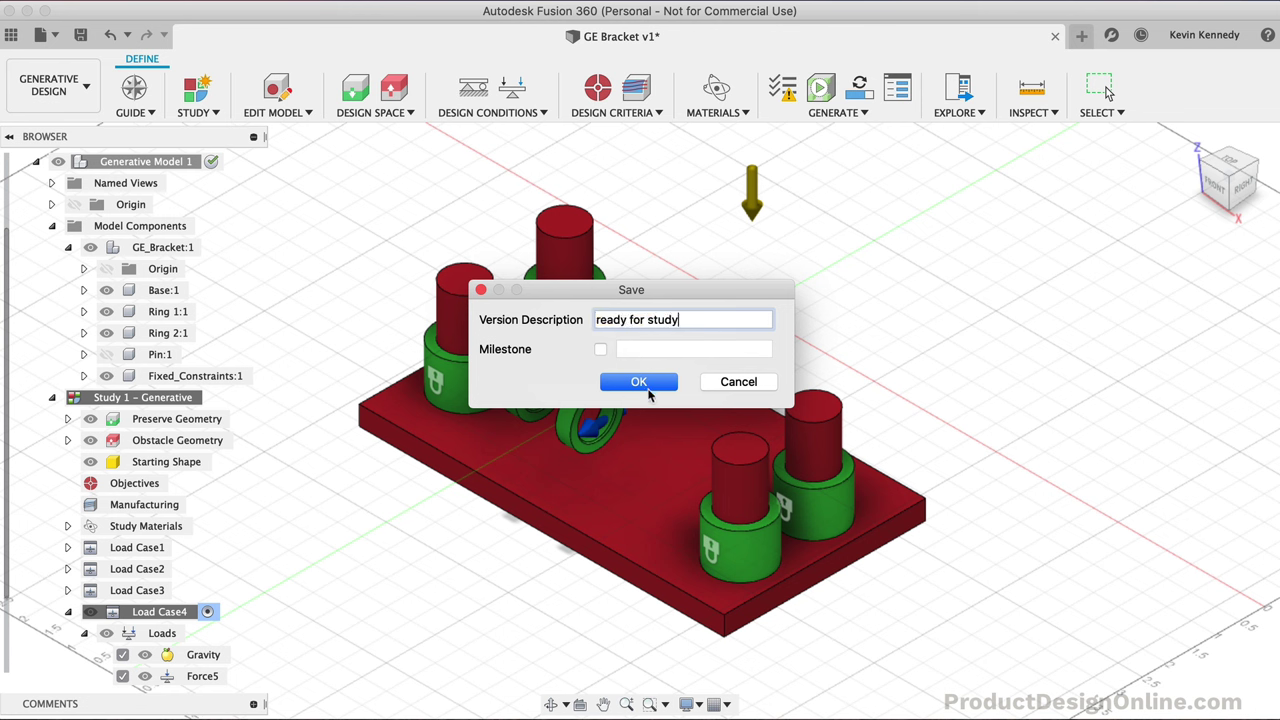
pyautogui.click(640, 382)
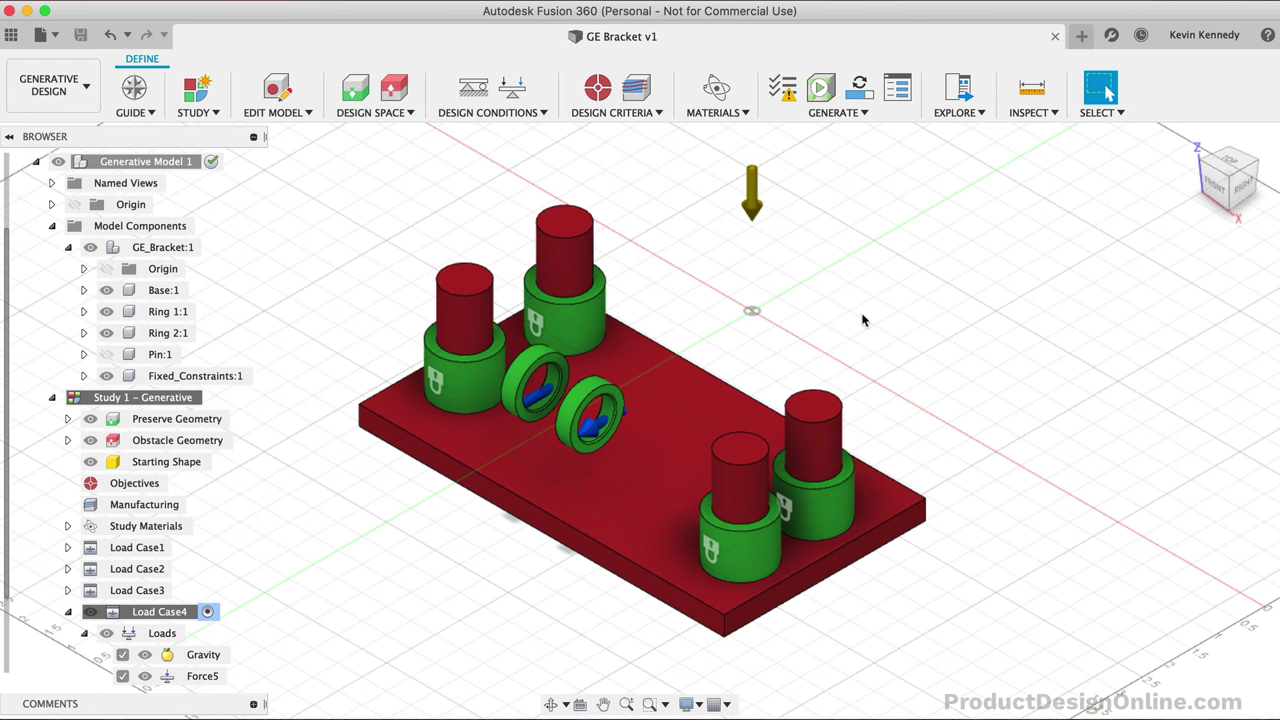
# Make the hidden Pin:1 visible after the Pre-check warning, then rerun Pre-check until it passes
pyautogui.click(784, 90)
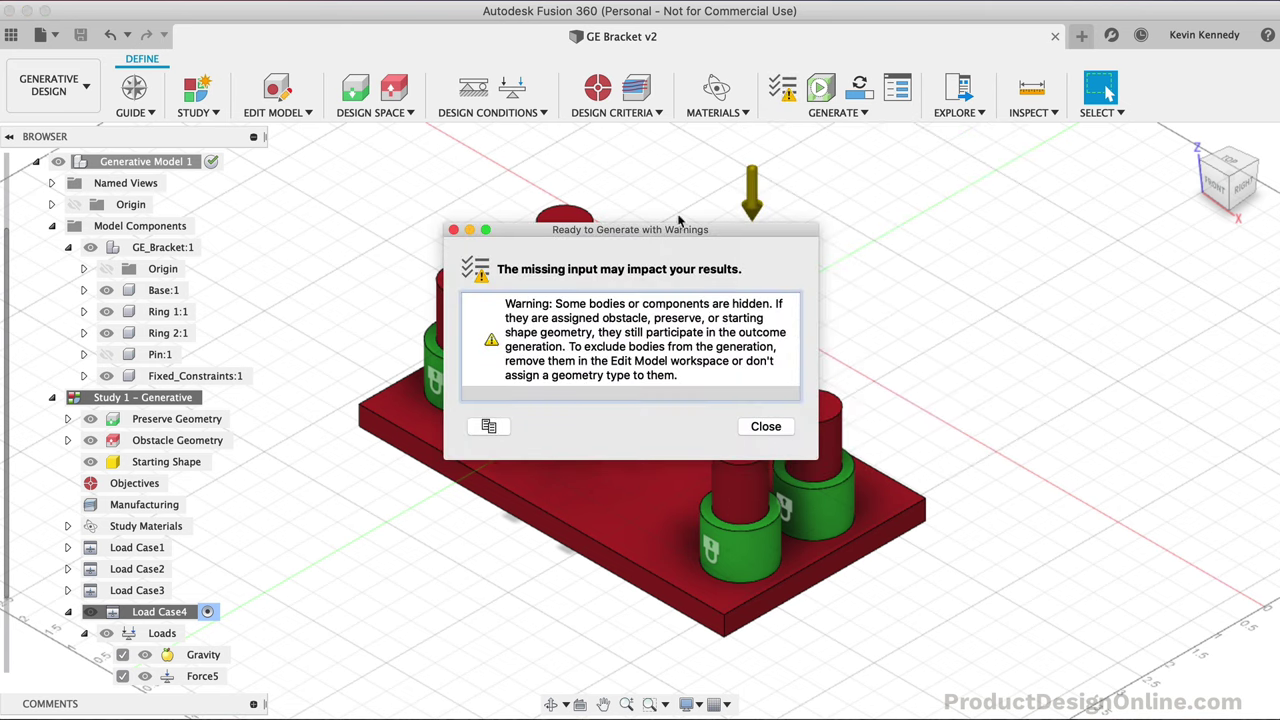
pyautogui.click(762, 427)
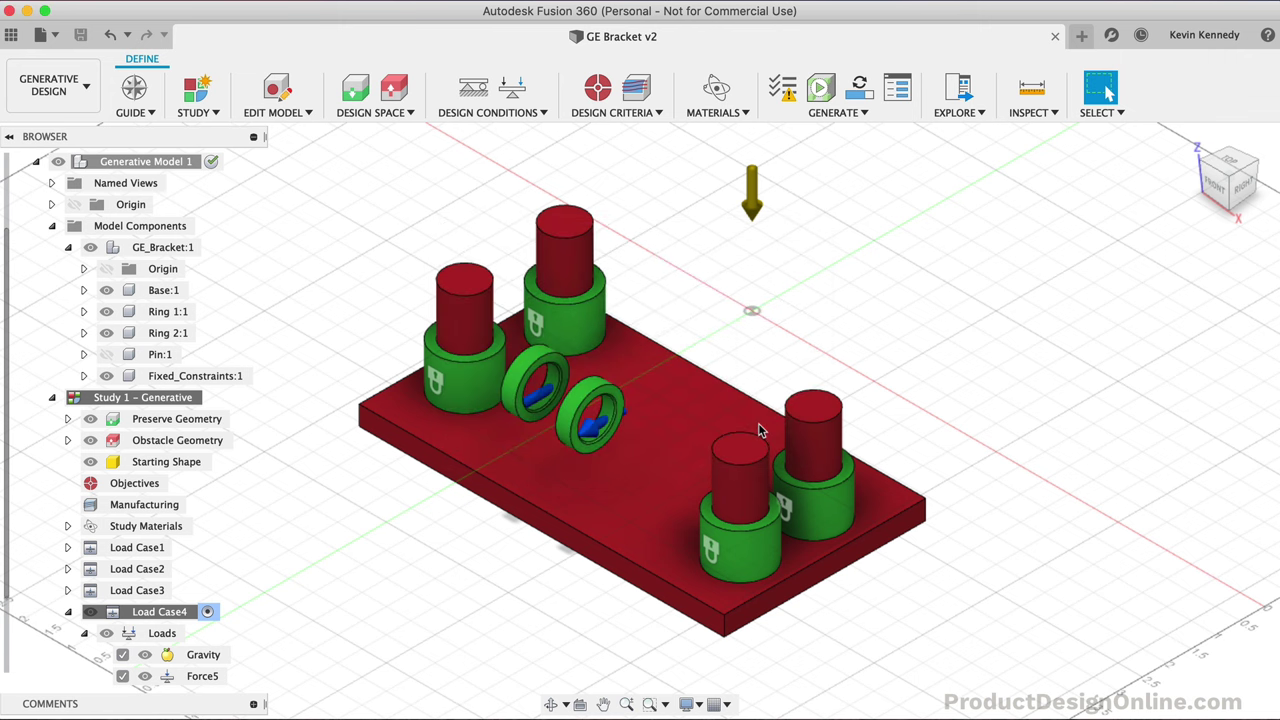
pyautogui.click(160, 354)
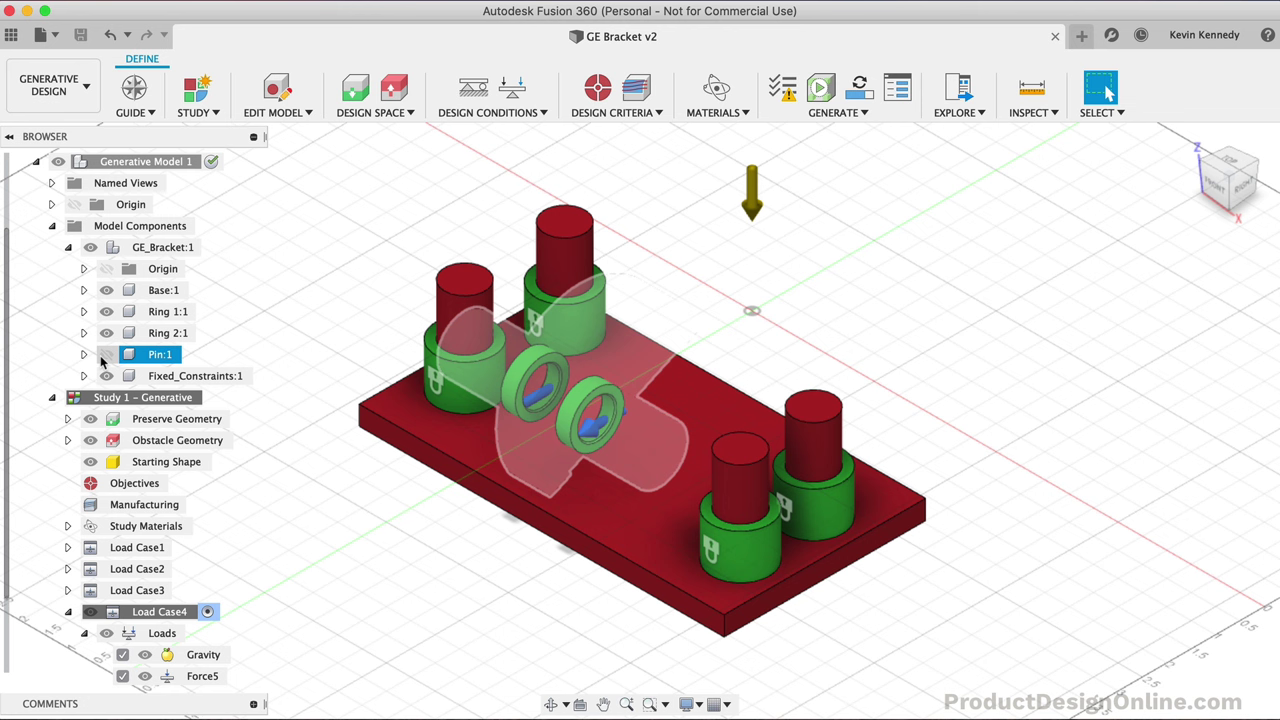
pyautogui.click(106, 355)
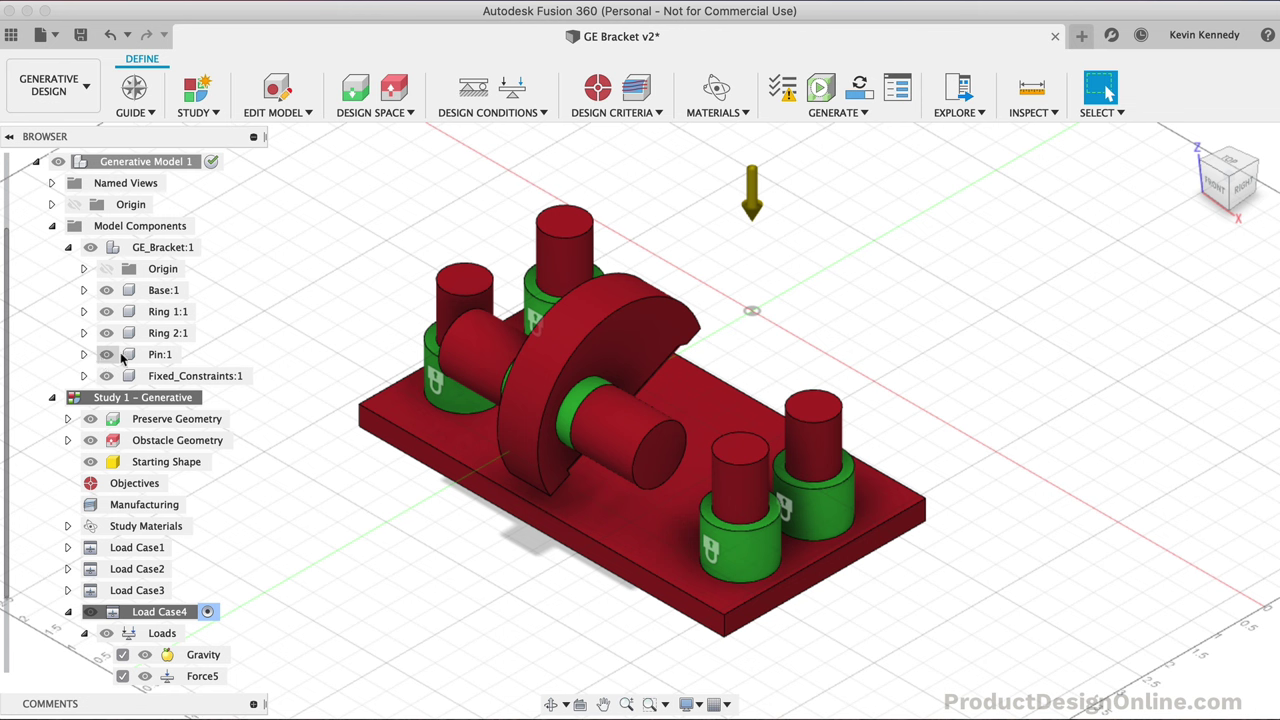
pyautogui.click(778, 92)
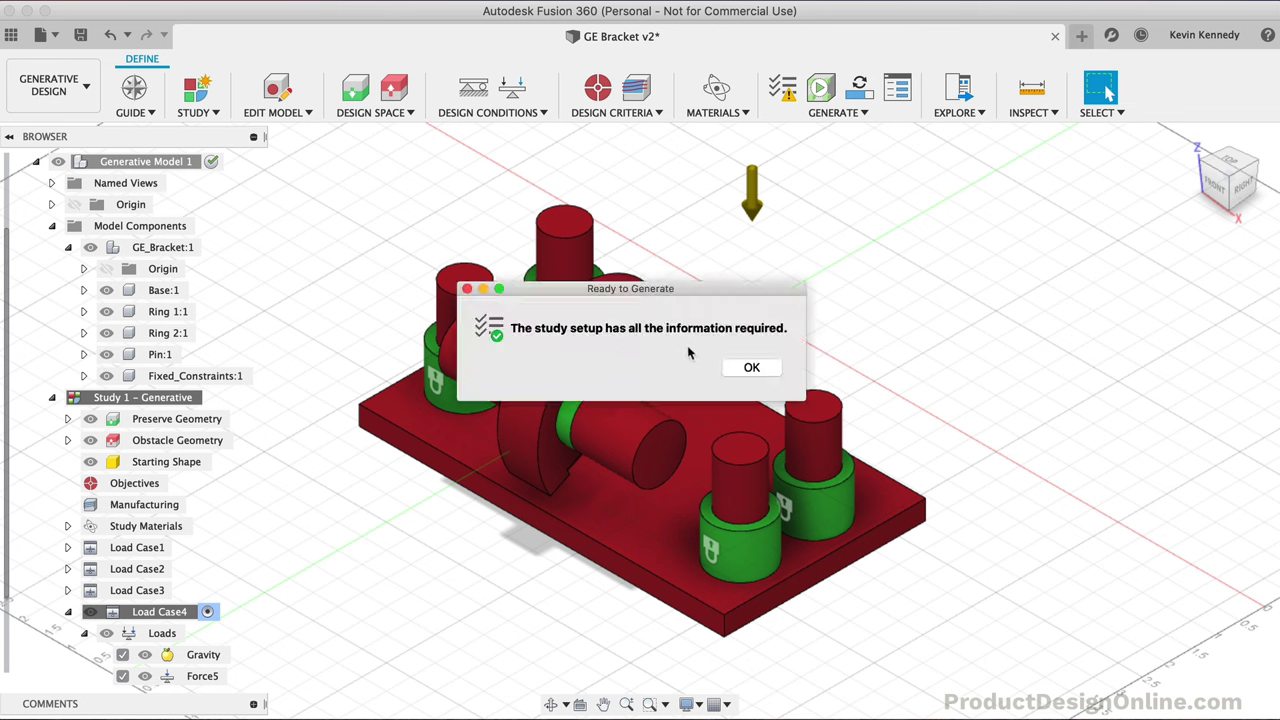
pyautogui.click(737, 367)
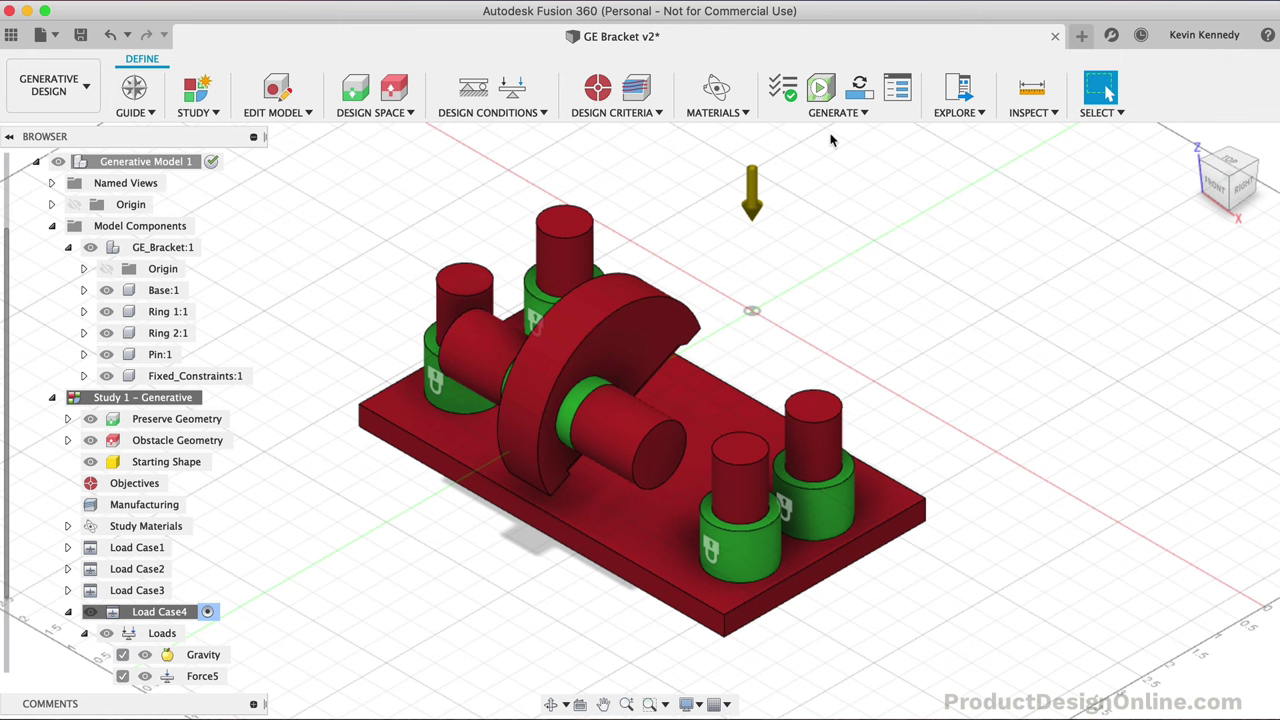
# Start cloud generation of Study 1 with Generate 1 Study
pyautogui.click(860, 92)
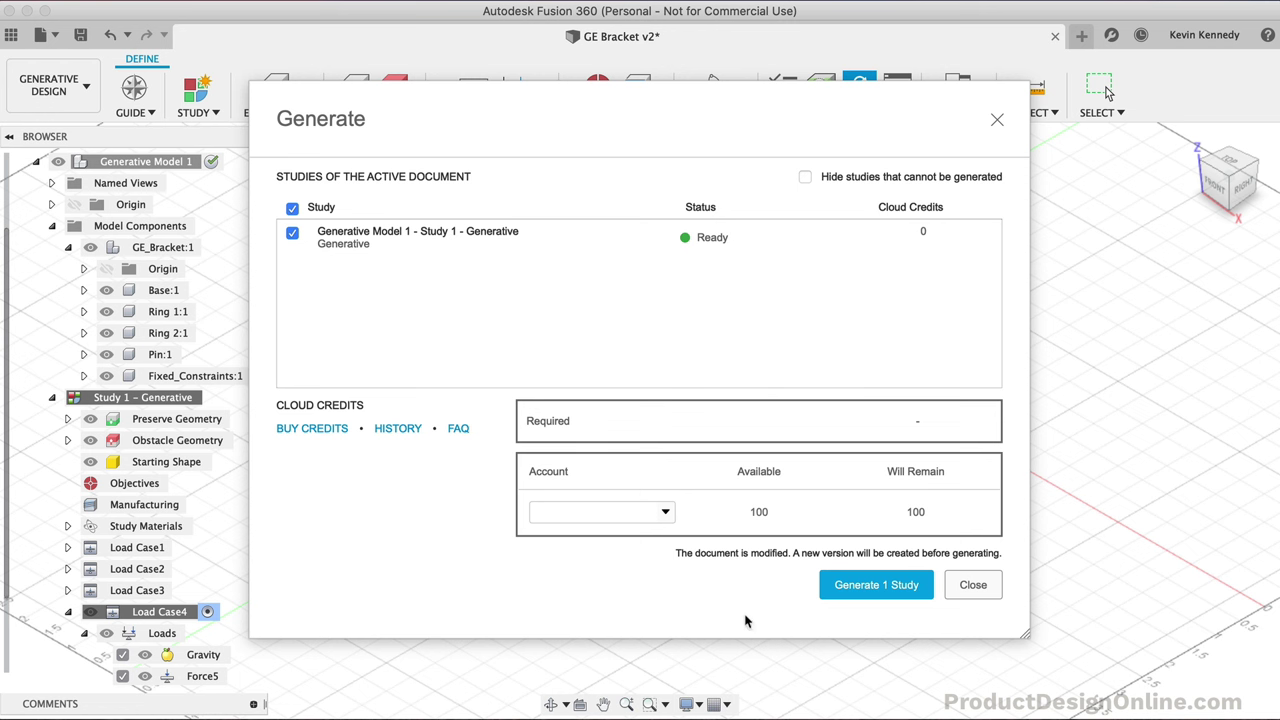
pyautogui.click(857, 587)
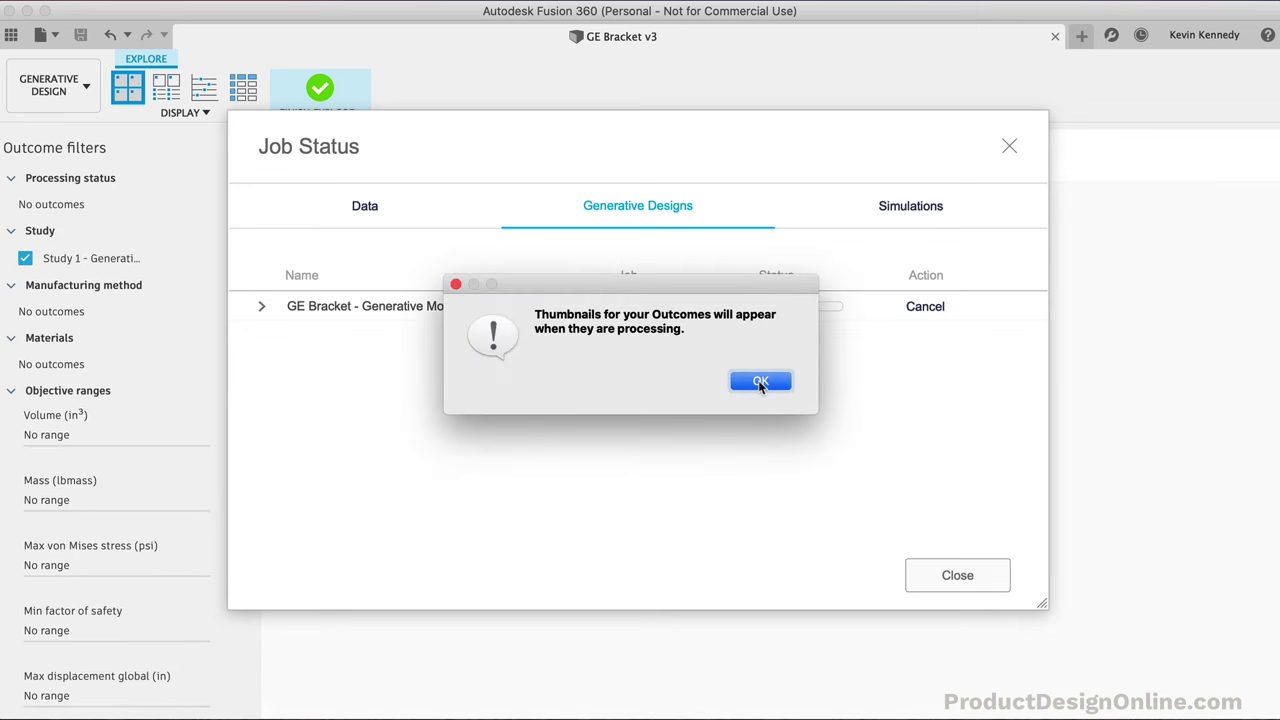
# Dismiss the thumbnails alert and Job Status window, then wait for the 15 converged outcomes
pyautogui.click(760, 382)
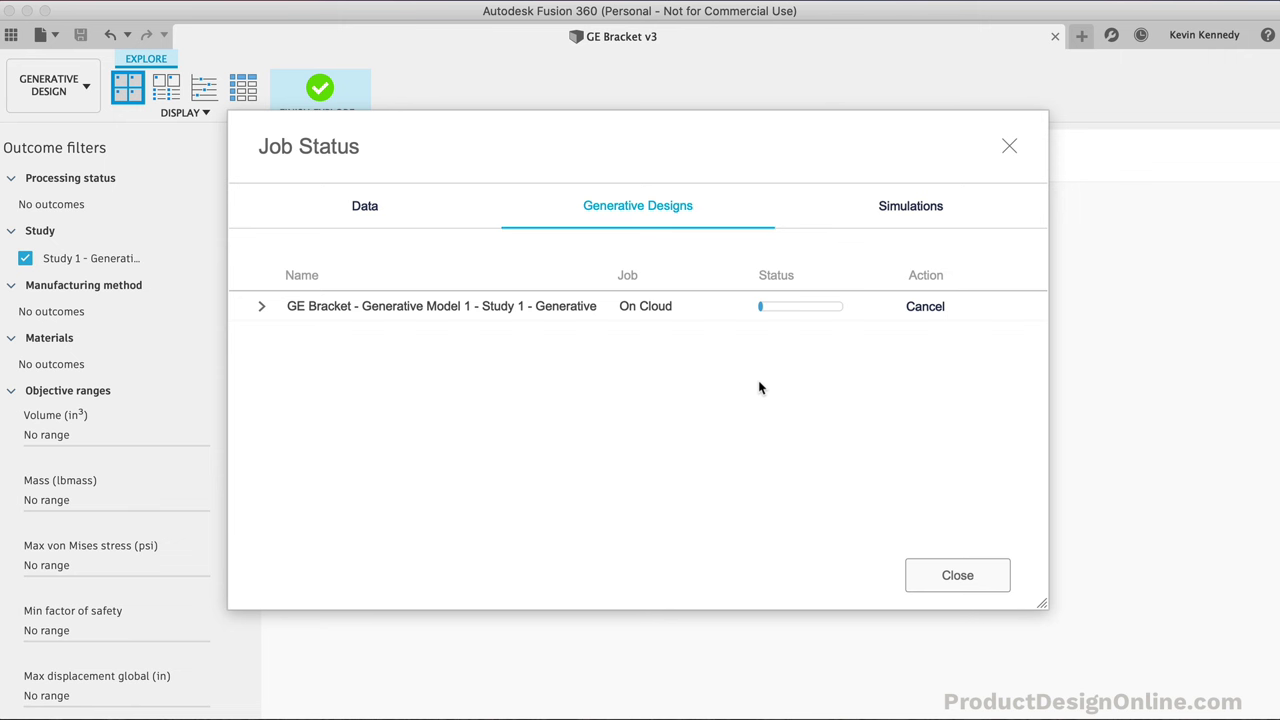
pyautogui.moveTo(455, 133); pyautogui.dragTo(526, 214)
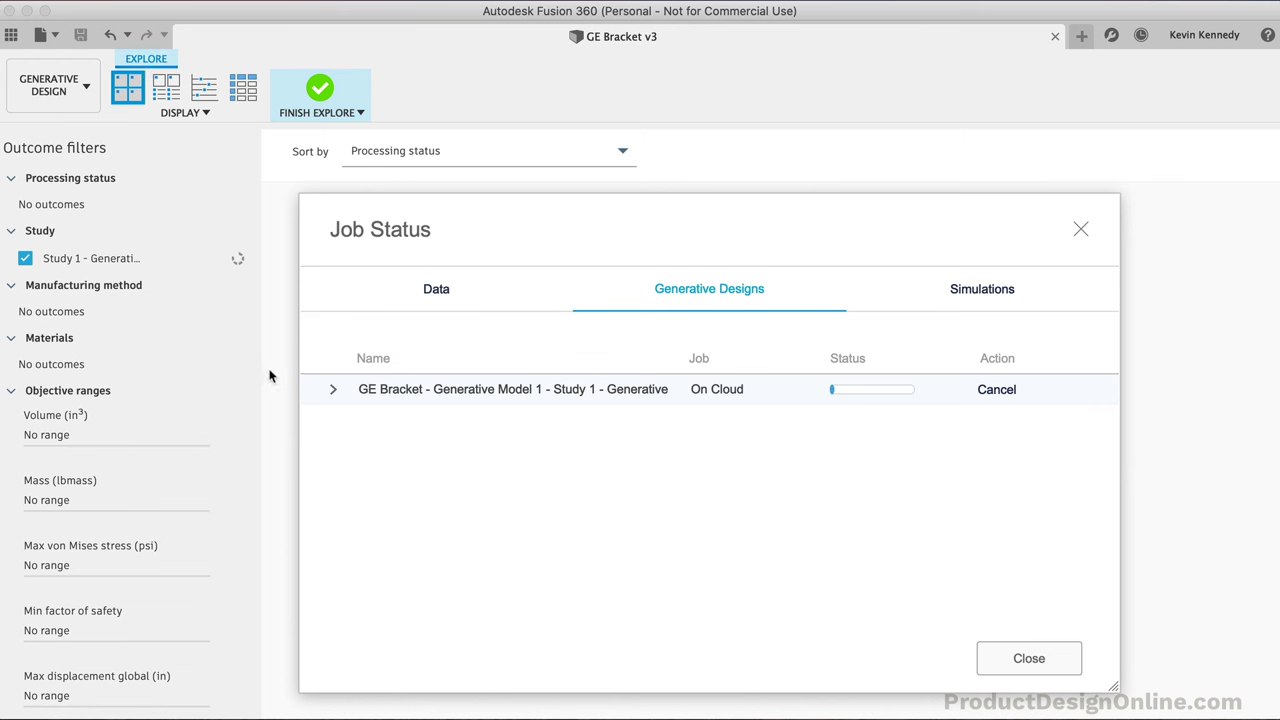
pyautogui.click(989, 655)
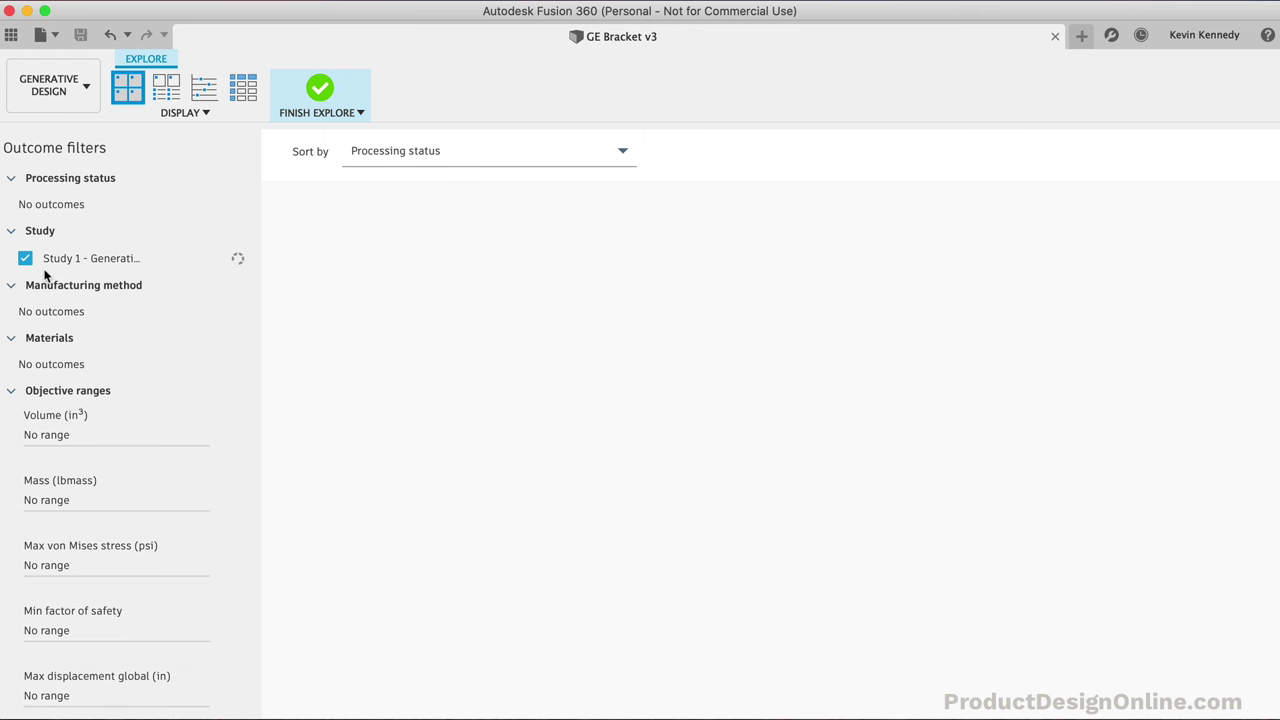
pyautogui.moveTo(227, 265)
pyautogui.moveTo(237, 260)
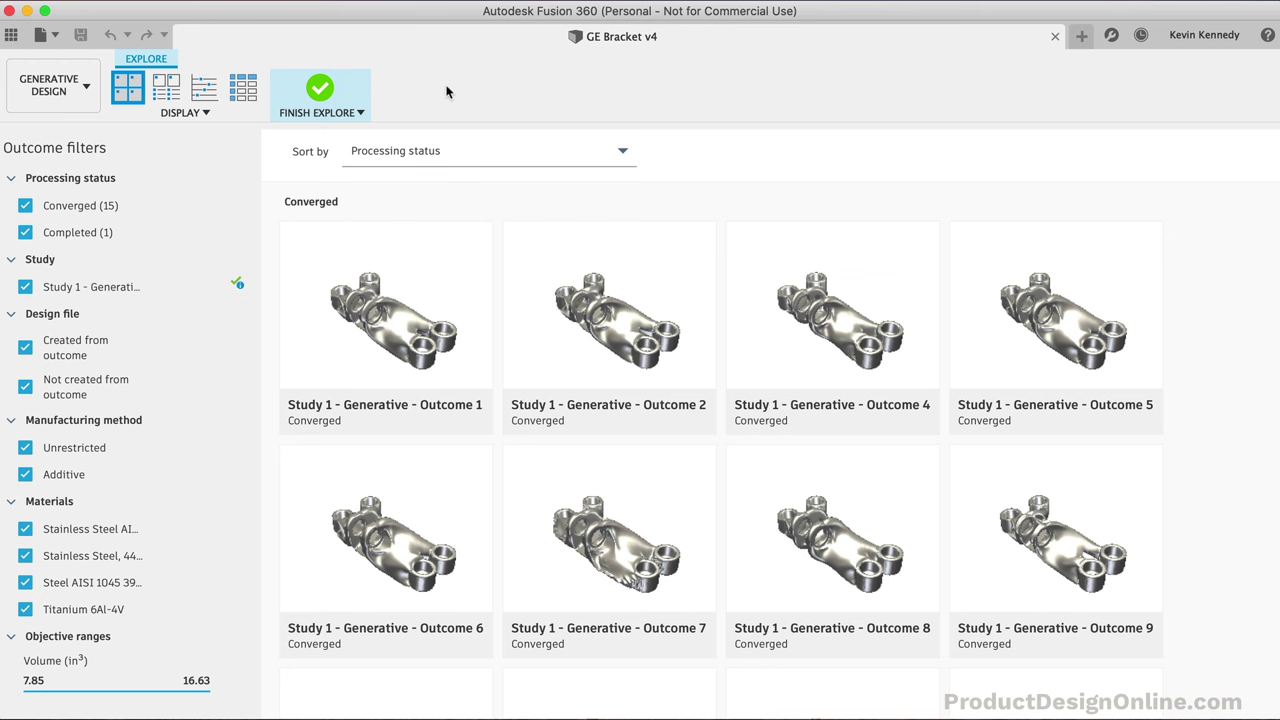
# Sort the outcomes by mass and lower the maximum mass filter to 3.168
pyautogui.click(520, 157)
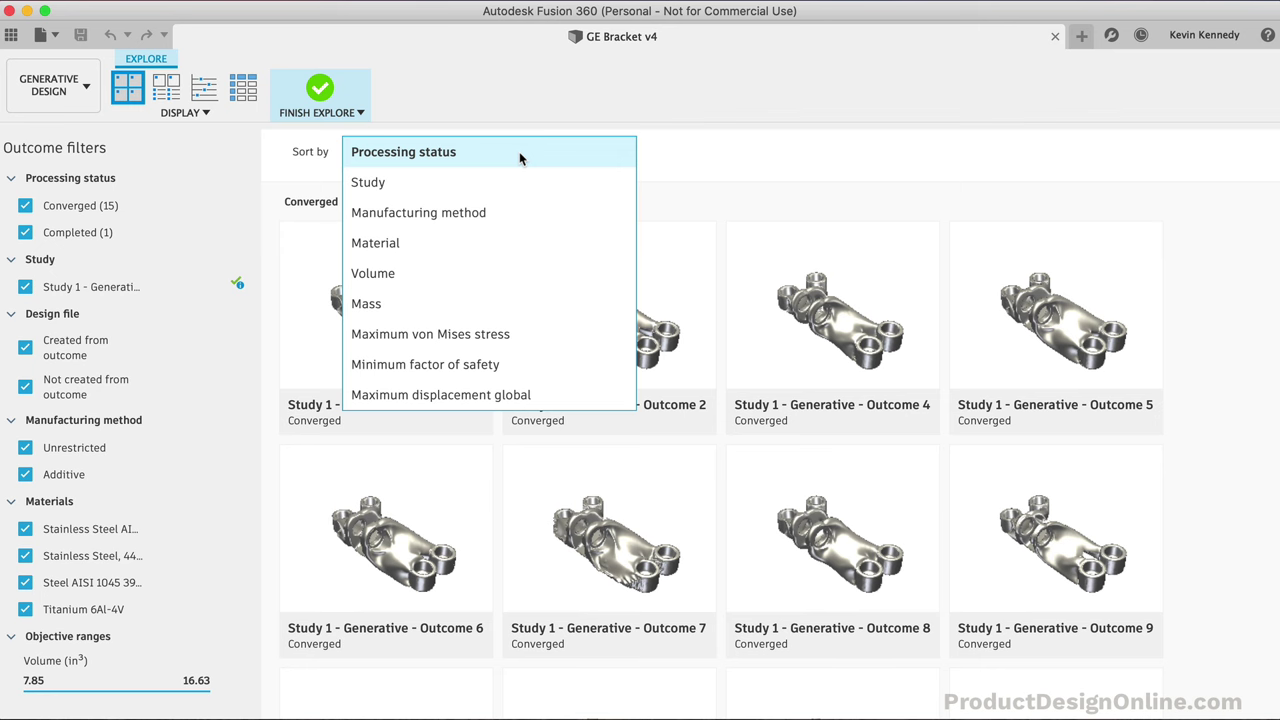
pyautogui.click(540, 300)
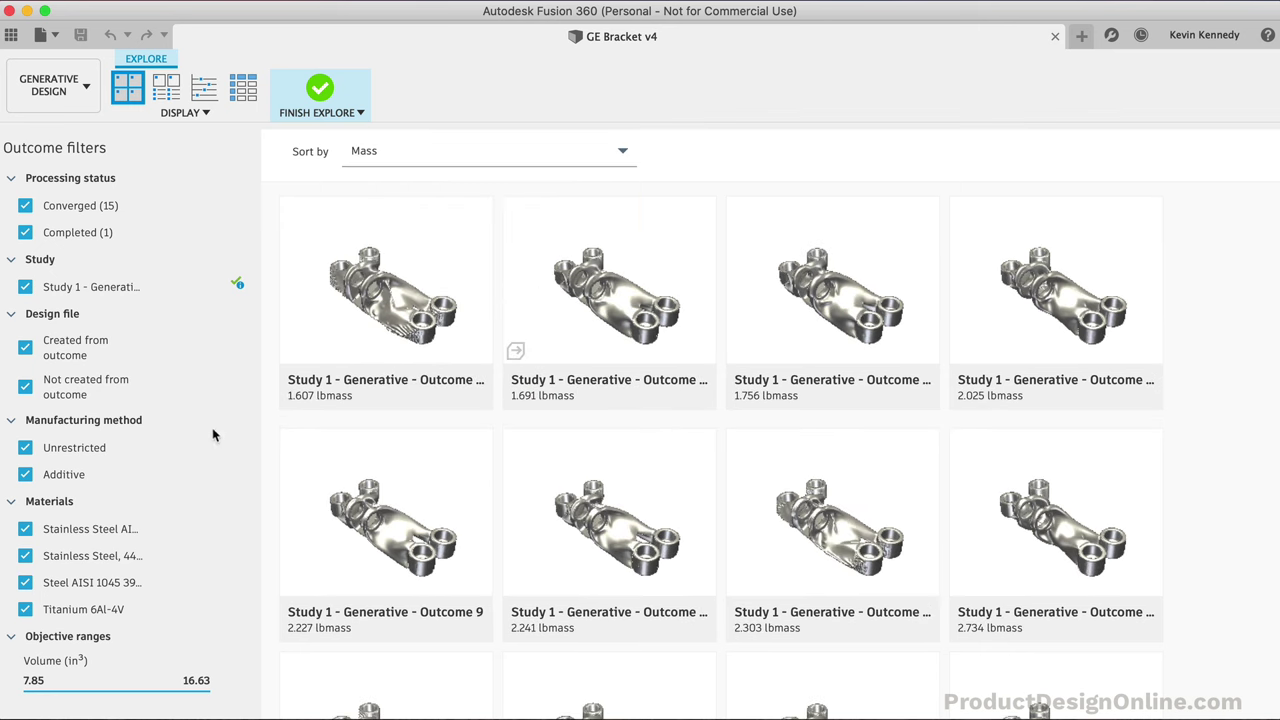
pyautogui.scroll(-5, 140, 500)
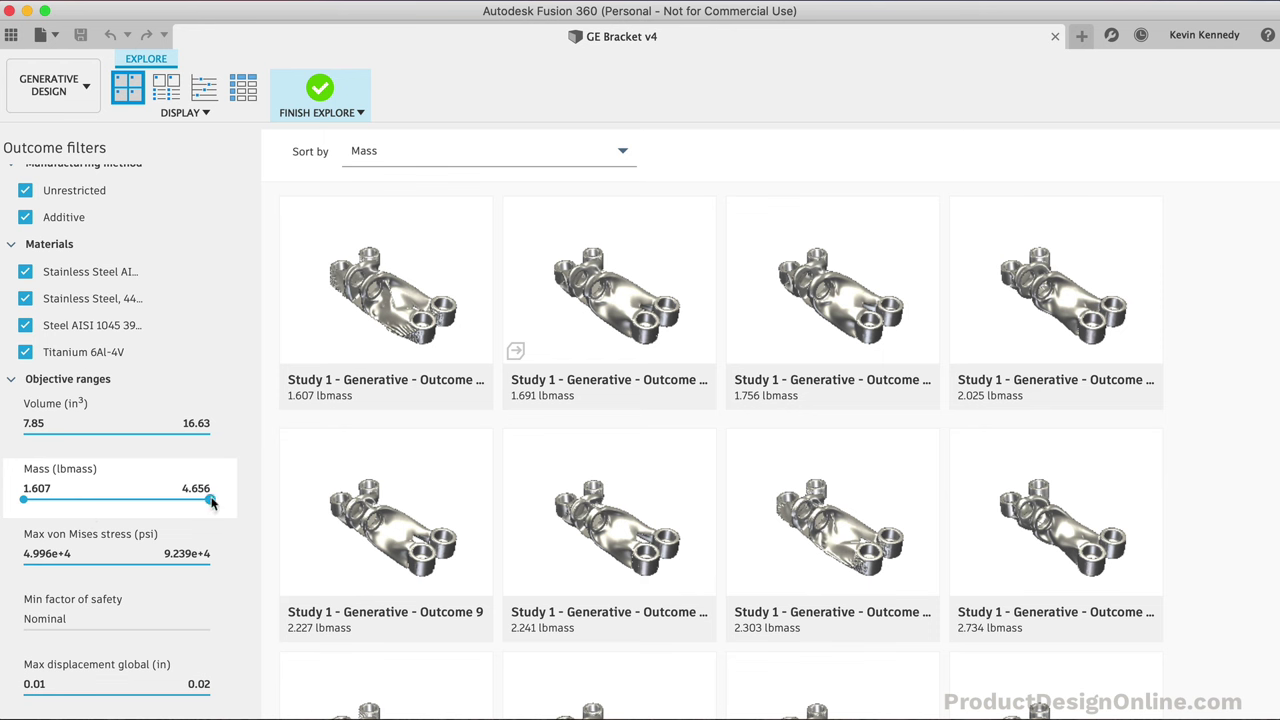
pyautogui.moveTo(210, 500); pyautogui.dragTo(98, 508)
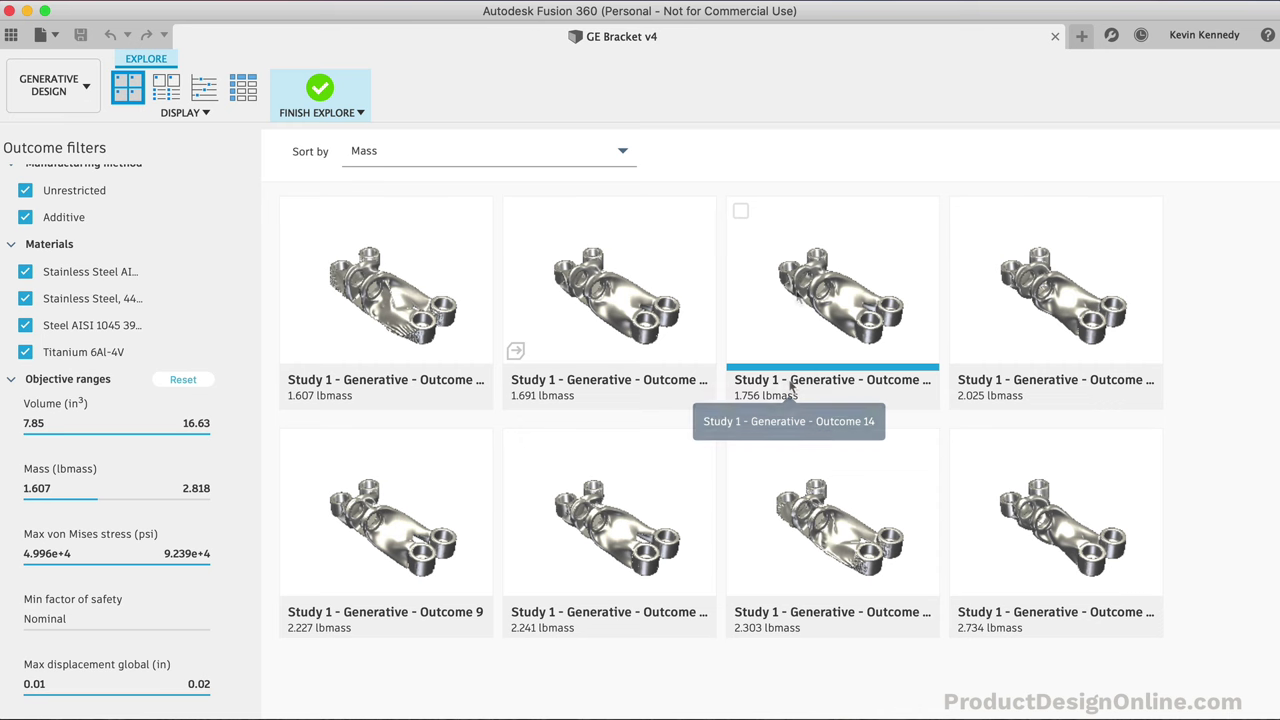
# Open Outcome 14, orbit its preview and scrub the iterations back to iteration 30
pyautogui.doubleClick(796, 290)
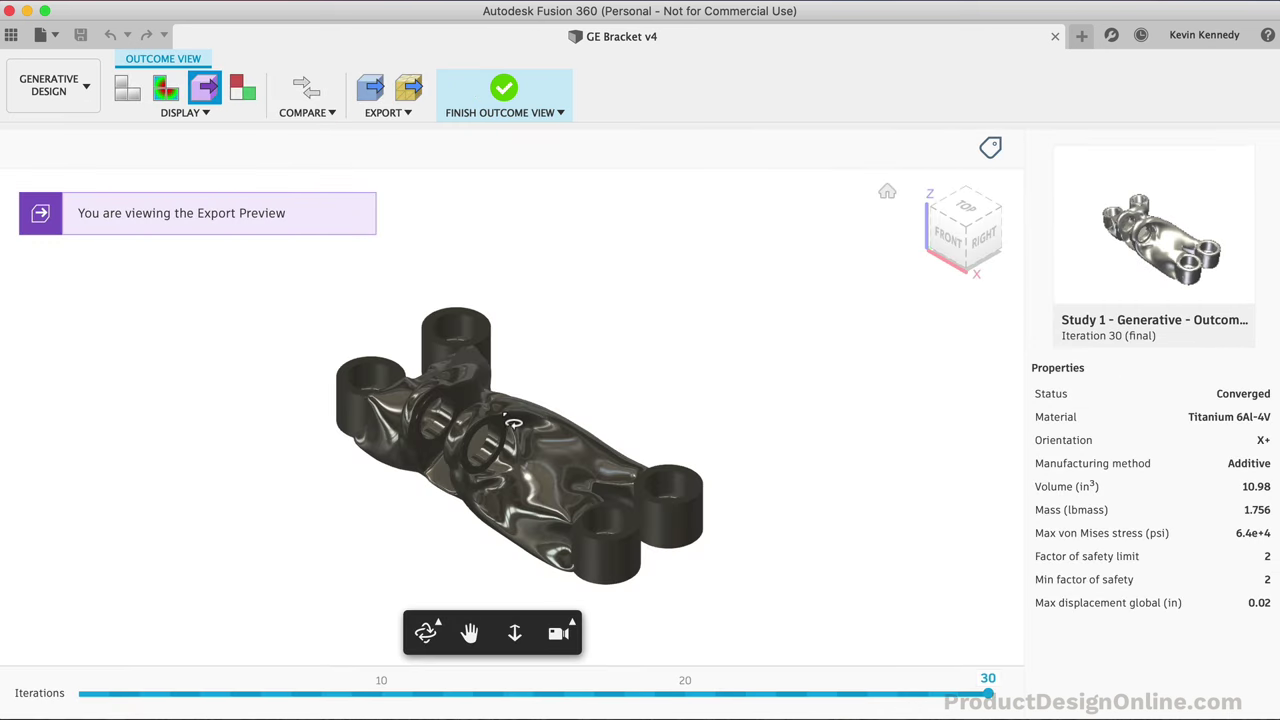
pyautogui.keyDown('shift'); pyautogui.moveTo(513, 424); pyautogui.dragTo(580, 490, button='middle'); pyautogui.keyUp('shift')
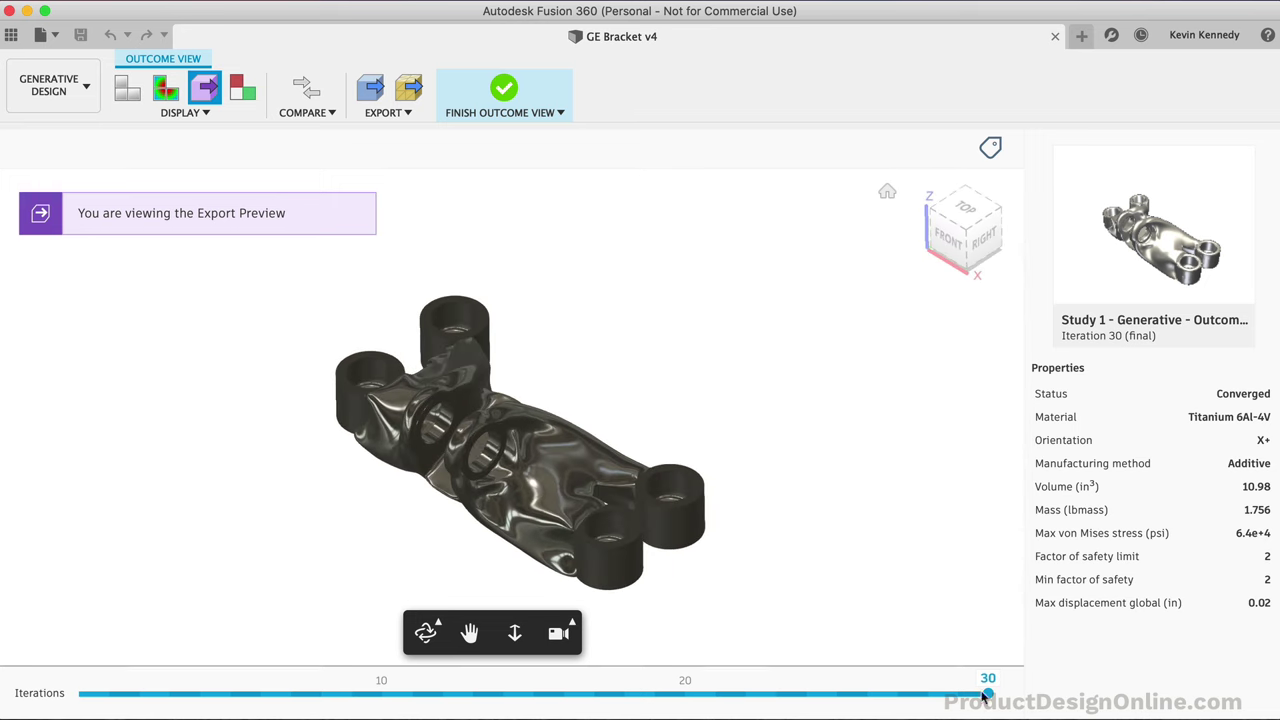
pyautogui.moveTo(988, 693)
pyautogui.mouseDown()
pyautogui.moveTo(622, 690)
pyautogui.moveTo(988, 693)
pyautogui.mouseUp()
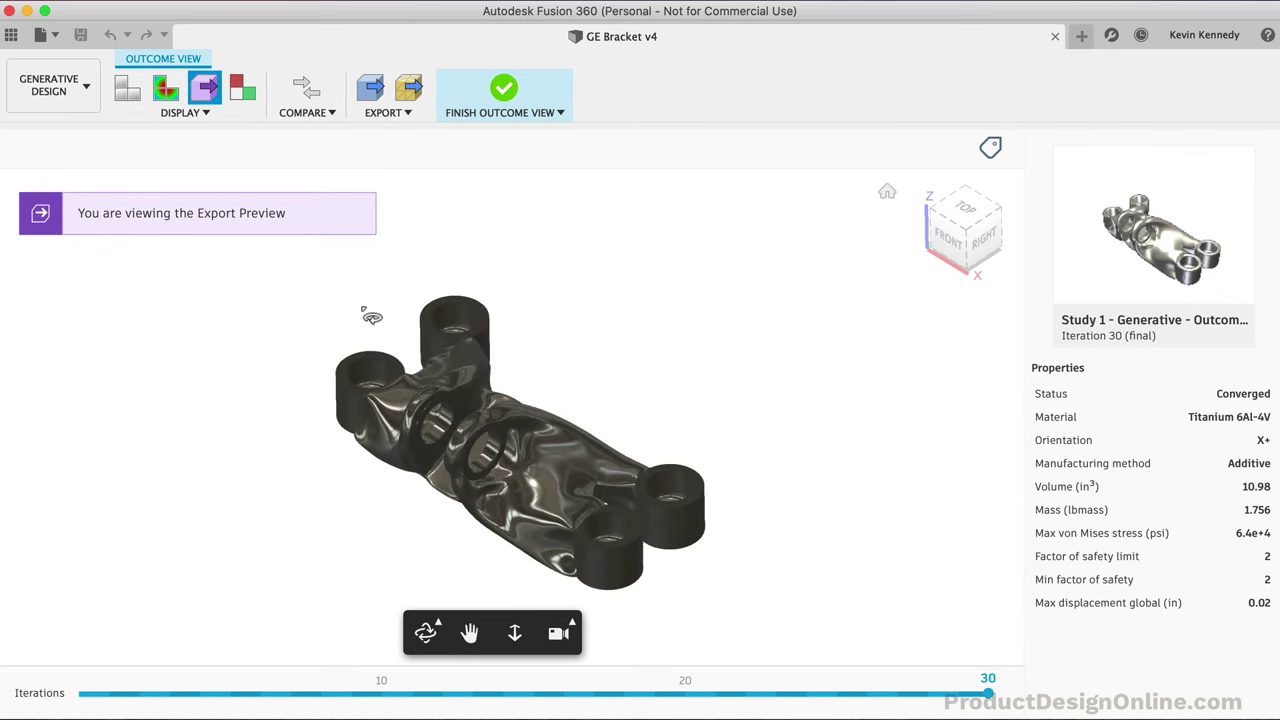
# Compare Outcome 14 side by side with Outcome 16, then close the Outcome 16 pane
pyautogui.click(303, 97)
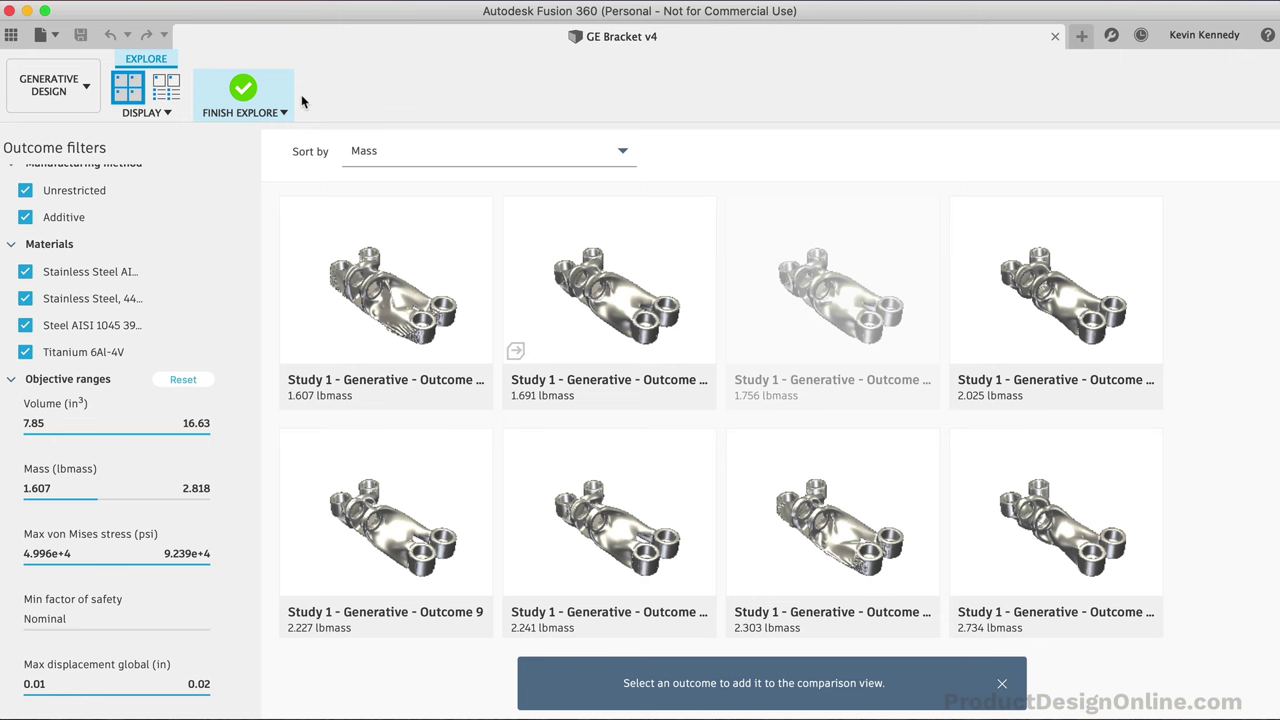
pyautogui.click(987, 281)
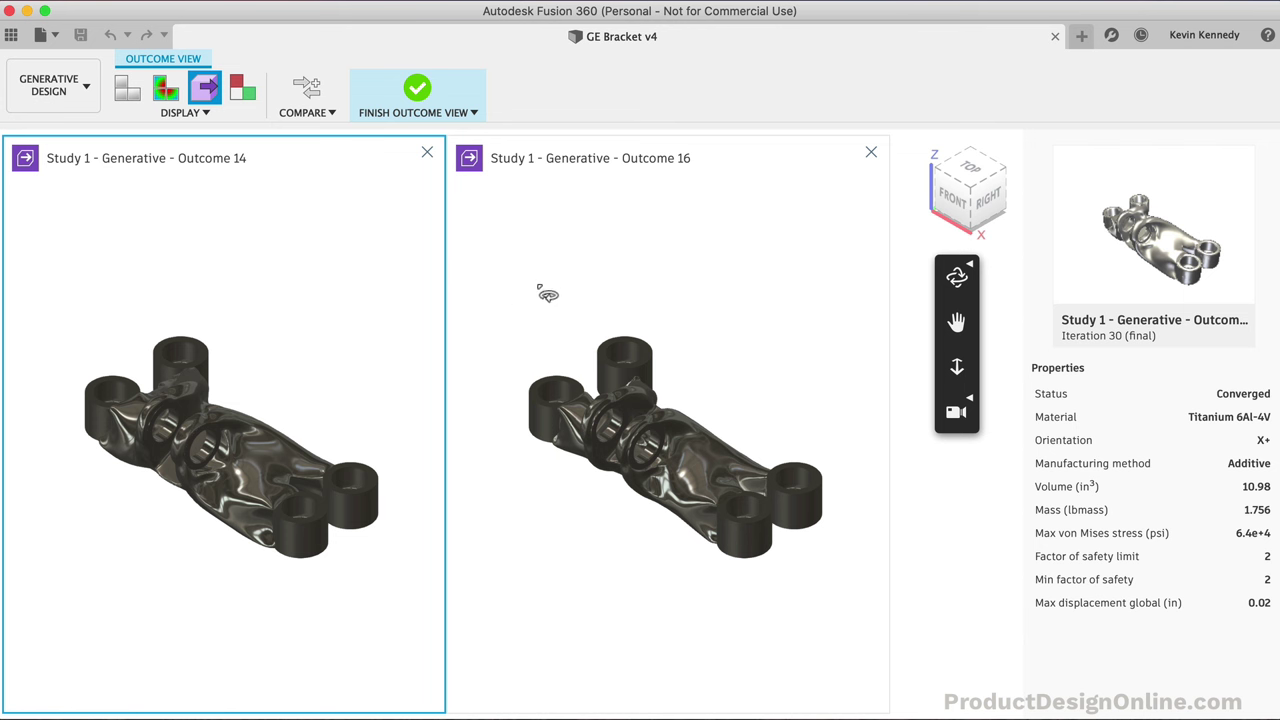
pyautogui.click(868, 154)
# Show Outcome 14 colored by stress, briefly overlaying the design space, and orbit to inspect it
pyautogui.click(167, 90)
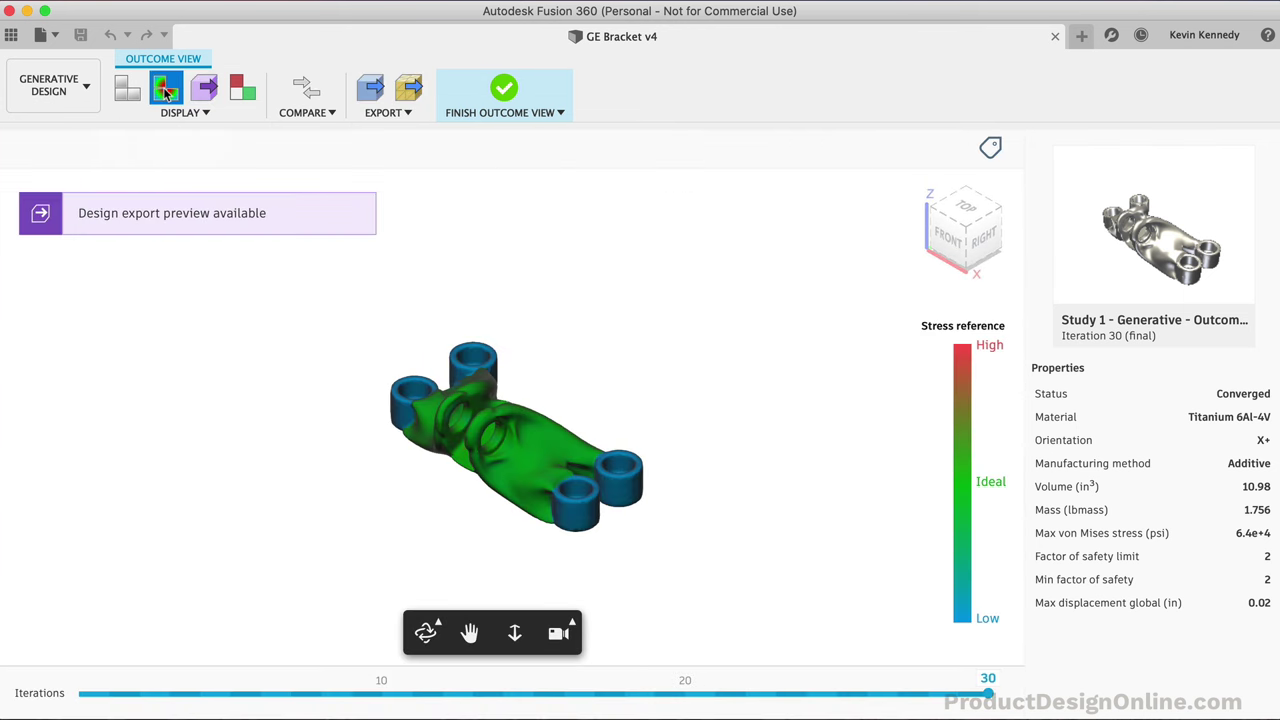
pyautogui.click(242, 91)
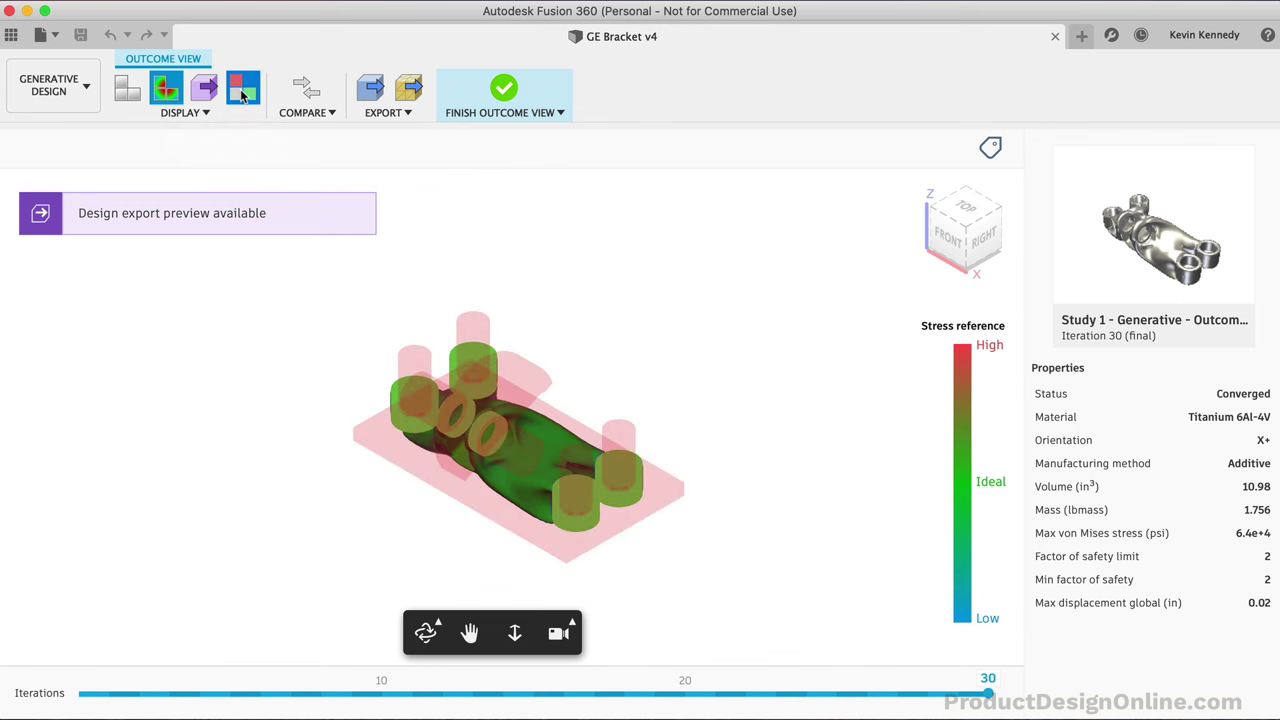
pyautogui.click(242, 91)
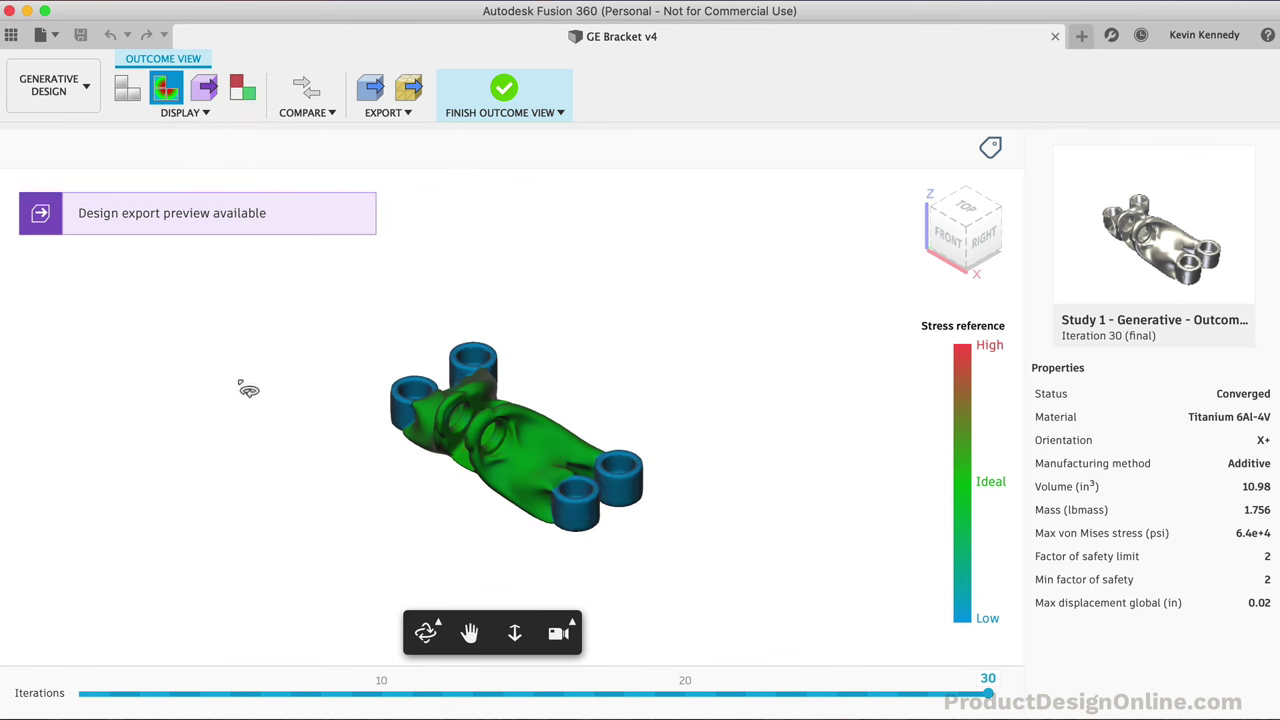
pyautogui.moveTo(486, 441); pyautogui.dragTo(531, 463)
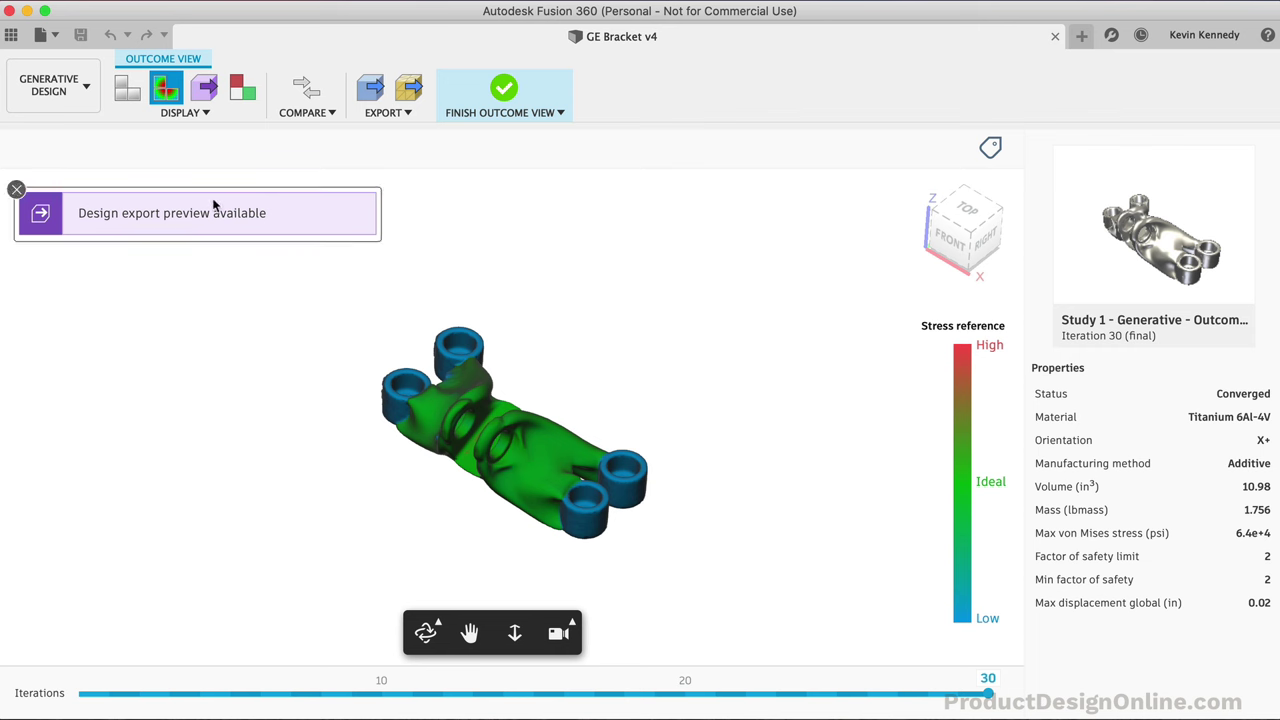
# Return to Model View, create a new design from the outcome, and close the job status list
pyautogui.click(178, 113)
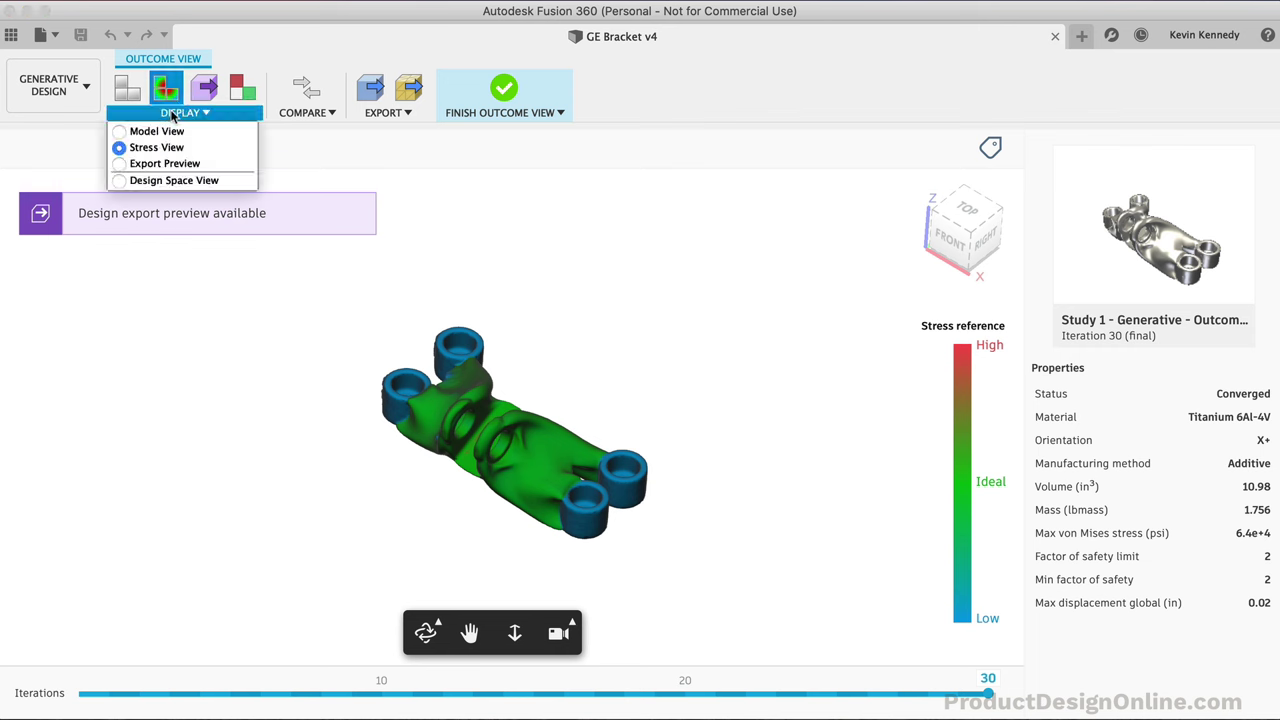
pyautogui.click(145, 131)
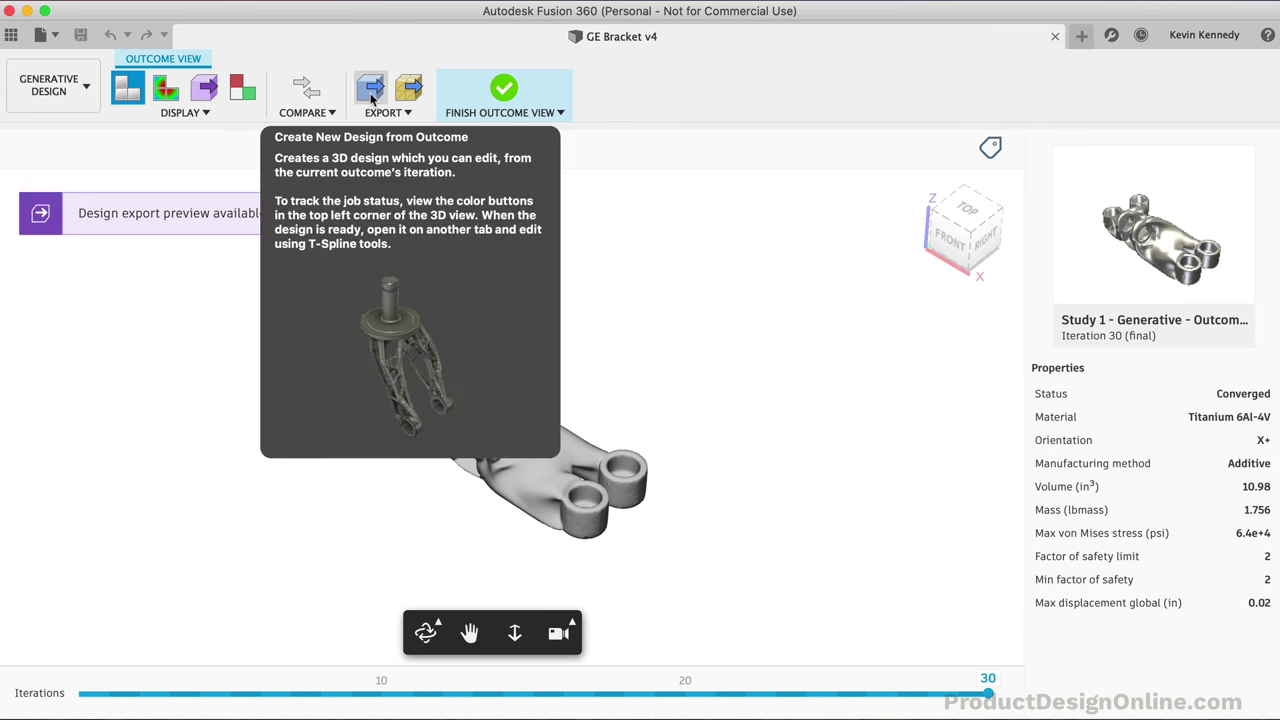
pyautogui.click(371, 90)
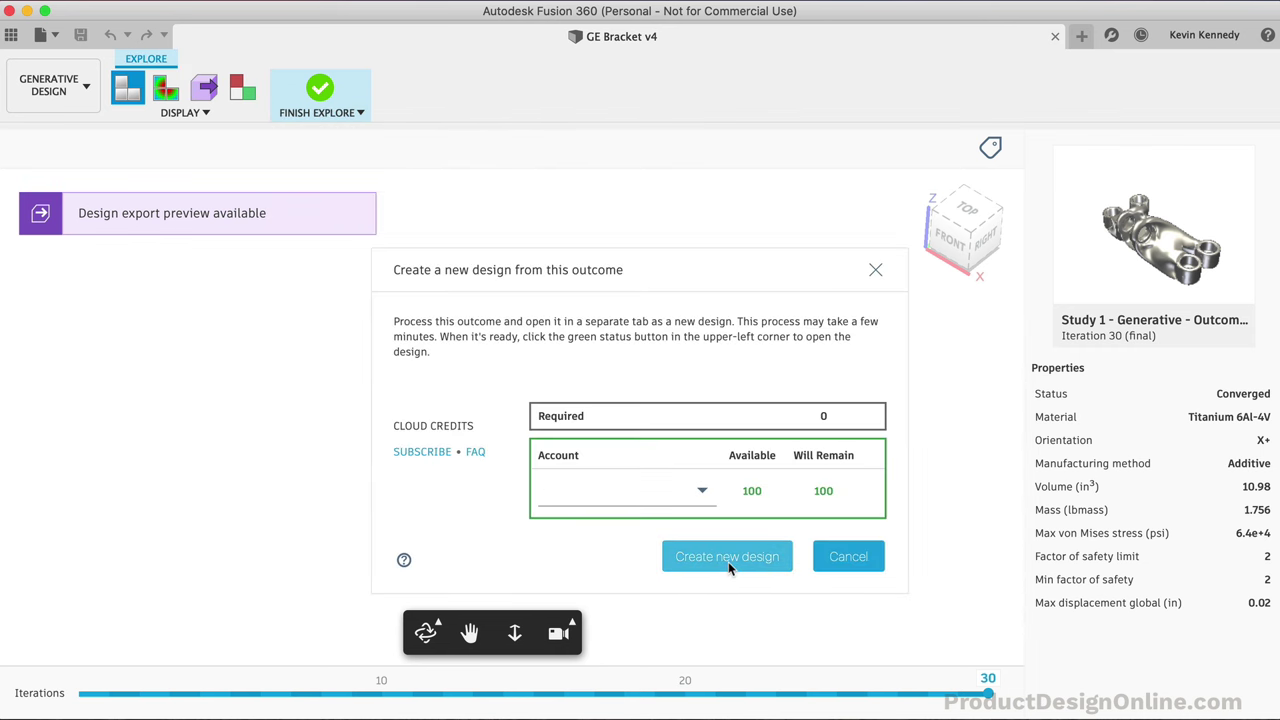
pyautogui.click(728, 563)
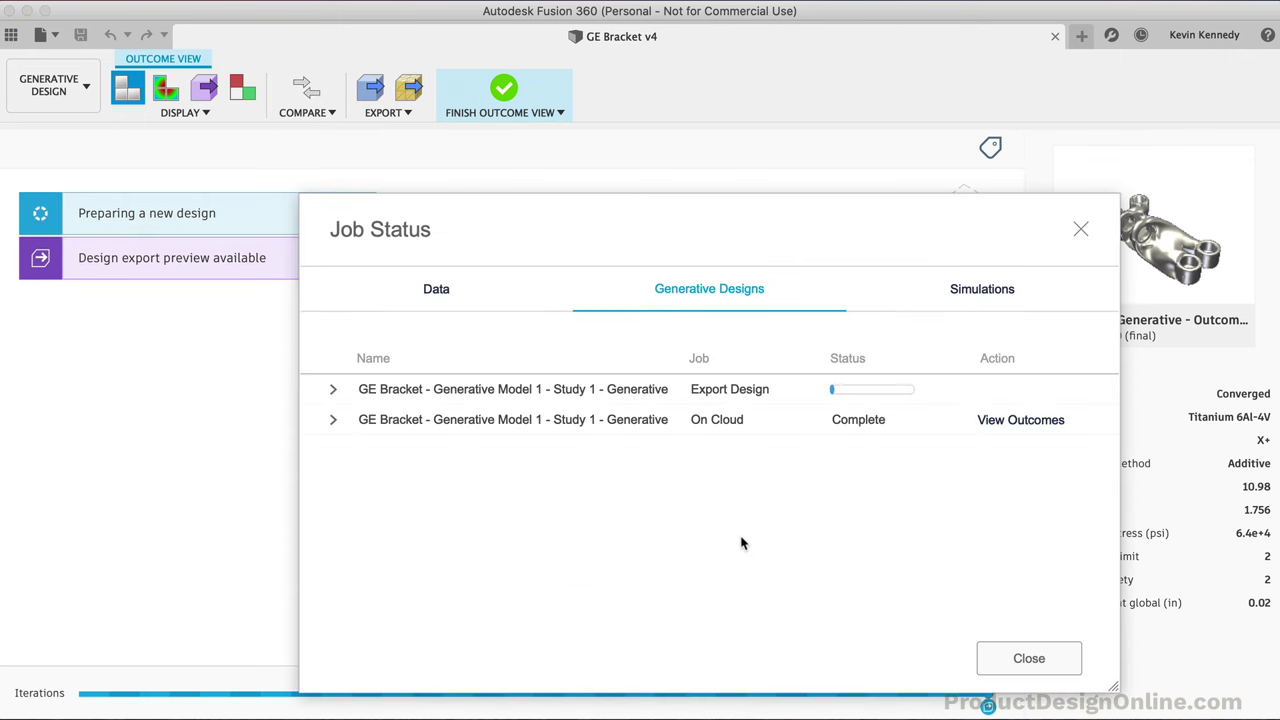
pyautogui.click(1080, 232)
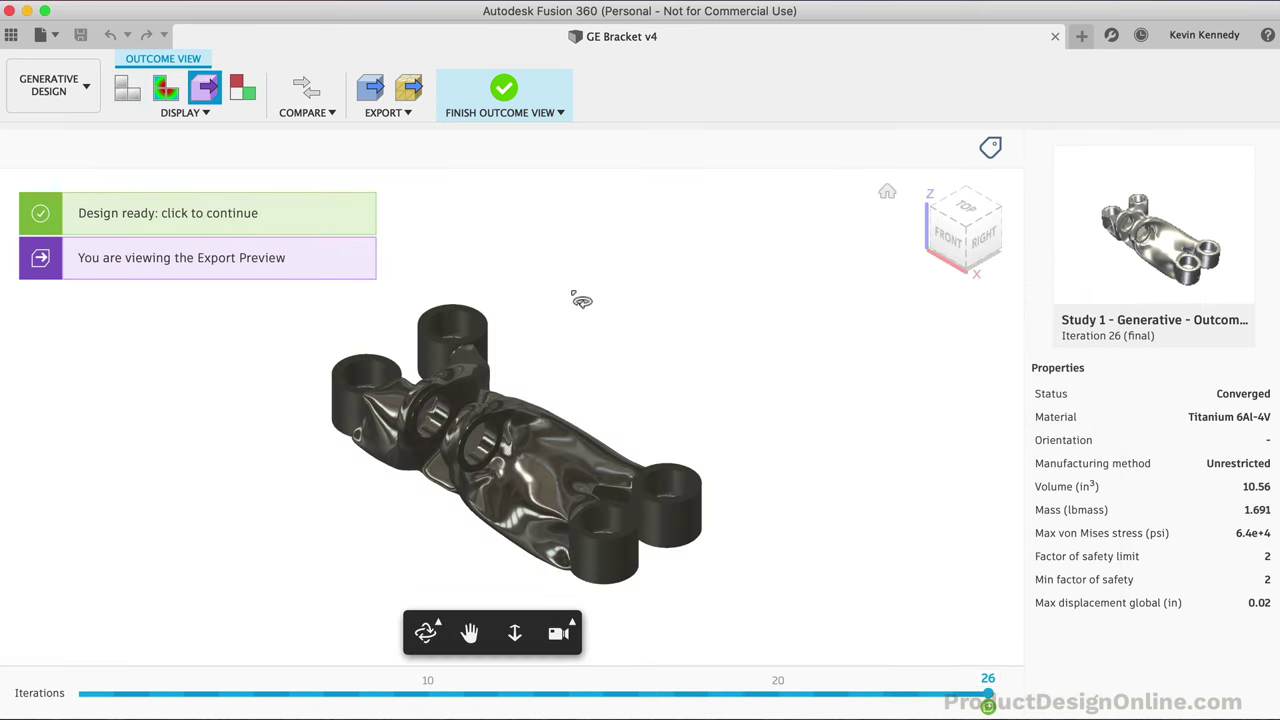
# Open the ready exported design in a new tab and orbit the bracket
pyautogui.click(296, 213)
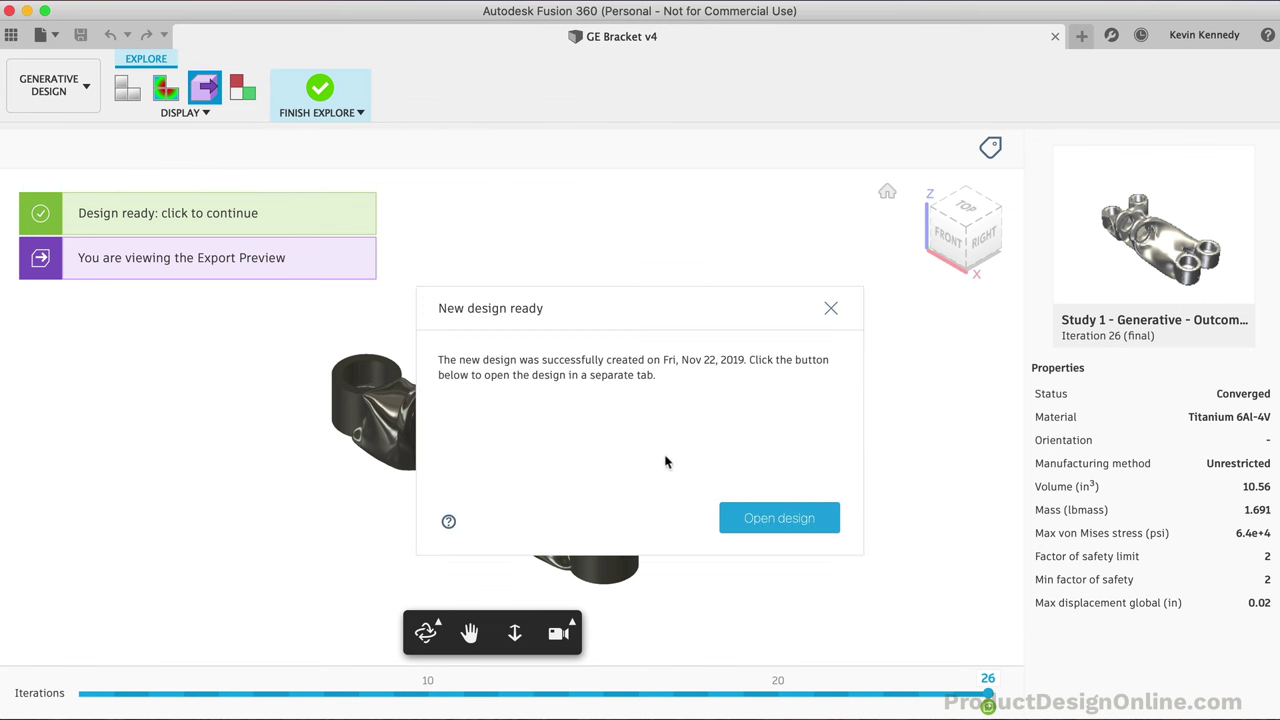
pyautogui.click(771, 527)
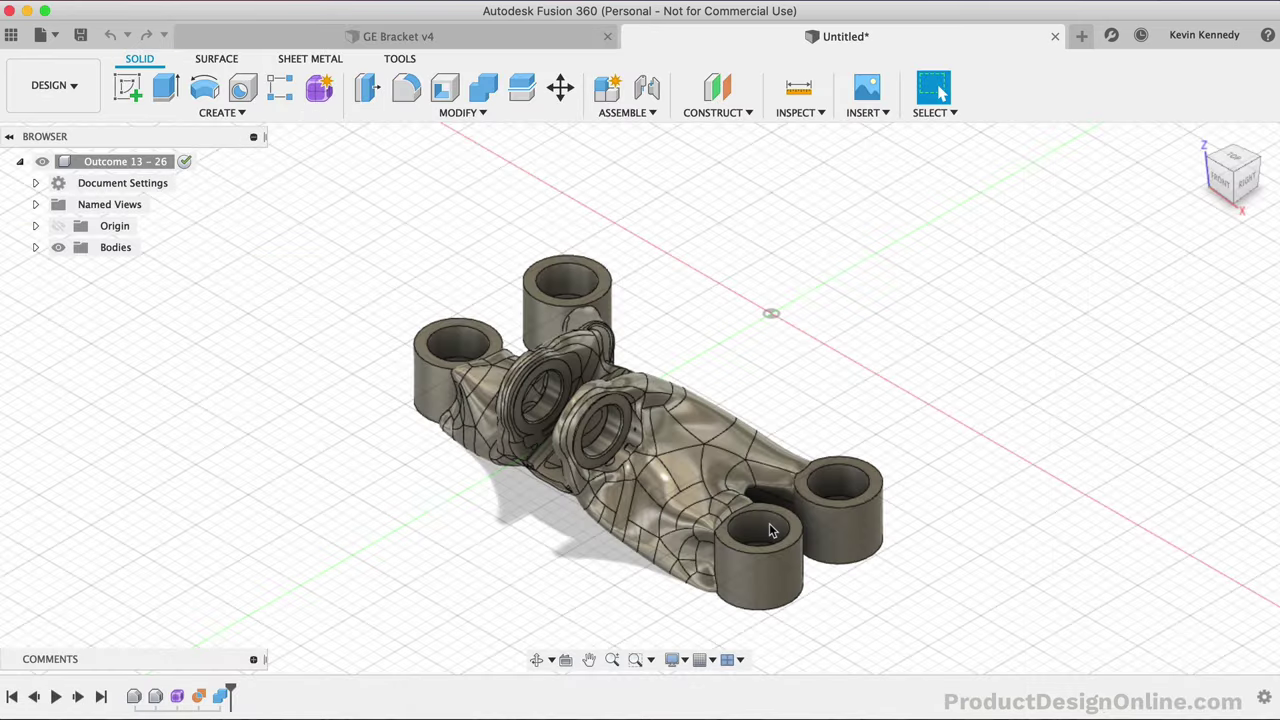
pyautogui.click(537, 660)
pyautogui.moveTo(566, 571)
pyautogui.mouseDown()
pyautogui.moveTo(529, 674)
pyautogui.moveTo(634, 503)
pyautogui.moveTo(760, 543)
pyautogui.moveTo(446, 449)
pyautogui.moveTo(434, 534)
pyautogui.moveTo(600, 580)
pyautogui.moveTo(591, 563)
pyautogui.moveTo(566, 563)
pyautogui.moveTo(571, 577)
pyautogui.mouseUp()
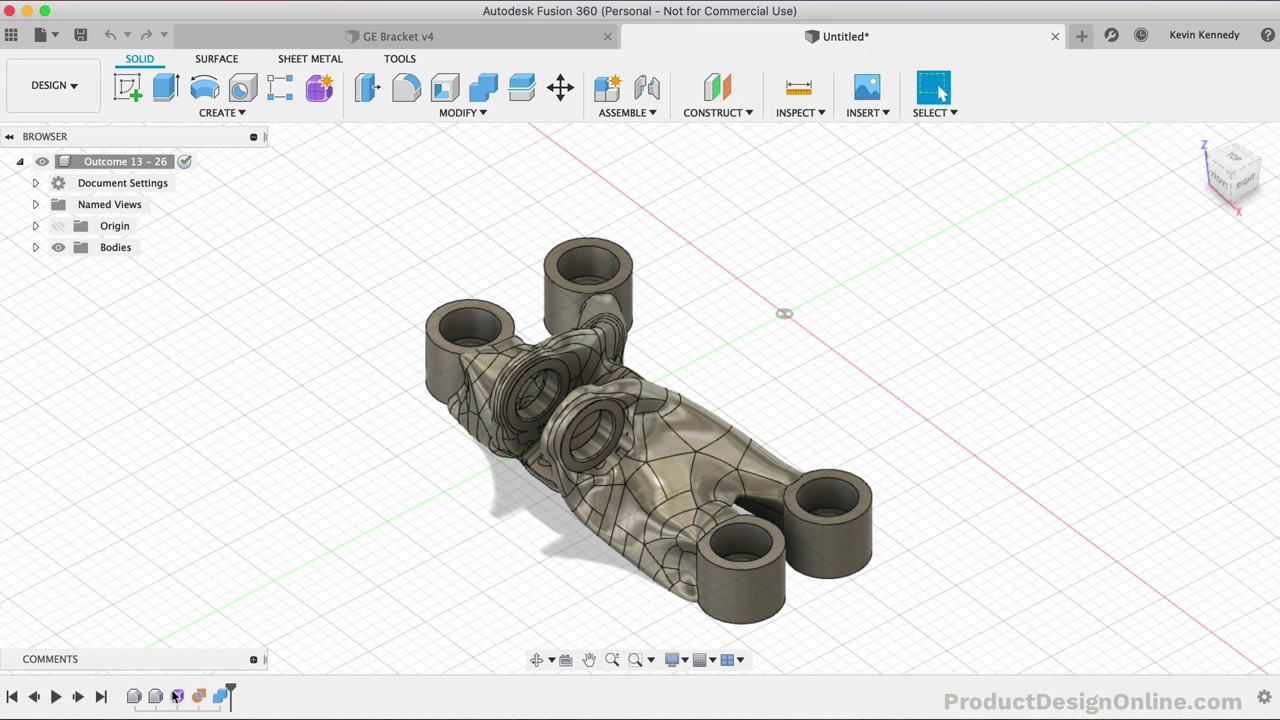
# Edit the form feature, view its T-spline body from above and isometric, then finish the form
pyautogui.doubleClick(178, 698)
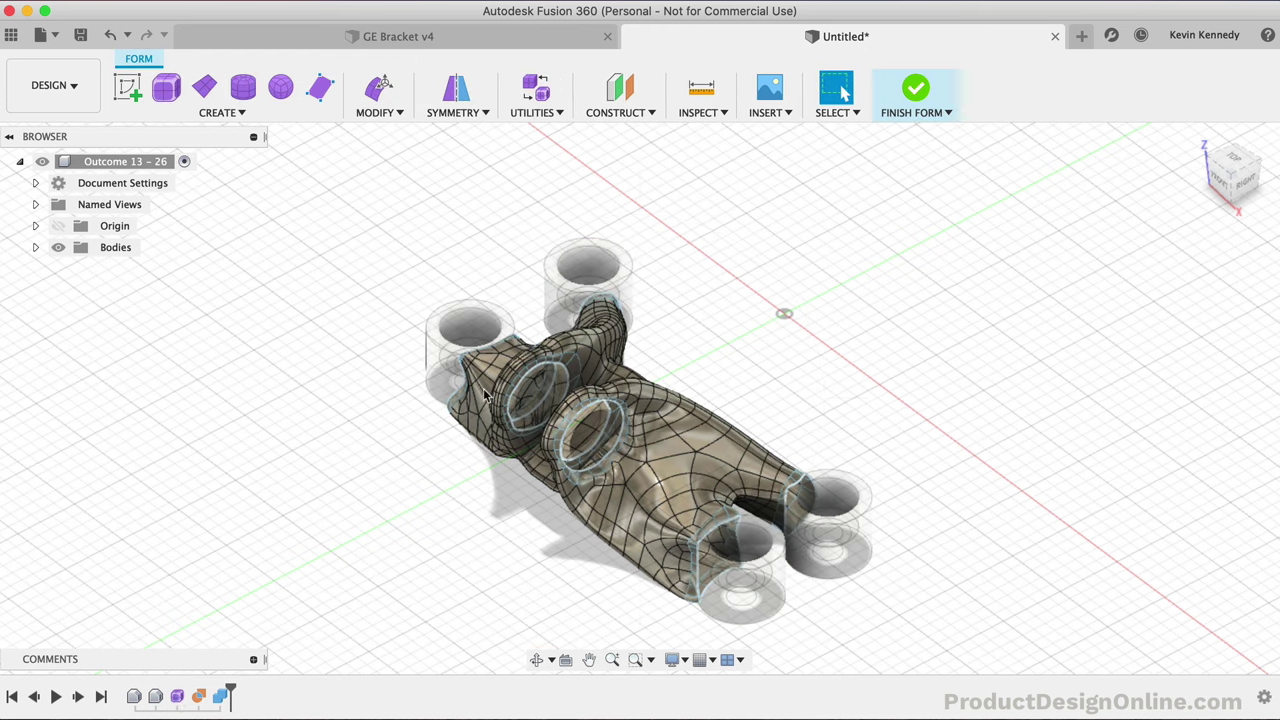
pyautogui.moveTo(1187, 208)
pyautogui.keyDown('shift'); pyautogui.mouseDown(button='middle')
pyautogui.moveTo(1185, 38)
pyautogui.moveTo(1077, 83)
pyautogui.moveTo(1049, 177)
pyautogui.moveTo(1222, 210)
pyautogui.mouseUp(button='middle'); pyautogui.keyUp('shift')
pyautogui.click(1222, 210)
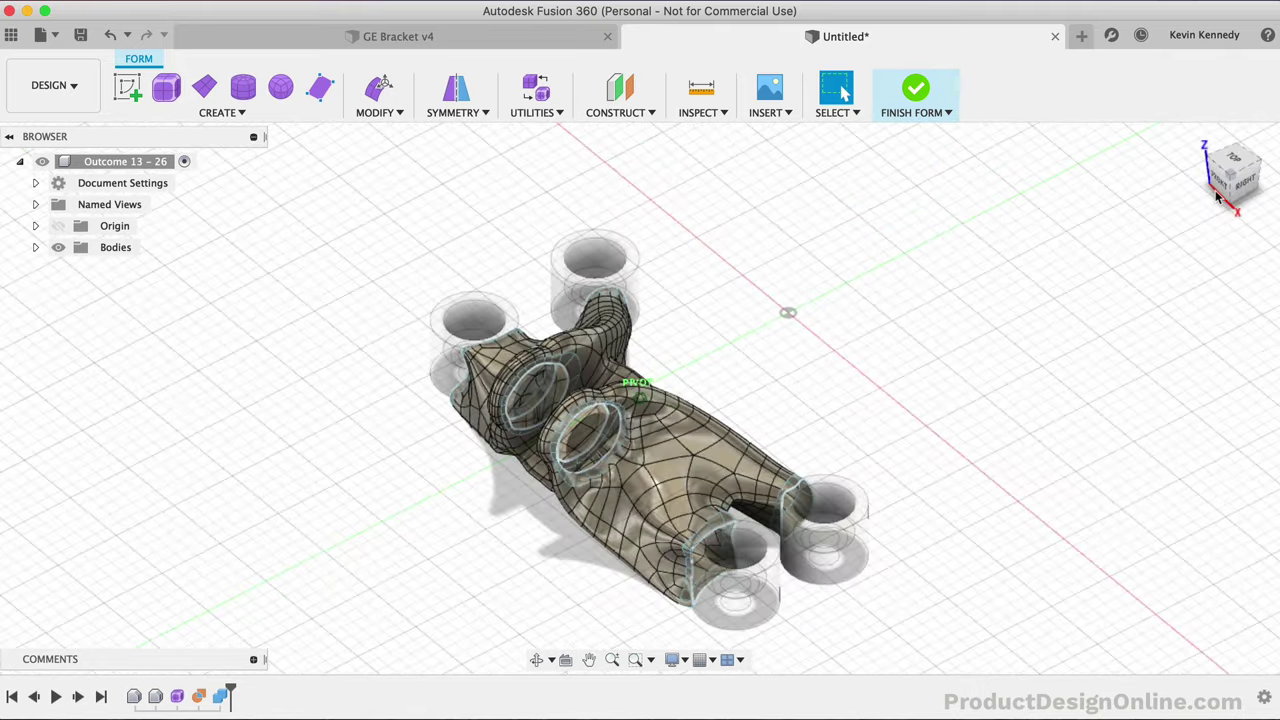
pyautogui.click(932, 88)
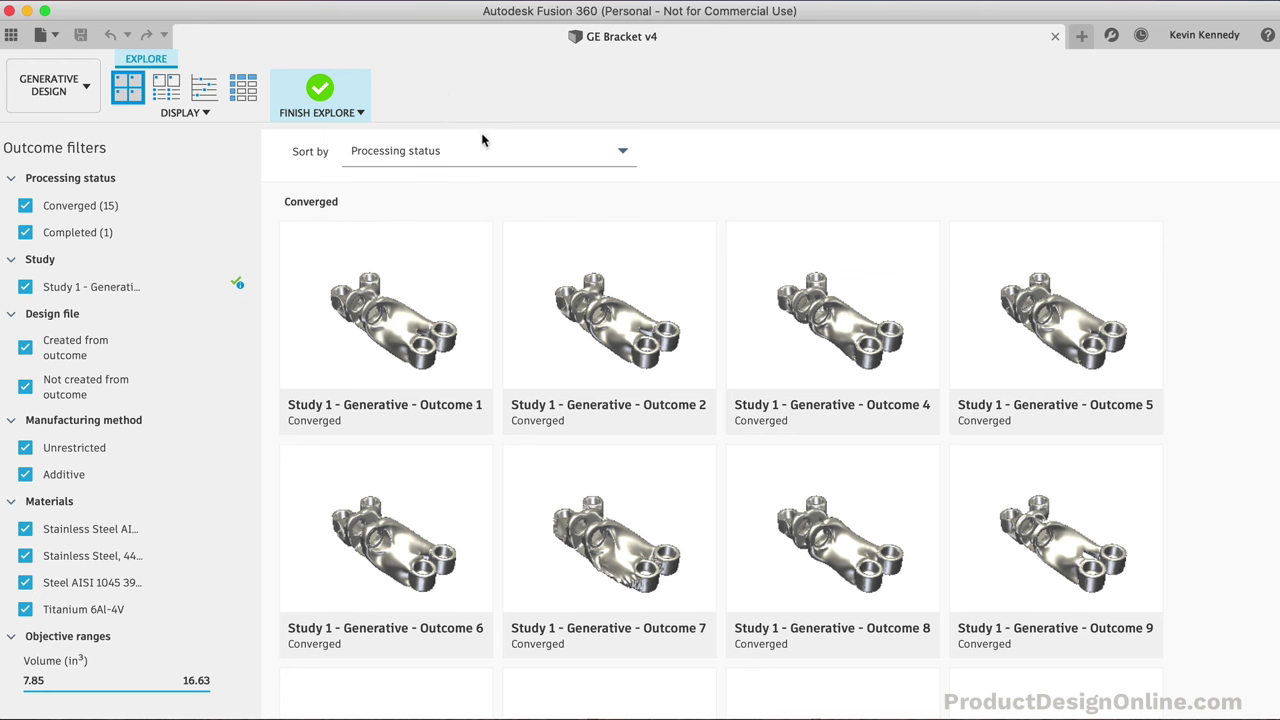
# Sort the outcome grid by Mass
pyautogui.click(520, 157)
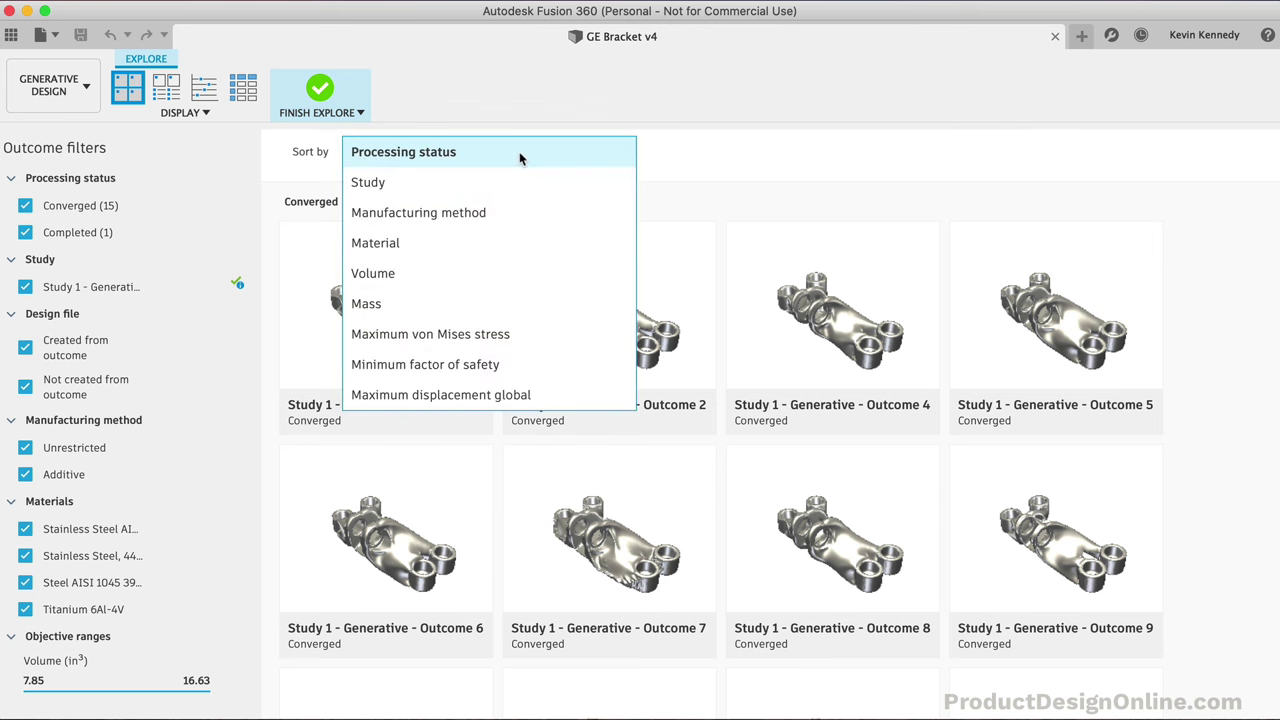
pyautogui.click(540, 303)
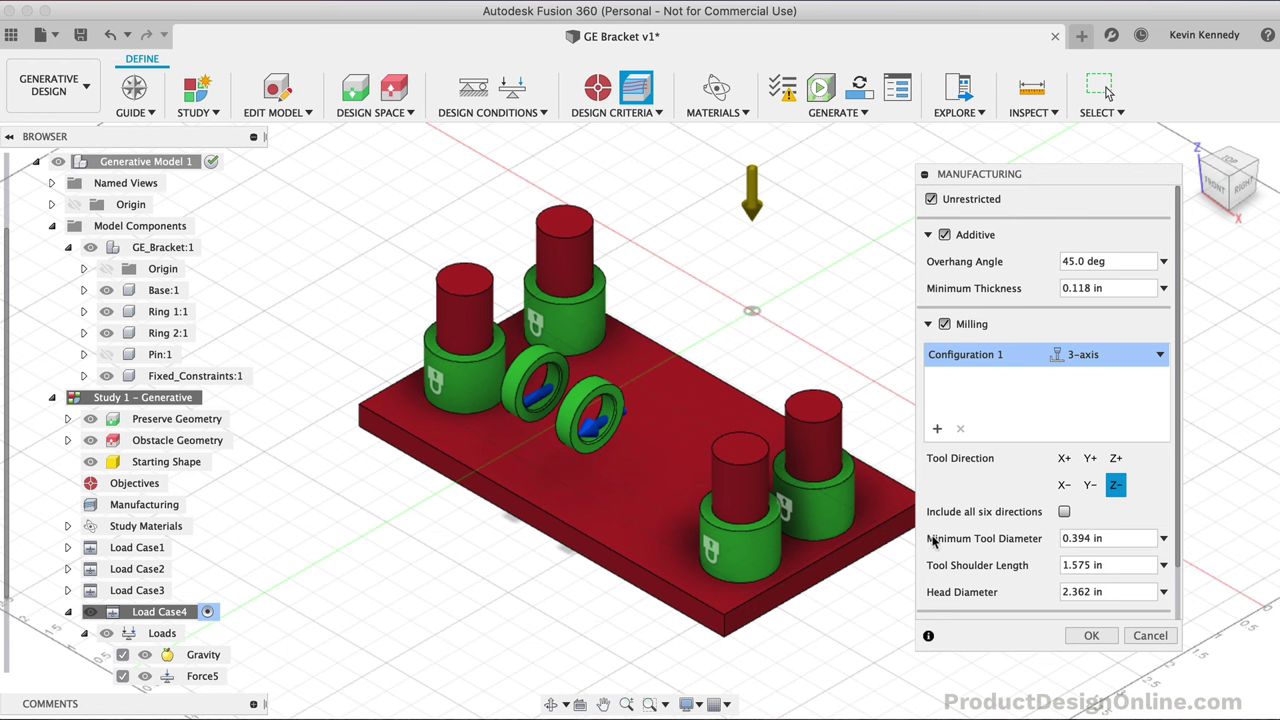
pyautogui.scroll(-2, 933, 540)
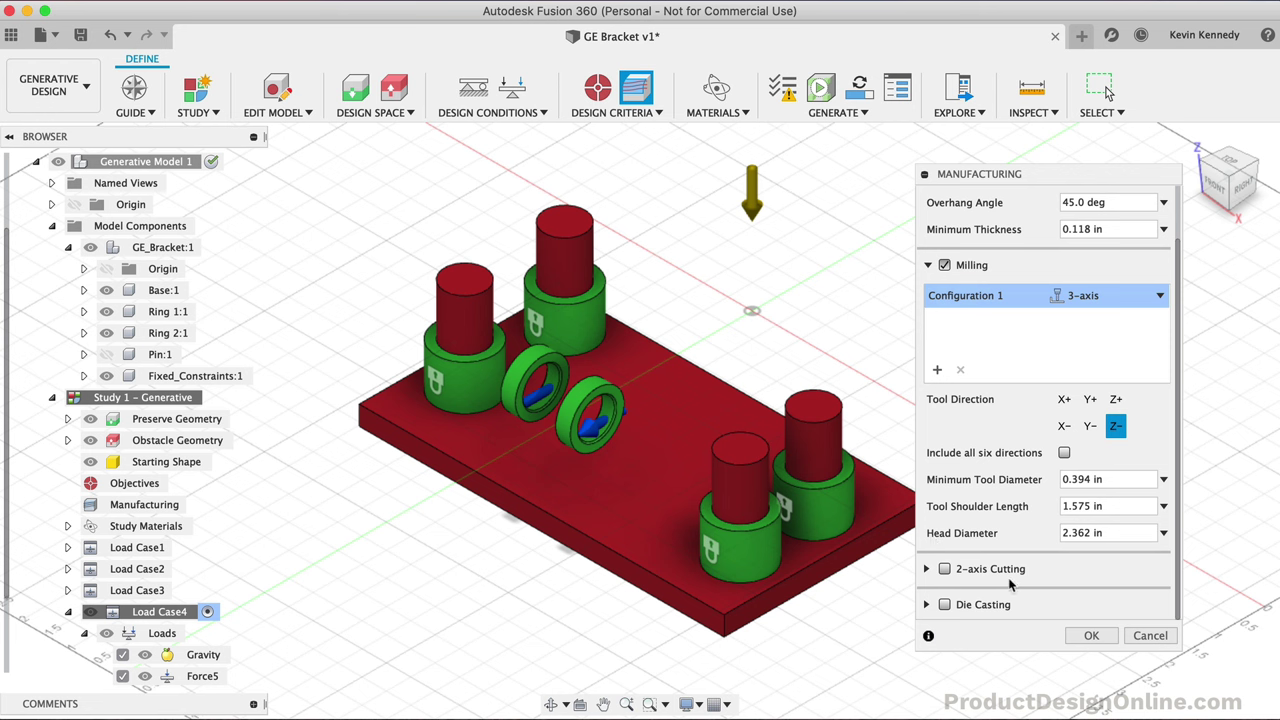
pyautogui.scroll(2, 1000, 612)
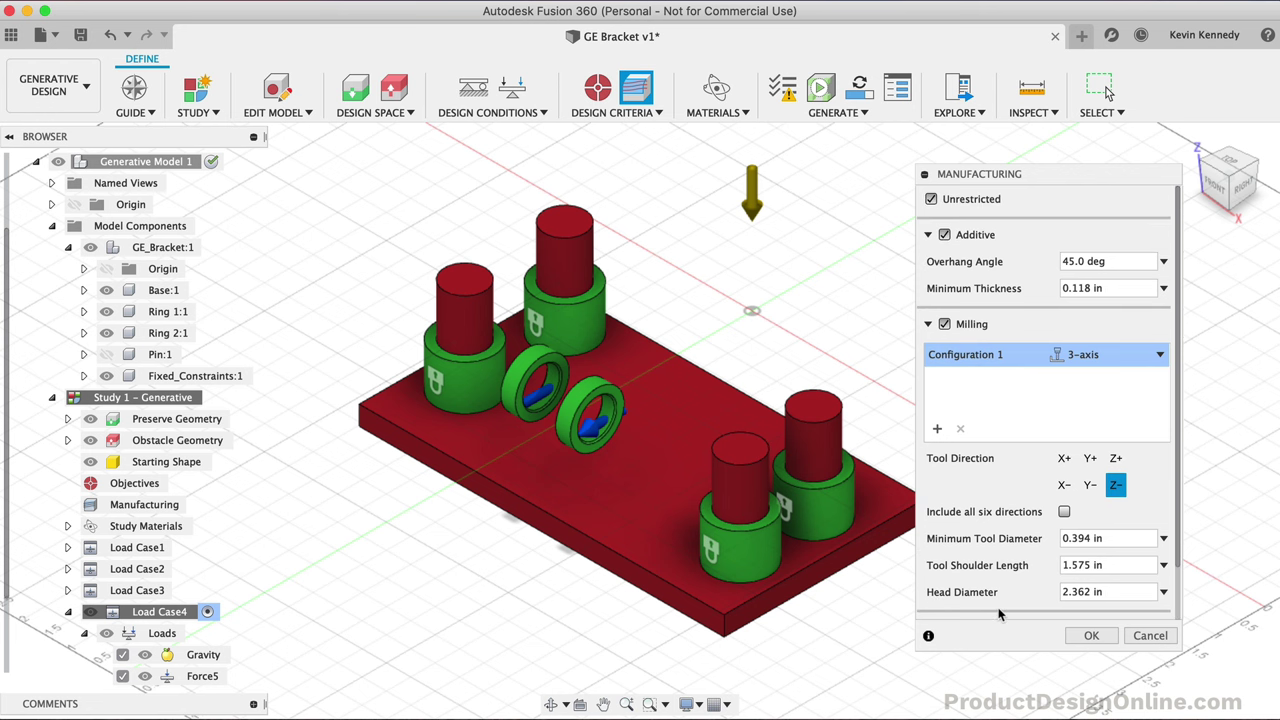